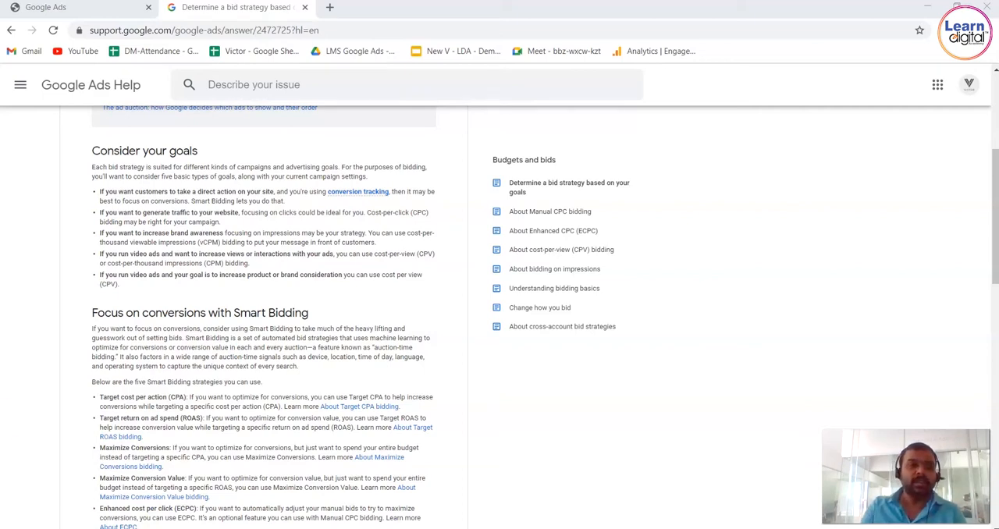
Switch to Google Ads, enter the account named New Ad Account and start a new campaign.
click(76, 7)
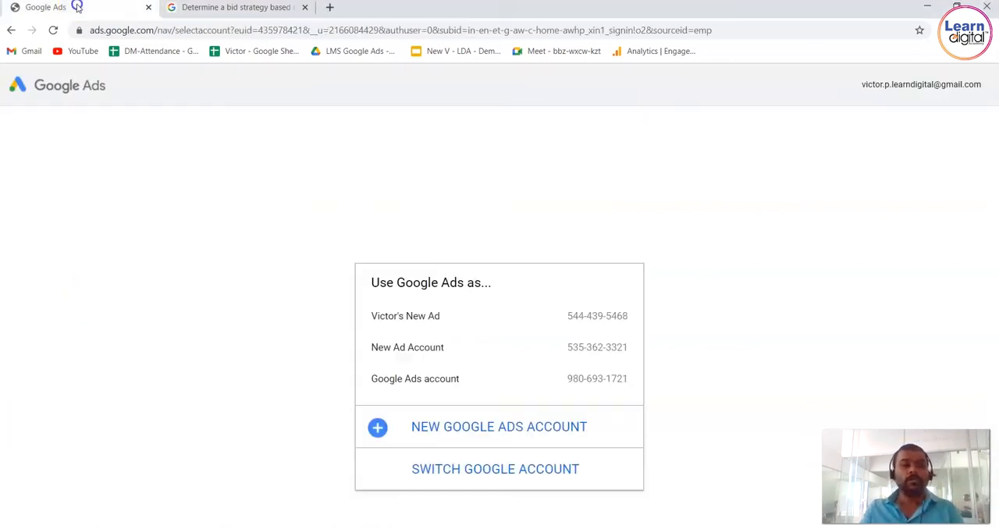
click(445, 346)
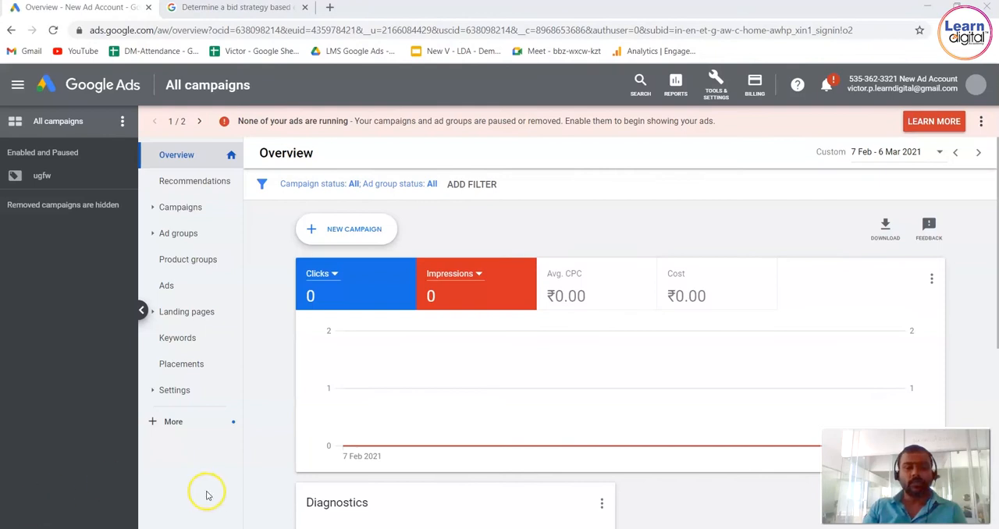
click(352, 230)
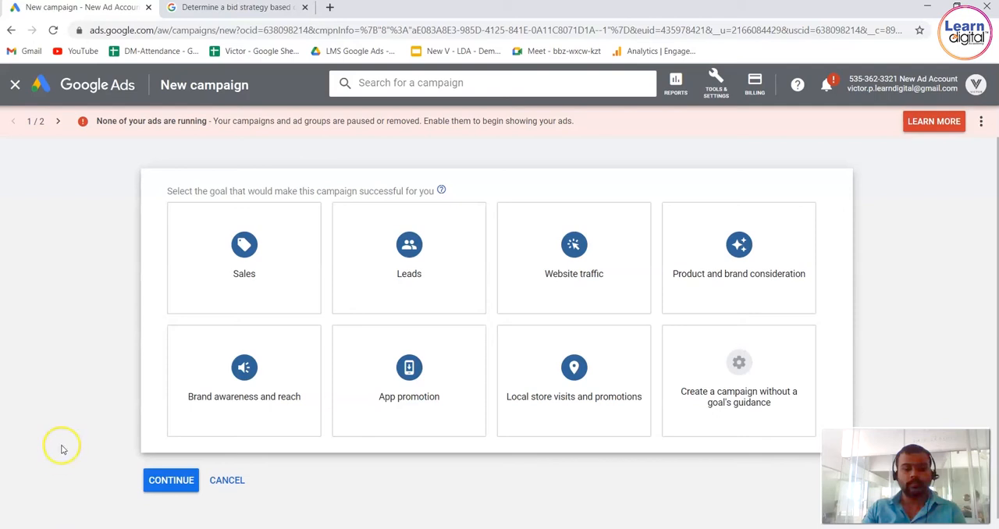
Choose Sales as the campaign goal and Search as the campaign type, and continue to the campaign settings.
click(211, 249)
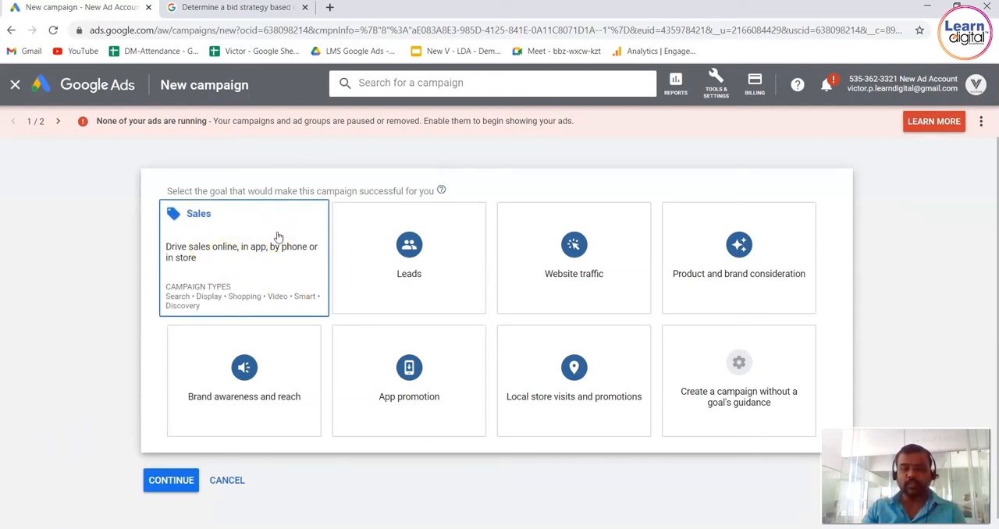
click(390, 247)
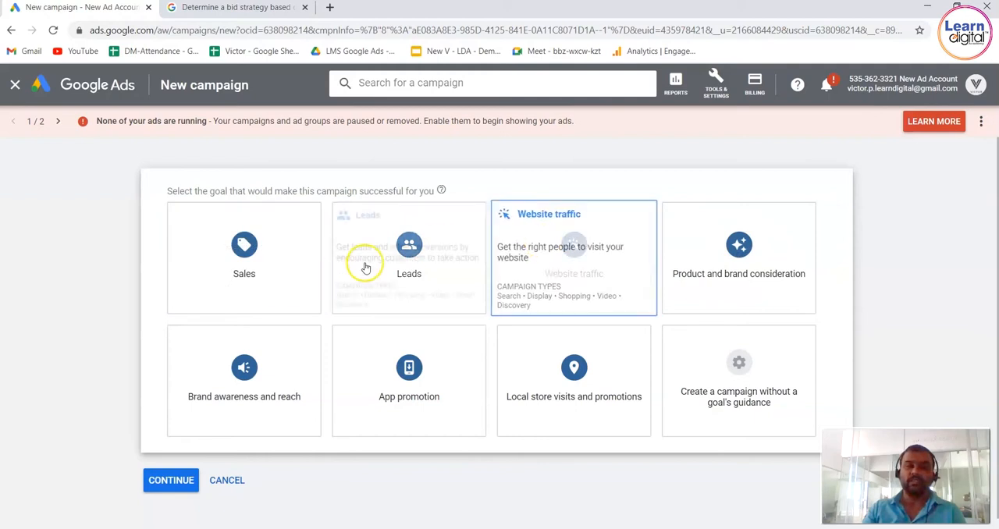
click(283, 237)
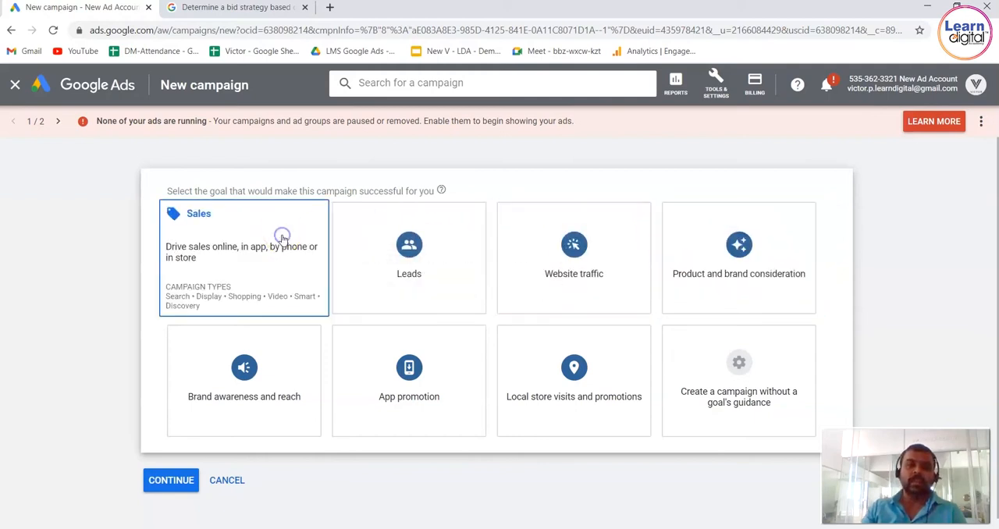
click(265, 228)
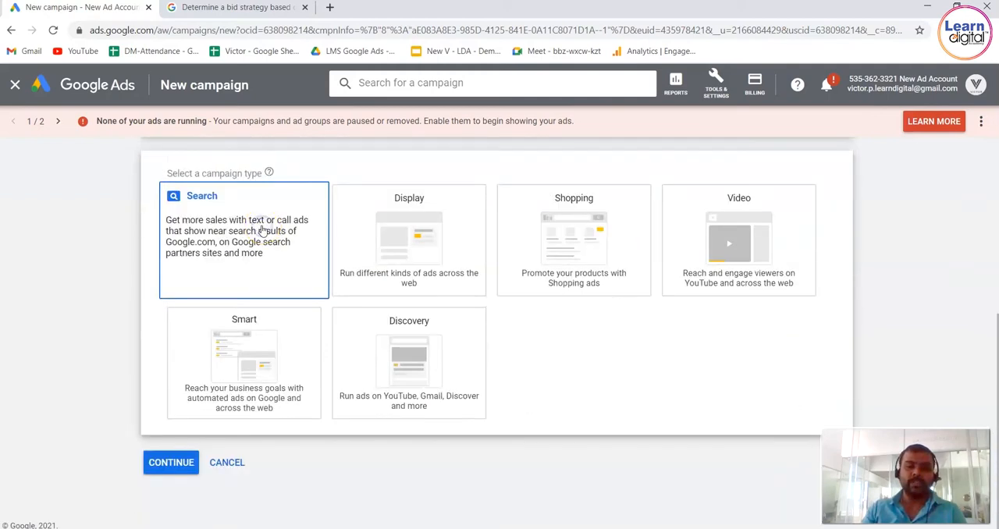
click(185, 465)
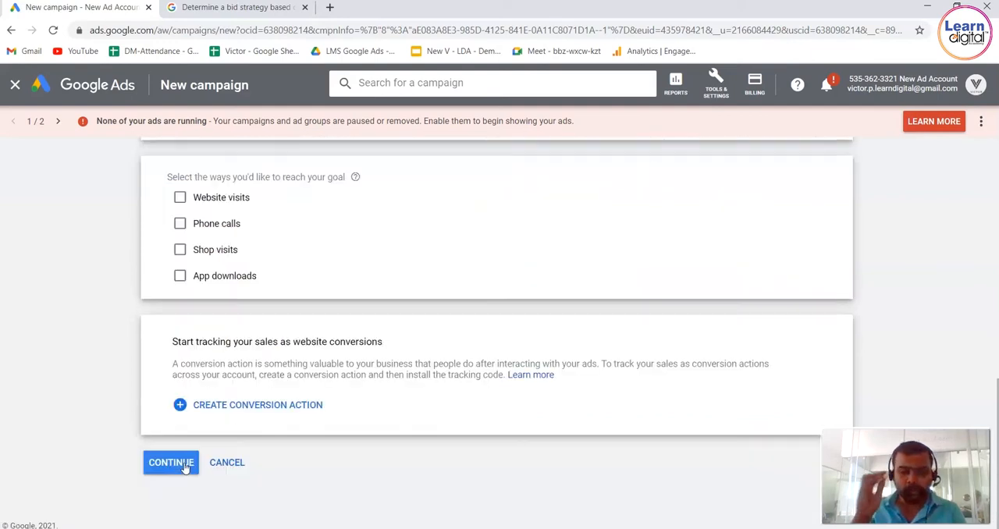
click(188, 464)
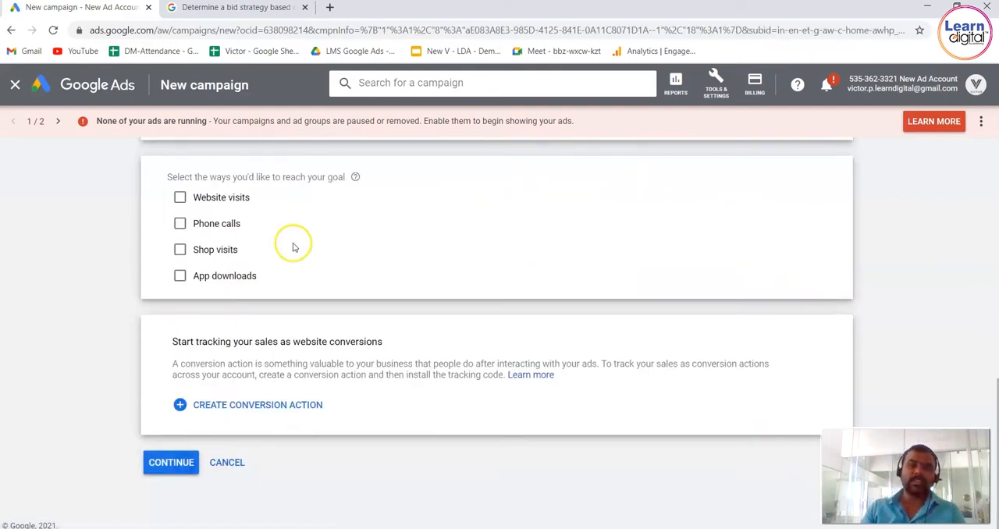
click(188, 464)
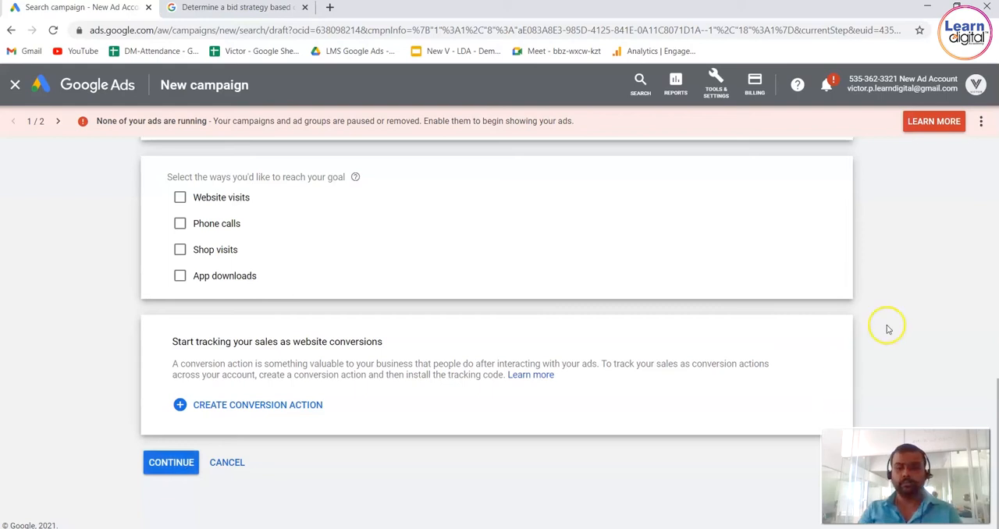
Set the campaign's average daily budget to ₹10,000.
scroll(887, 327, up, 3)
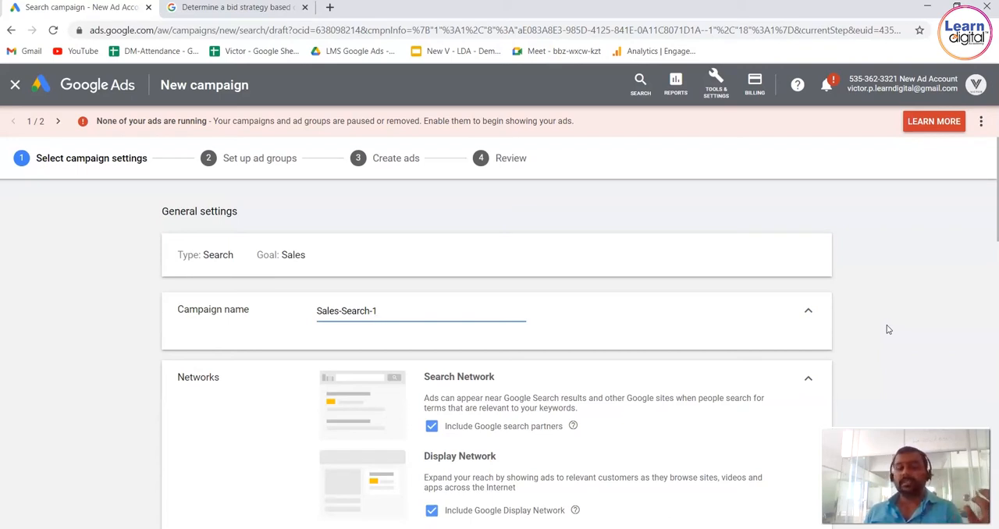
click(887, 330)
scroll(887, 329, down, 5)
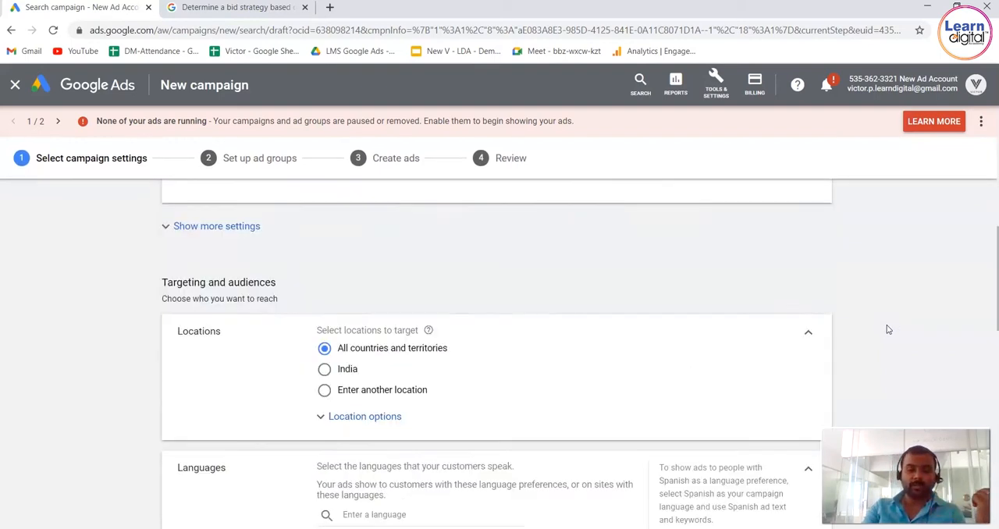
scroll(887, 329, down, 3)
scroll(887, 330, down, 2)
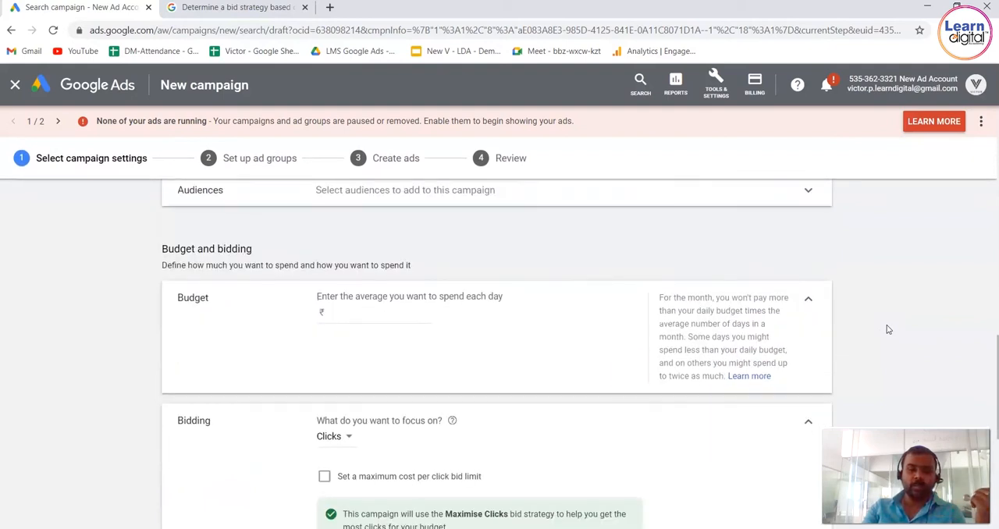
click(367, 316)
text(10000)
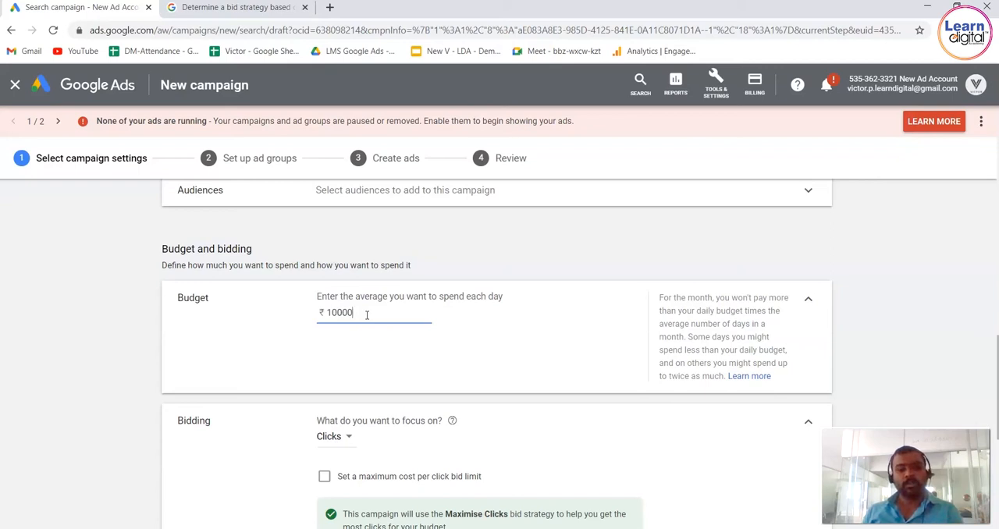
click(890, 285)
Enable a maximum cost per click bid limit for the Clicks bidding focus.
scroll(890, 286, down, 1)
scroll(891, 286, down, 1)
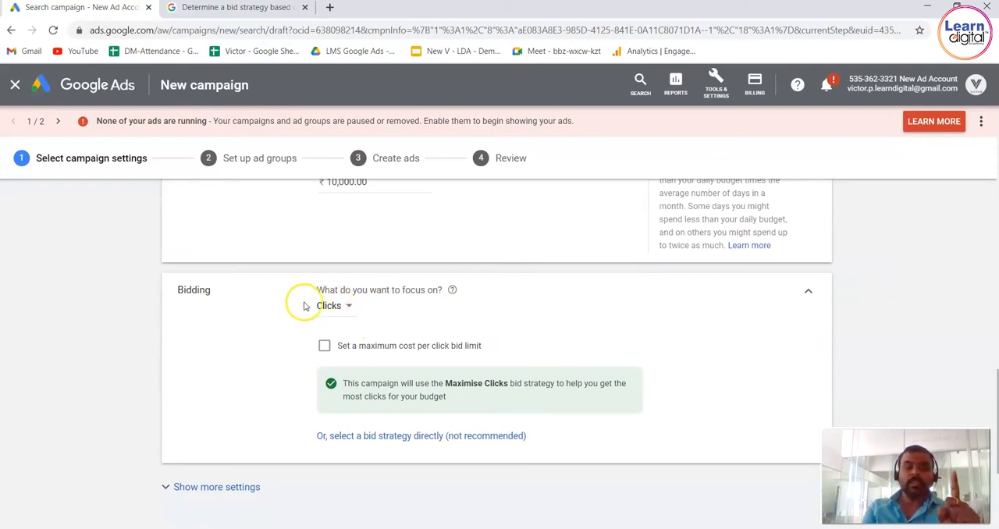
click(325, 348)
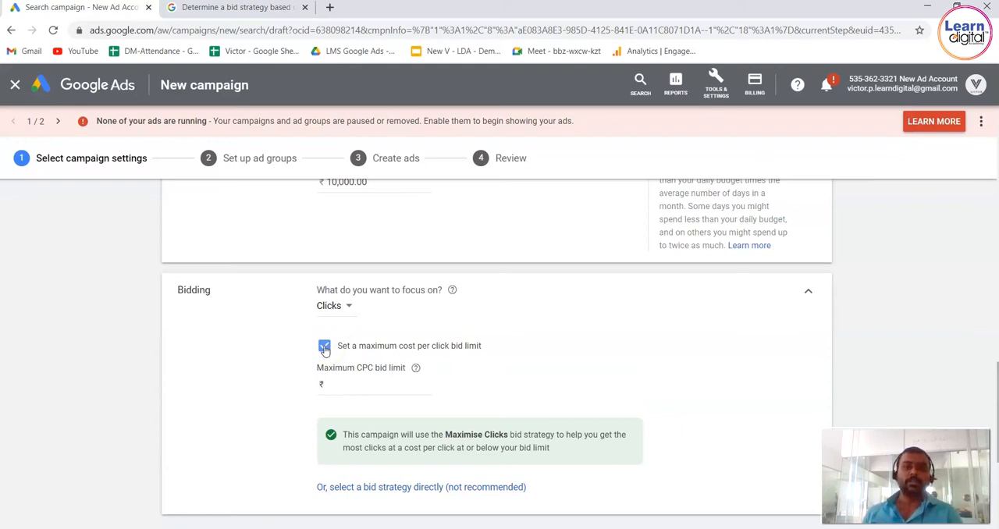
click(390, 382)
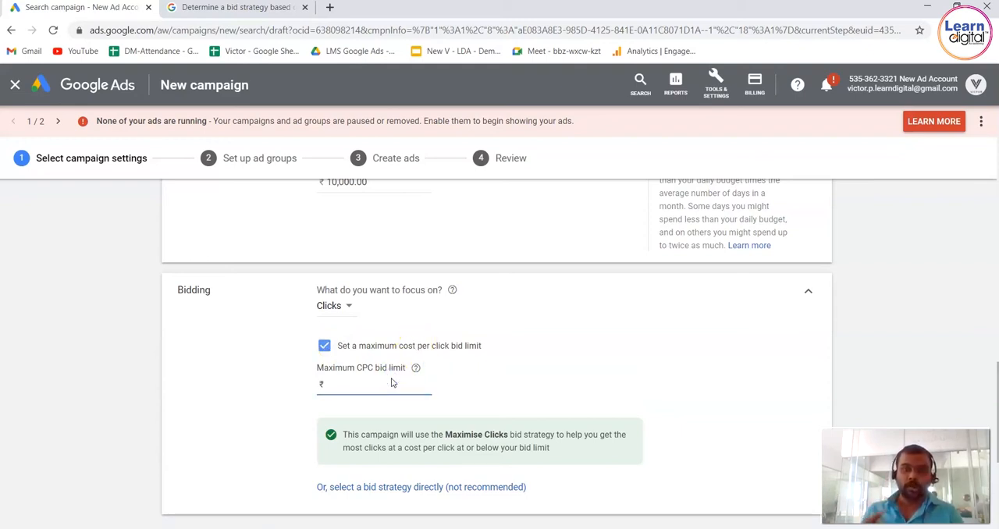
Search Google for "digital marketing training" in a new tab and open the Digiperform ad's landing page.
click(331, 7)
text(digit)
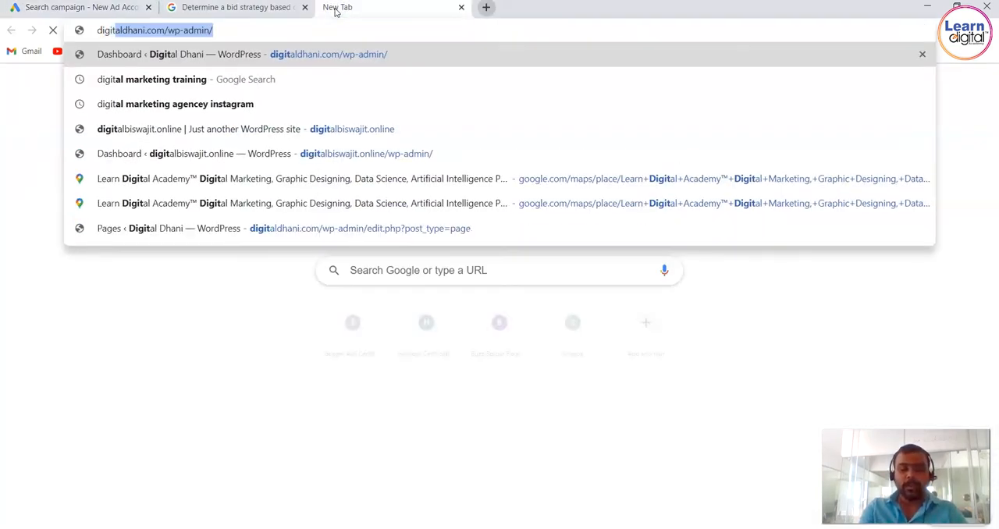
text(al)
key(Return)
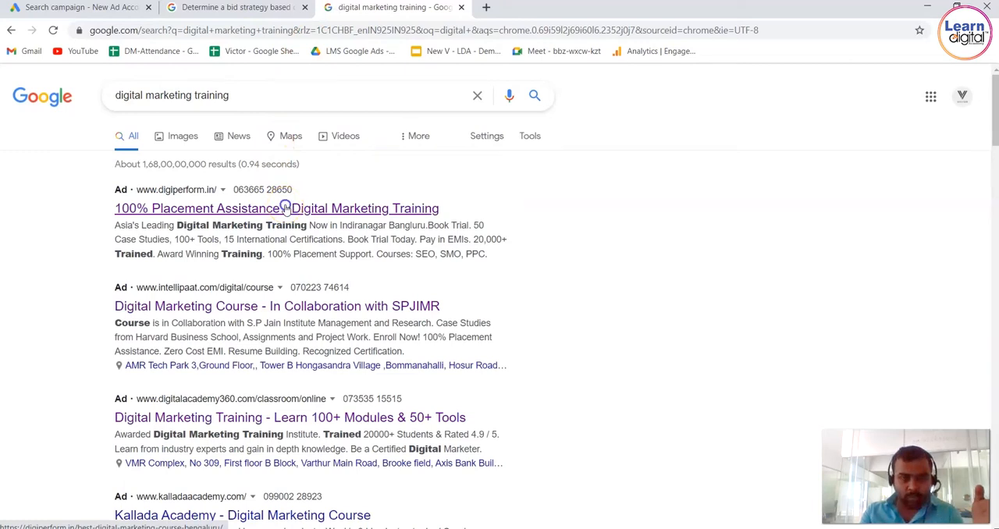
click(287, 209)
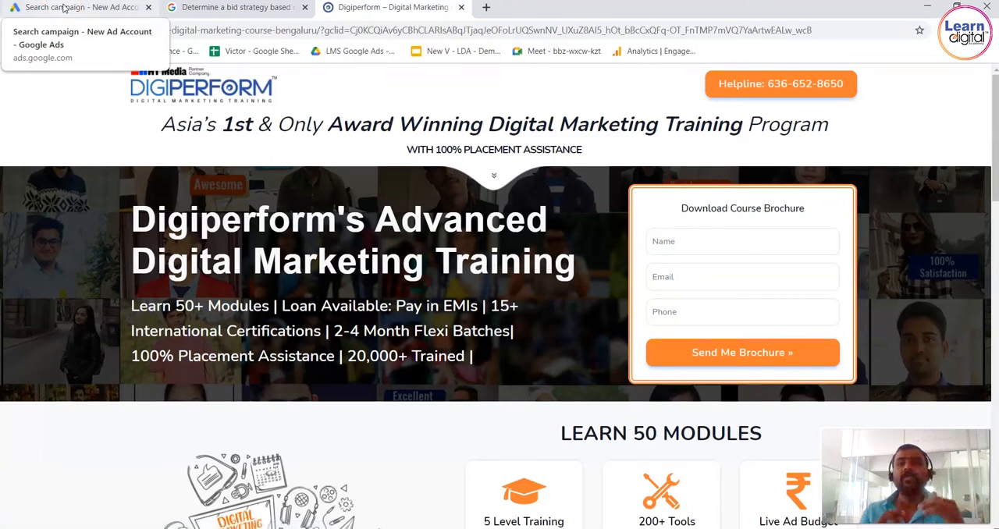
Return to the campaign draft in Google Ads and open Keyword Planner in a separate tab.
click(64, 7)
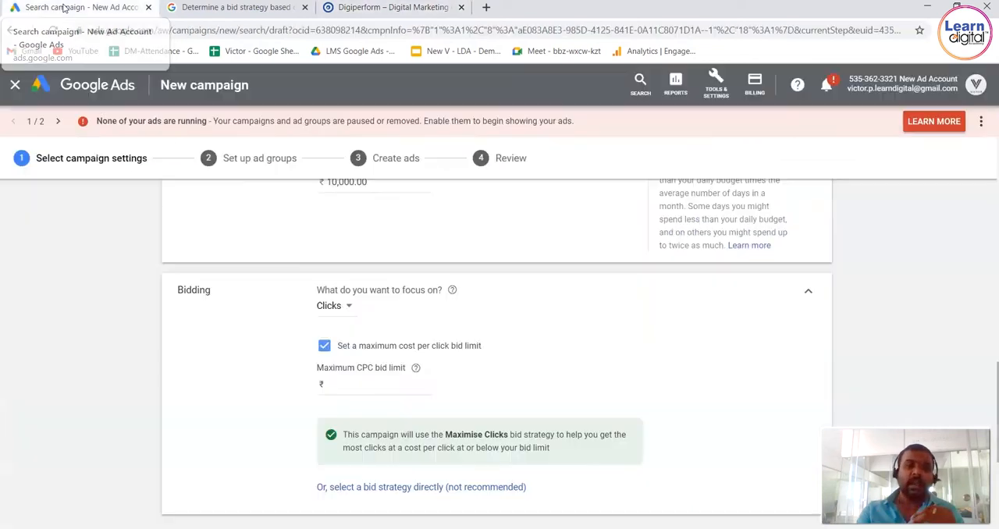
click(721, 74)
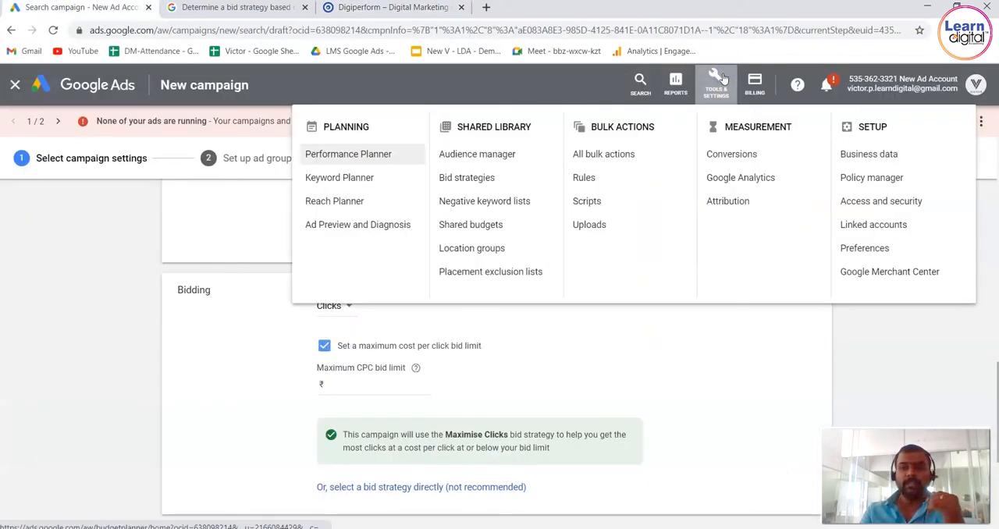
right_click(357, 181)
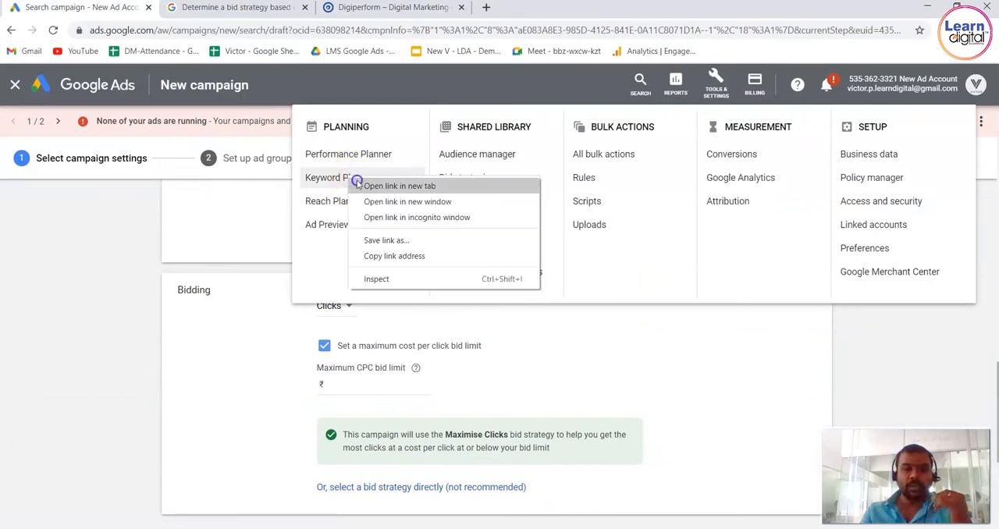
click(359, 186)
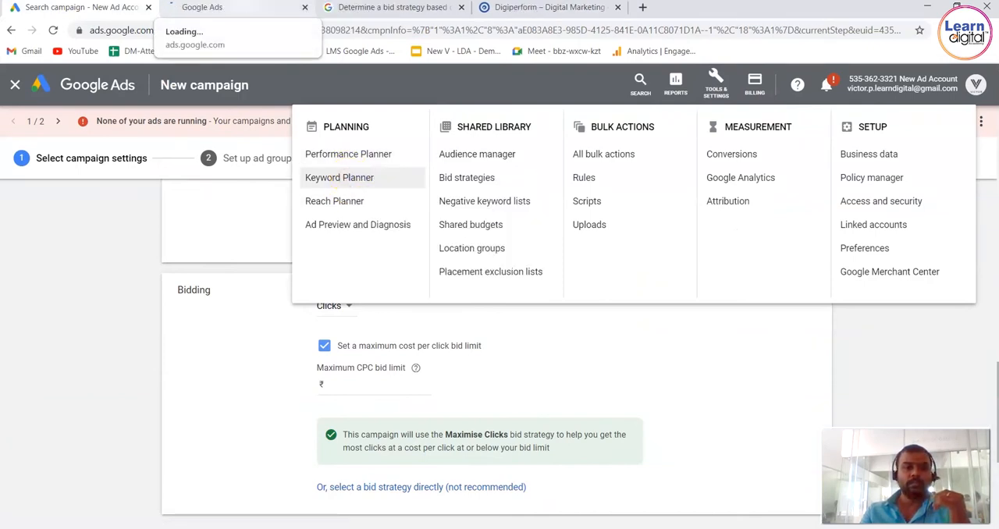
click(201, 7)
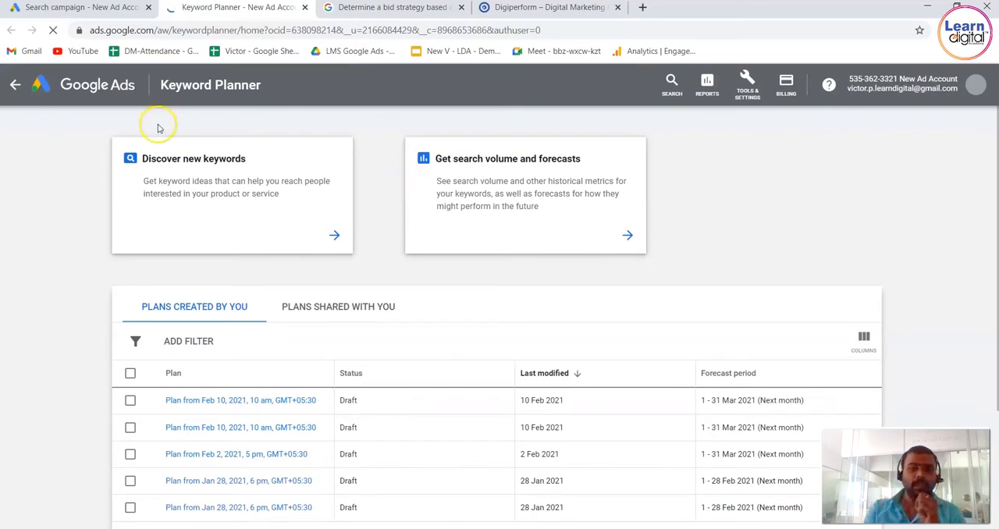
Discover new keywords in Keyword Planner starting from the keyword "digital marketing training".
click(331, 232)
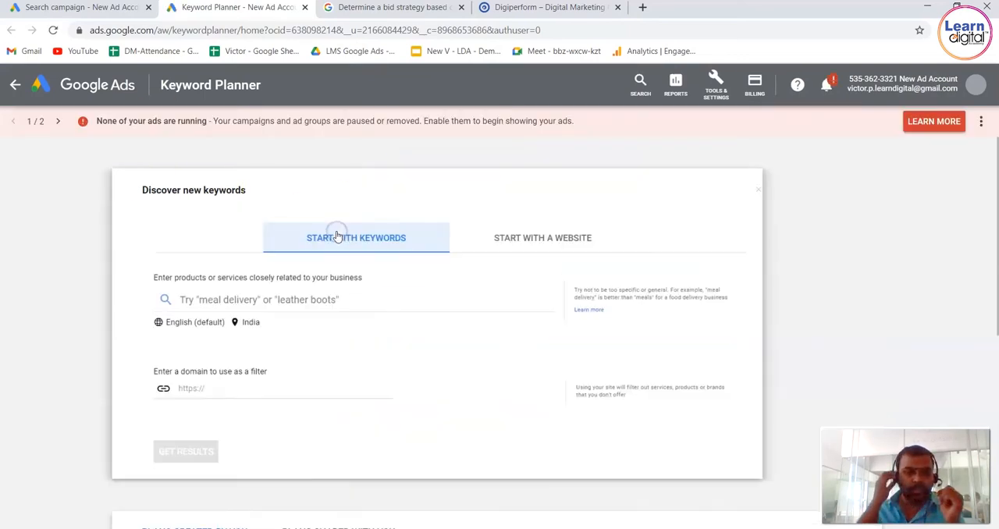
click(304, 295)
text(d)
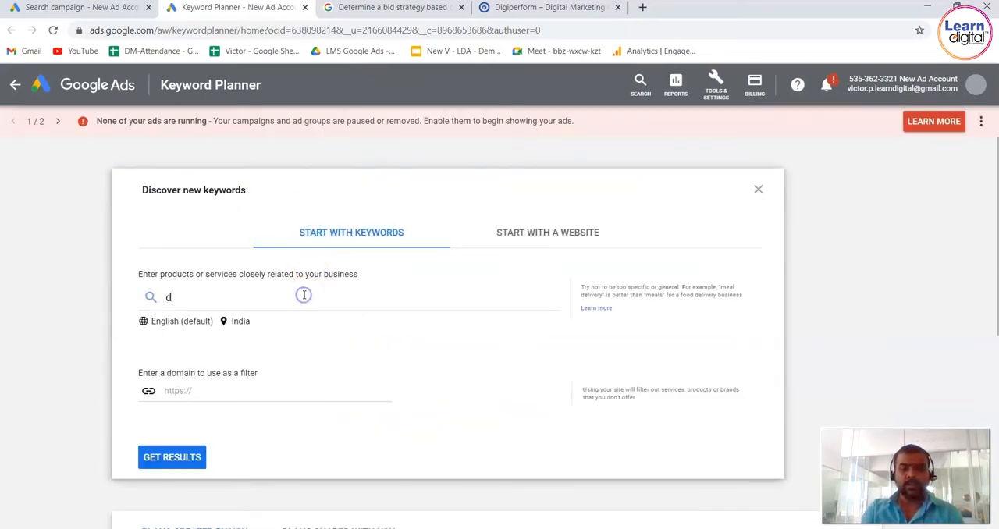
text(igital marketing training)
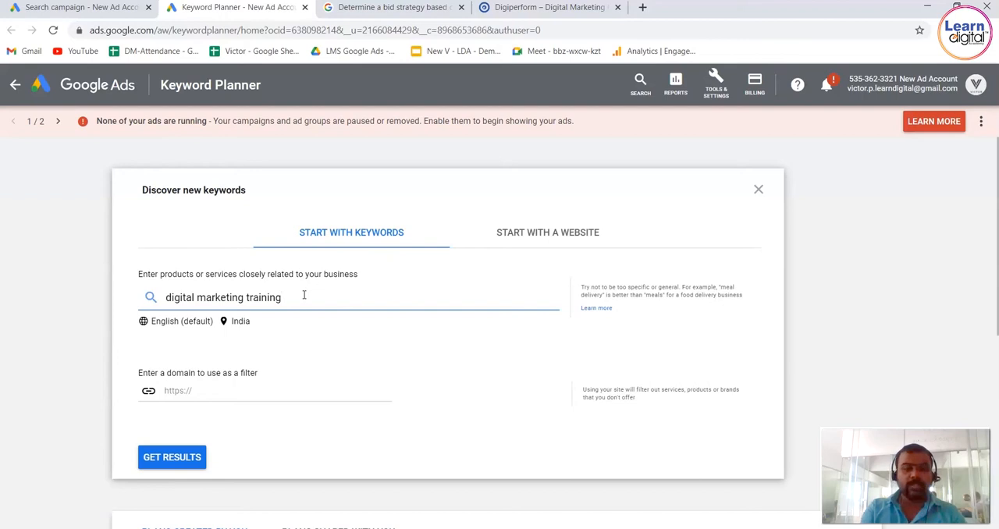
key(Return)
click(201, 459)
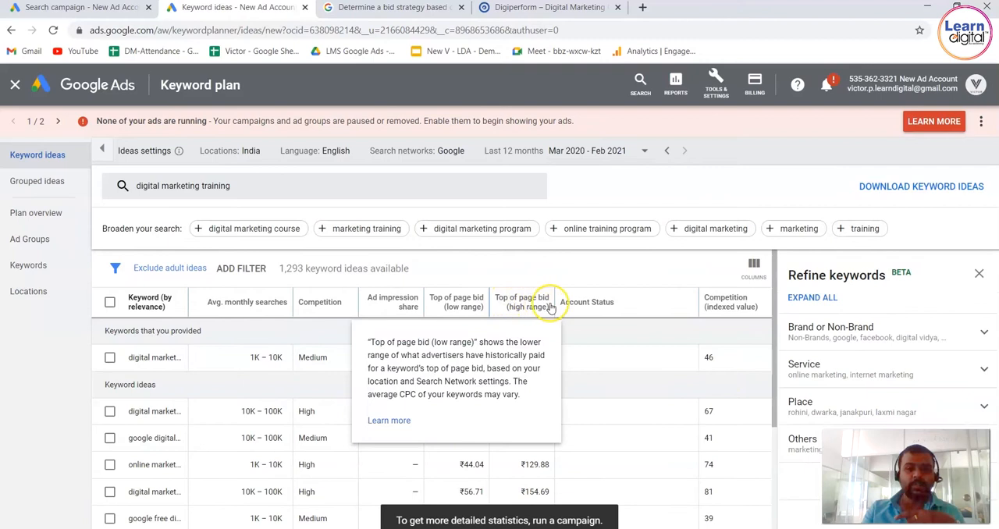
Widen the keyword column to show full keywords and examine the high-range top of page bids.
mouse_move(539, 312)
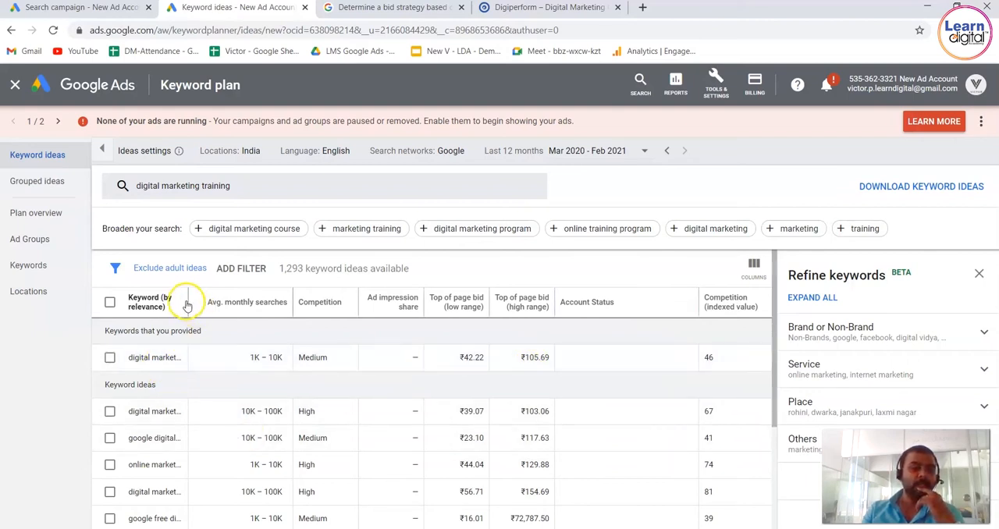
drag(188, 301, 250, 307)
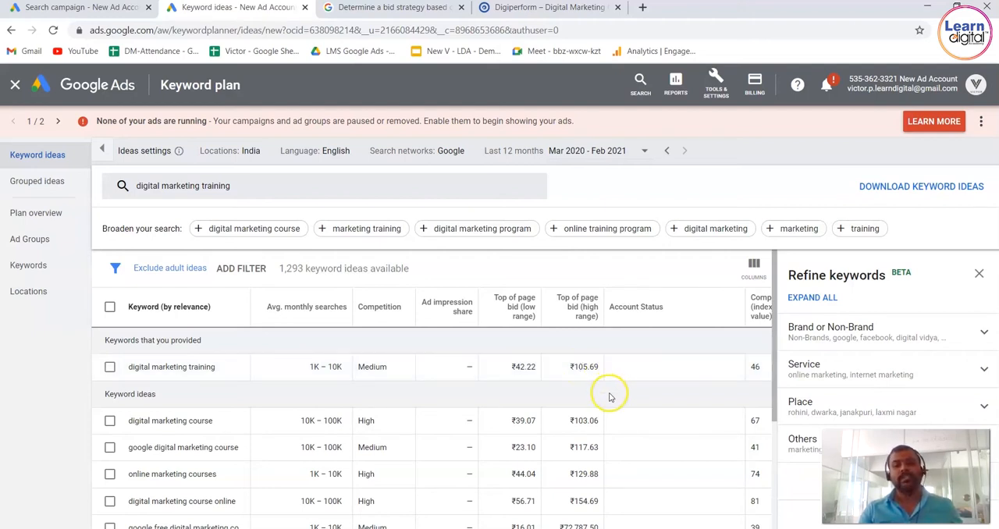
drag(580, 390, 602, 507)
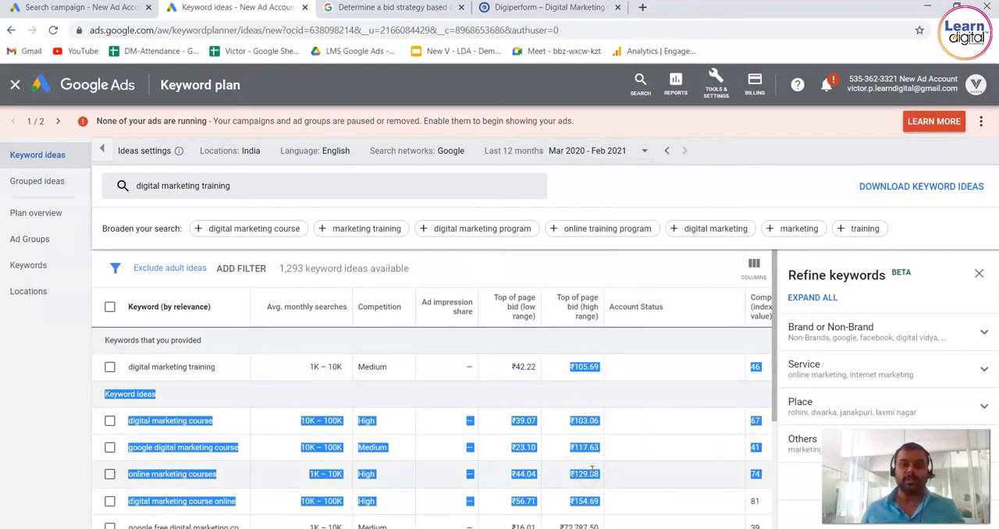
Return to the campaign draft and set the maximum CPC bid limit to ₹125.
click(117, 10)
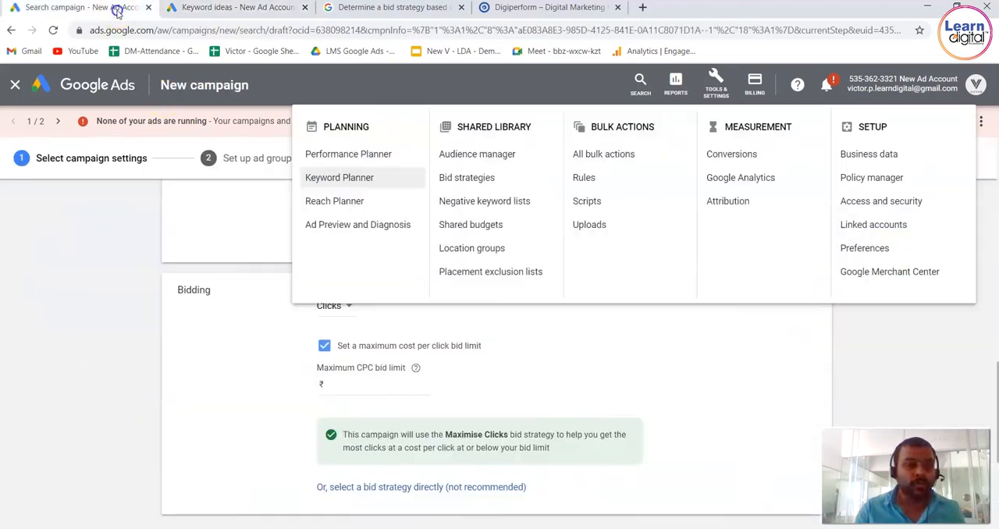
click(392, 386)
text(125)
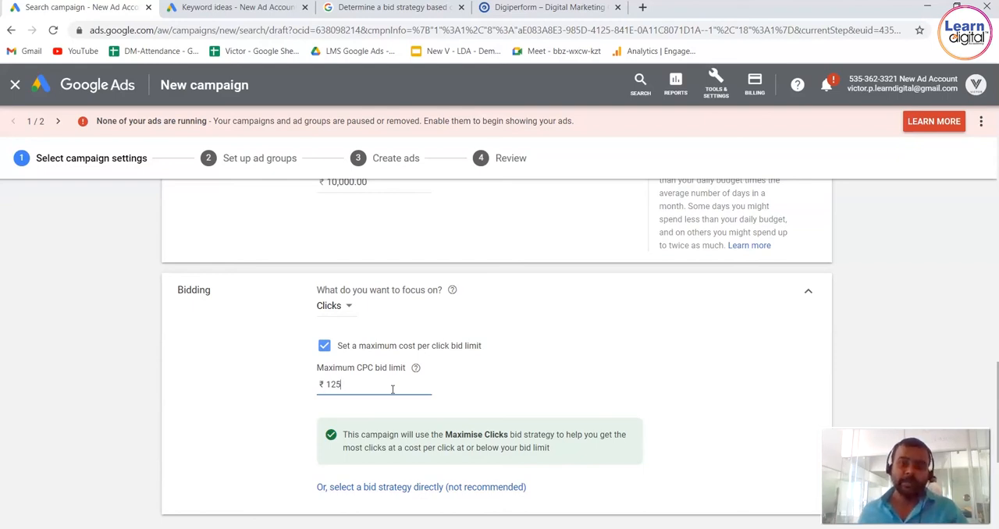
click(115, 321)
scroll(115, 321, down, 4)
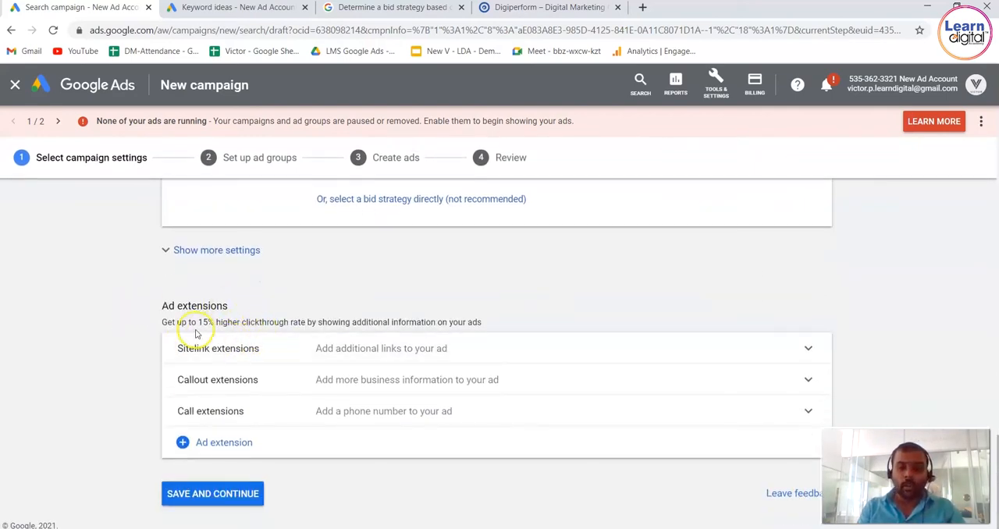
Skip the ad extensions, save the campaign settings and continue to the ad group setup.
drag(165, 322, 513, 331)
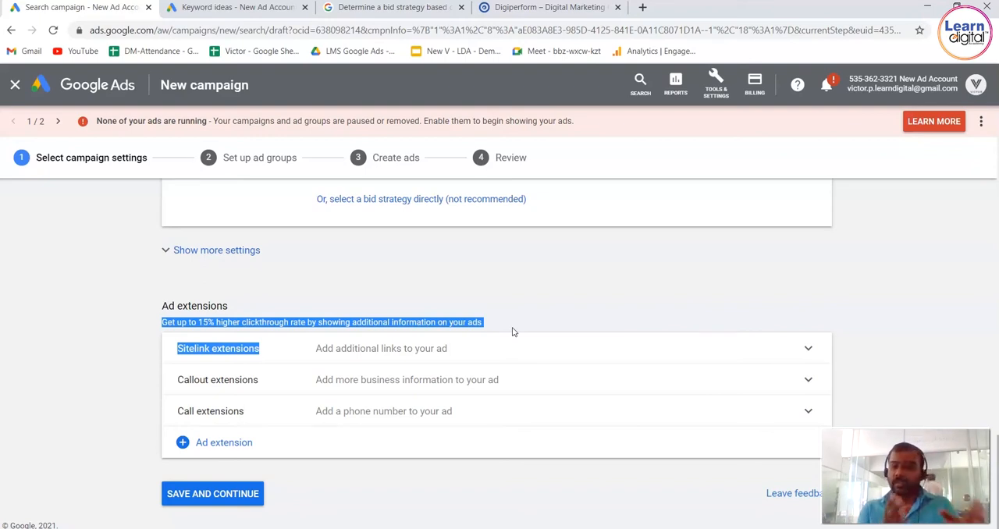
click(225, 496)
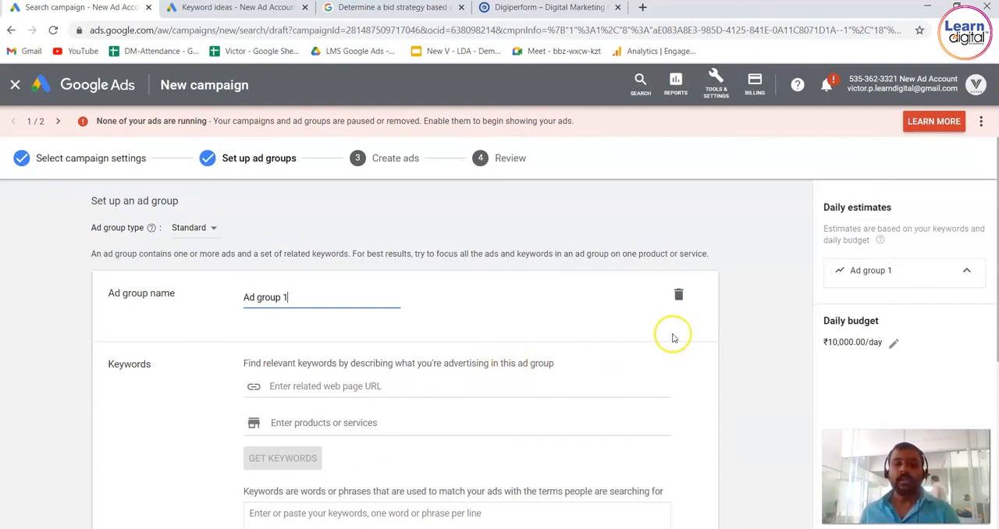
click(773, 351)
Paste the keyword ideas copied from Keyword Planner into the keywords box of Ad group 1.
scroll(777, 353, down, 3)
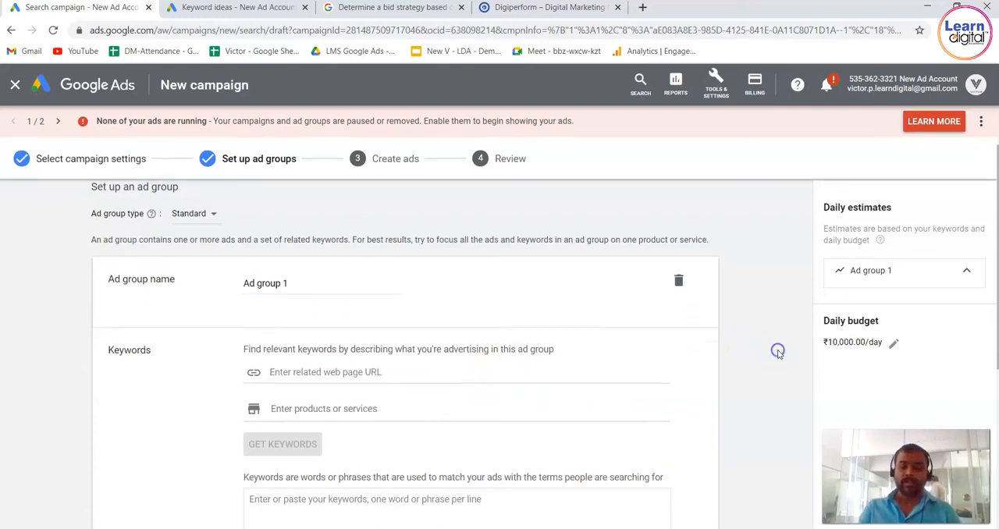
click(618, 361)
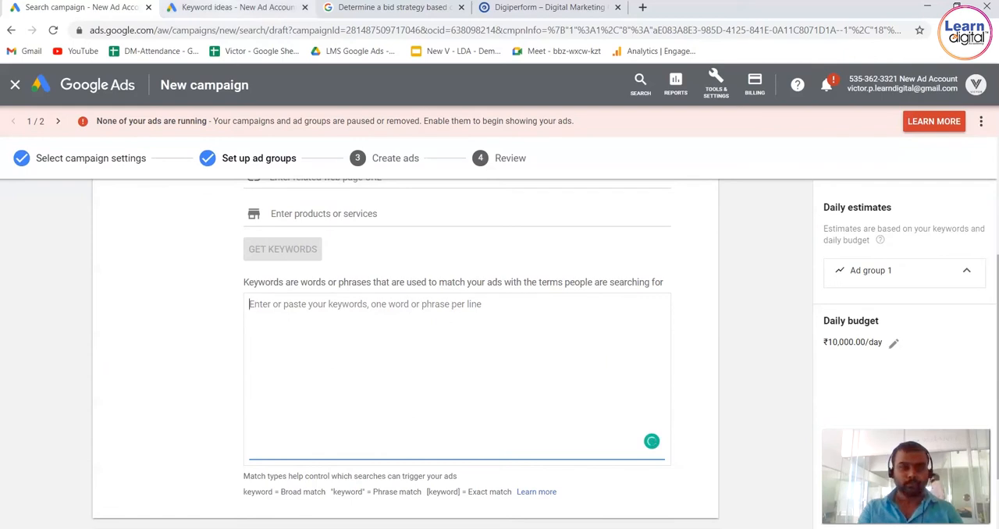
click(234, 7)
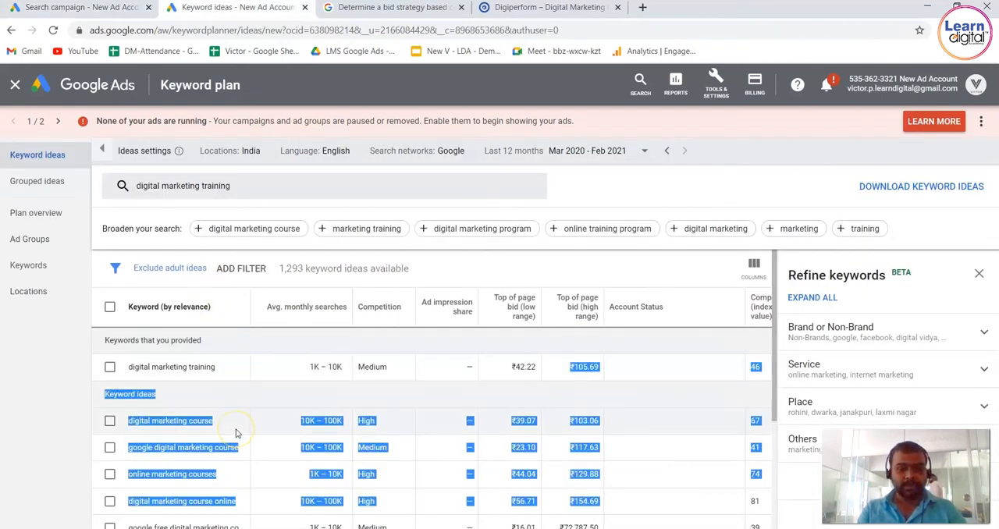
click(90, 7)
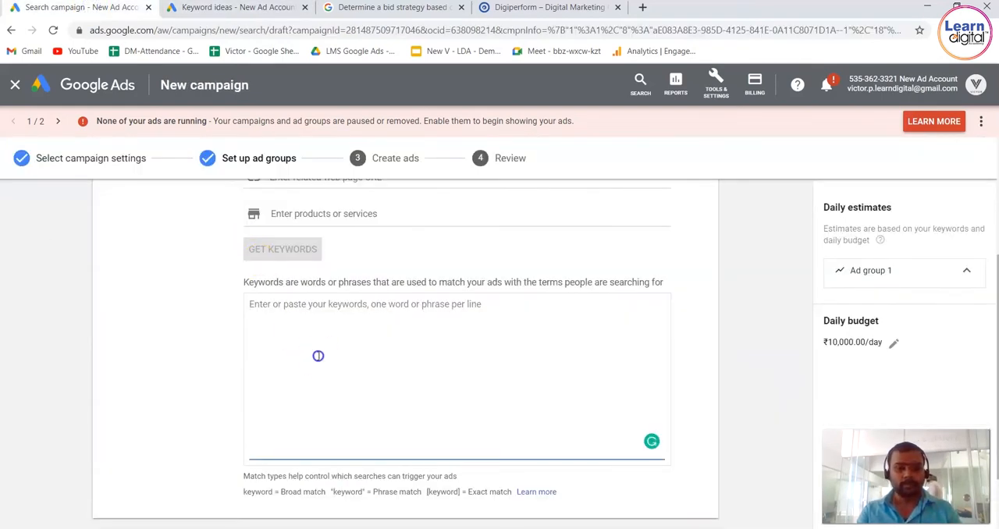
text(online marketing courses 1K – 10K High — ₹44.04 ₹129.88 74 digital marketing course online 10K – 100K High — ₹56.71 ₹154.69)
Delete the search volume, competition and bid lines between the pasted keywords, keeping the keyword phrases such as "digital marketing course" and "online marketing courses".
drag(306, 407, 250, 370)
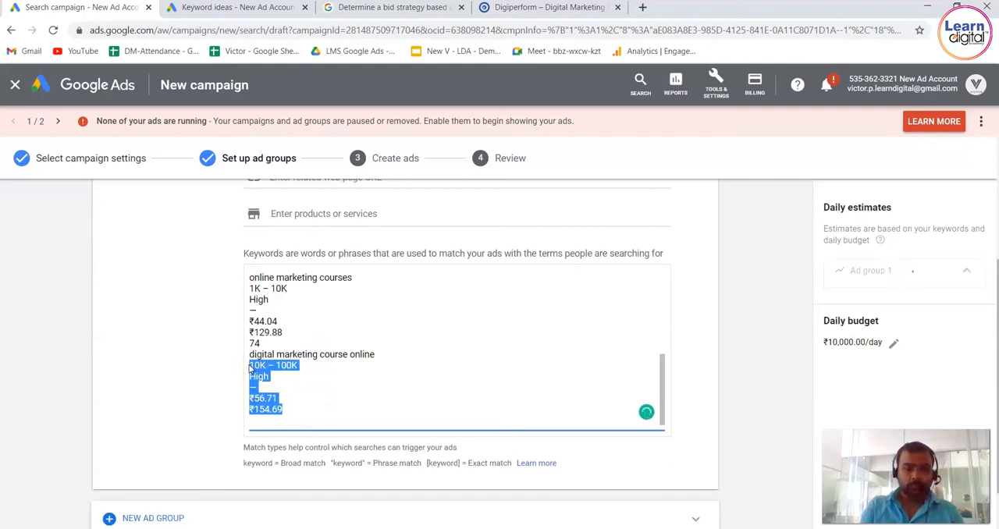
key(BackSpace)
drag(261, 401, 242, 346)
key(BackSpace)
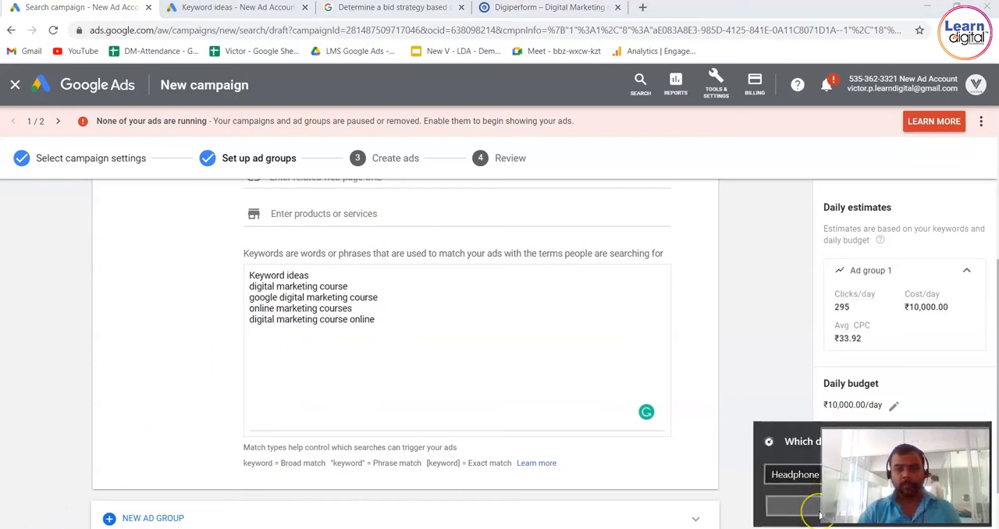
click(820, 515)
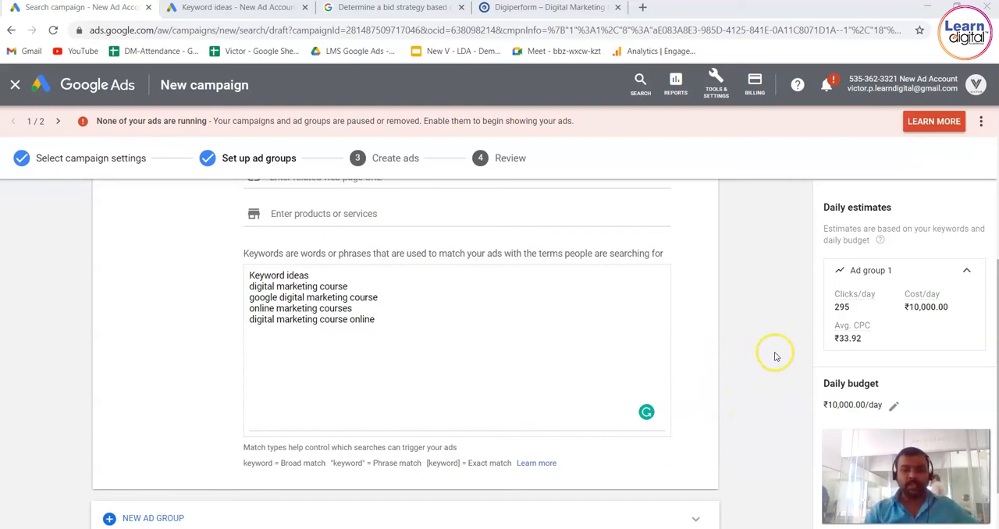
Examine the daily estimates for Ad group 1, including clicks per day, cost per day and average CPC, against the keyword list.
scroll(775, 357, up, 1)
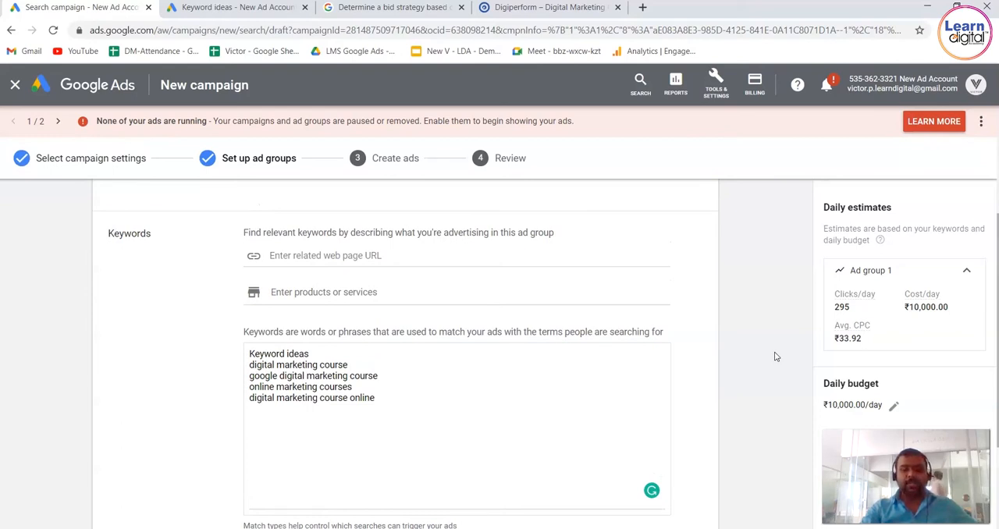
scroll(776, 357, down, 1)
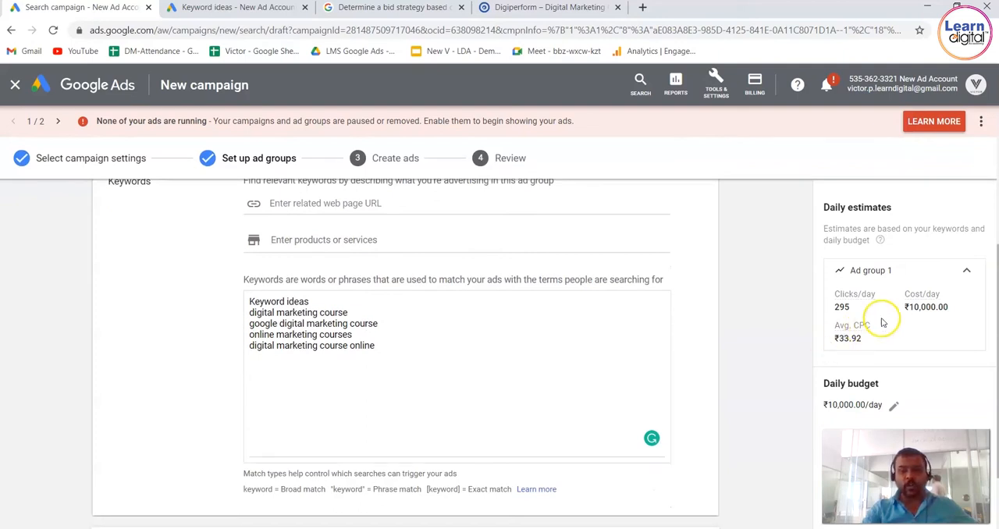
drag(859, 312, 834, 309)
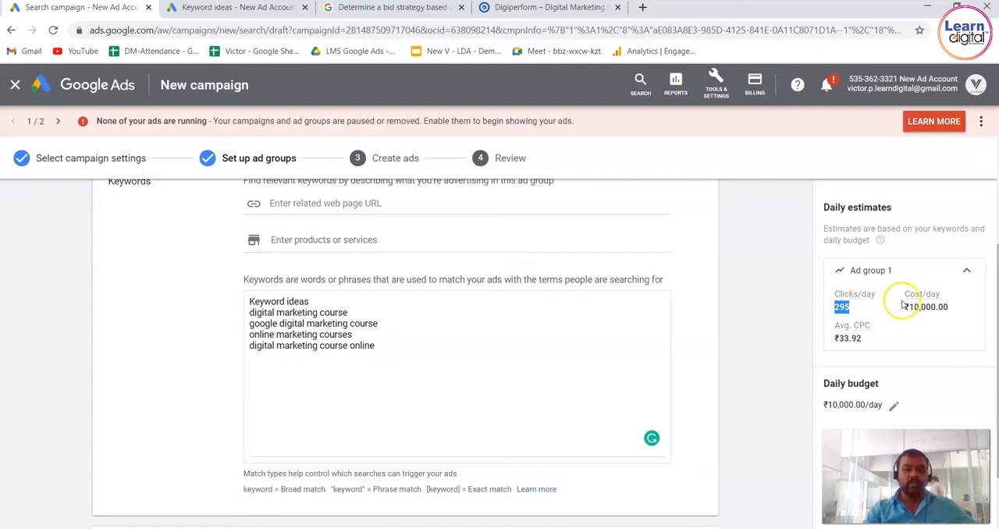
right_click(875, 342)
click(787, 334)
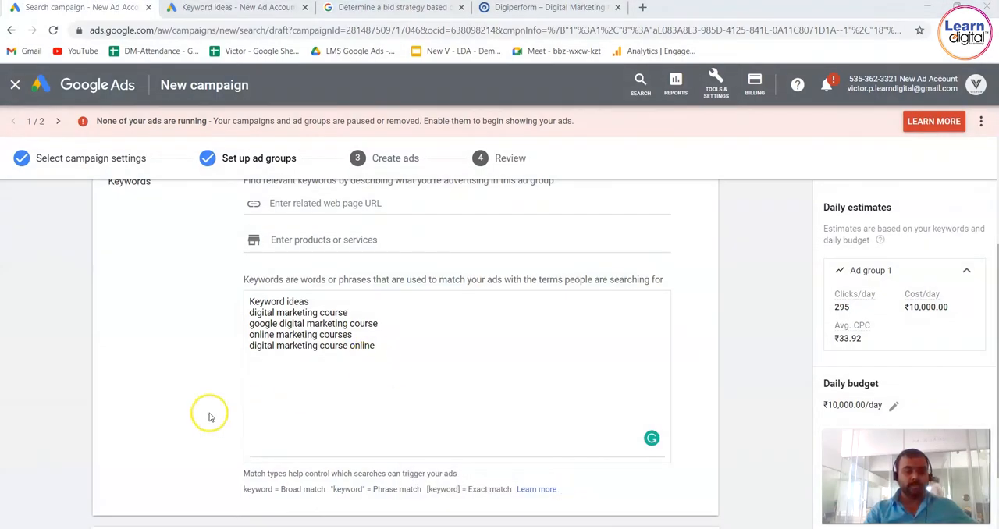
click(406, 401)
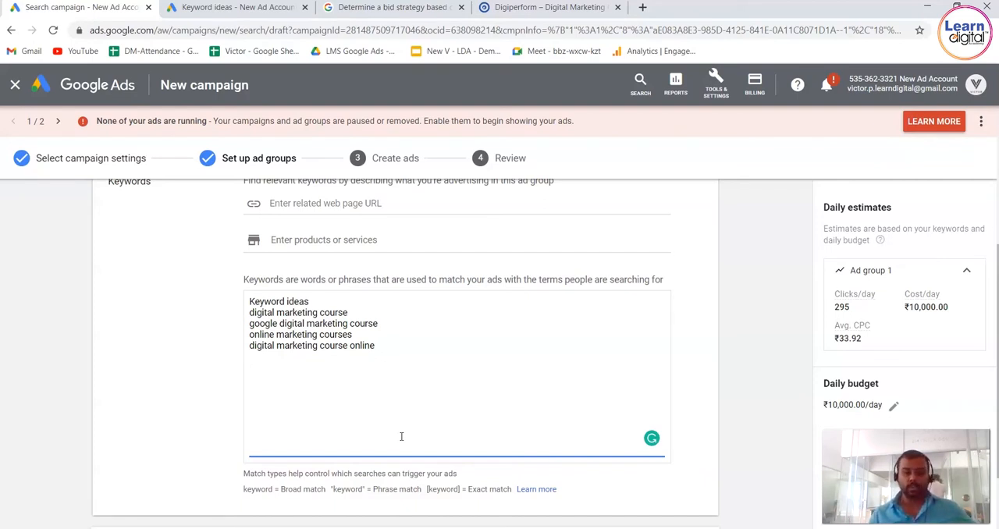
click(748, 315)
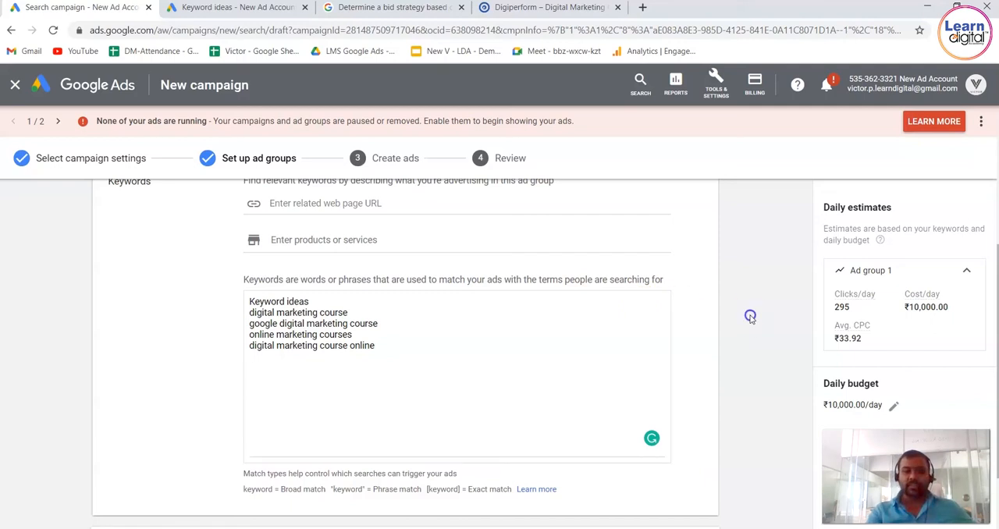
scroll(751, 319, up, 2)
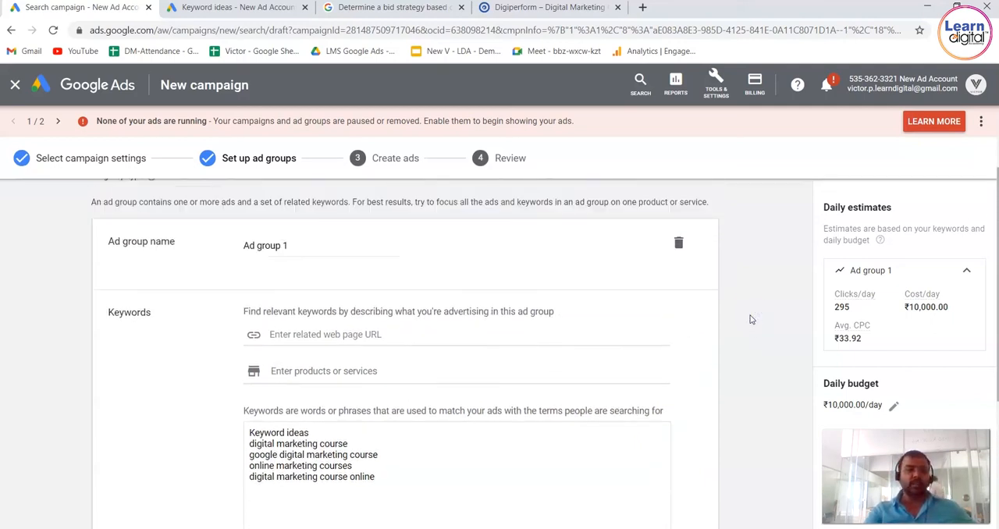
scroll(751, 319, down, 3)
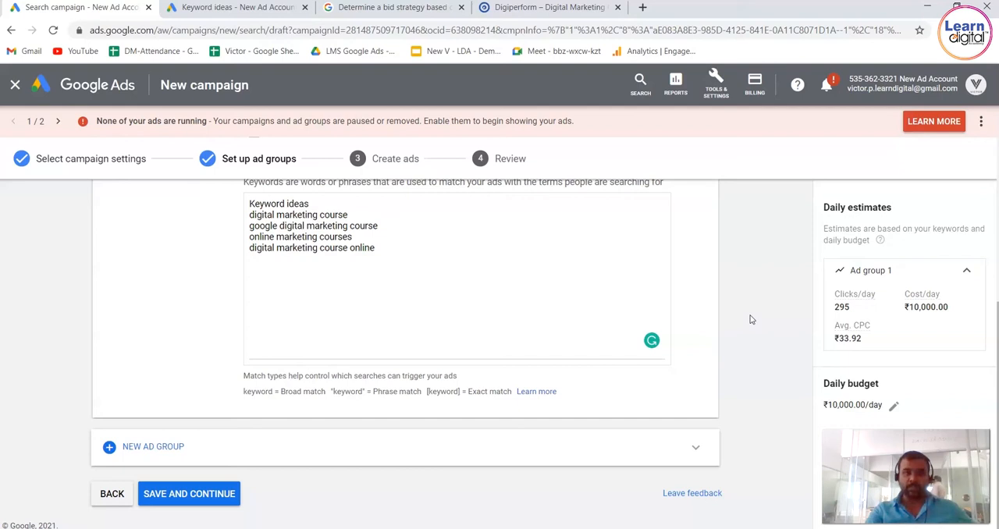
Go back to the campaign settings and review the Maximise clicks bidding and its maximum CPC bid limit.
click(113, 494)
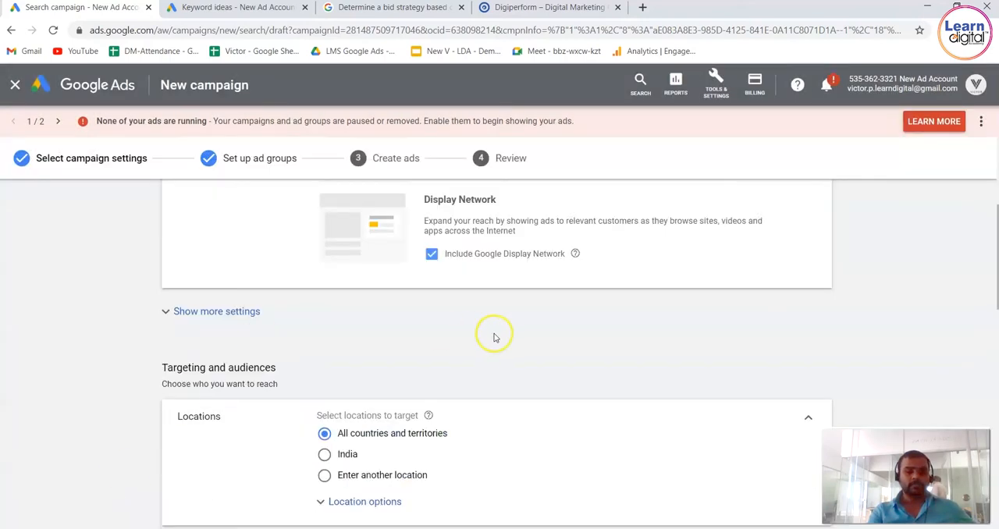
scroll(109, 401, down, 3)
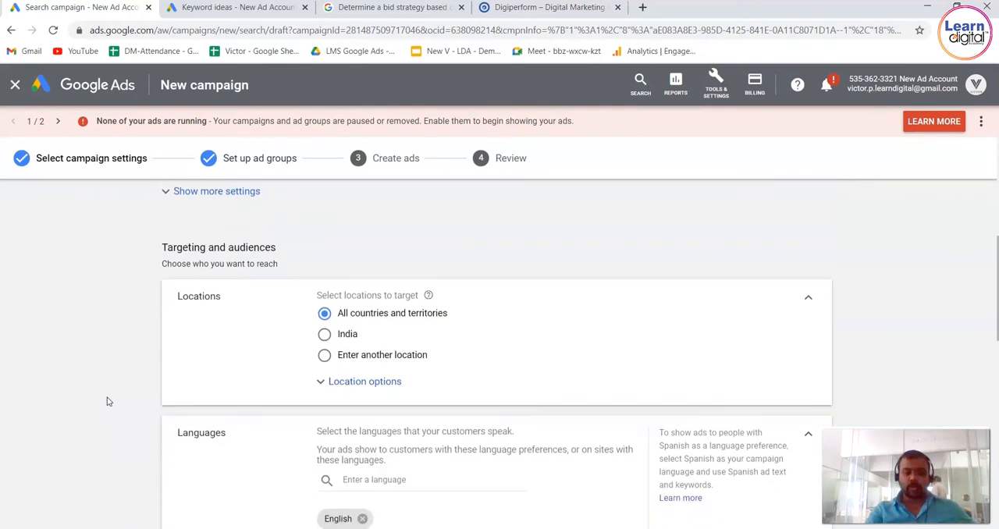
scroll(109, 401, down, 4)
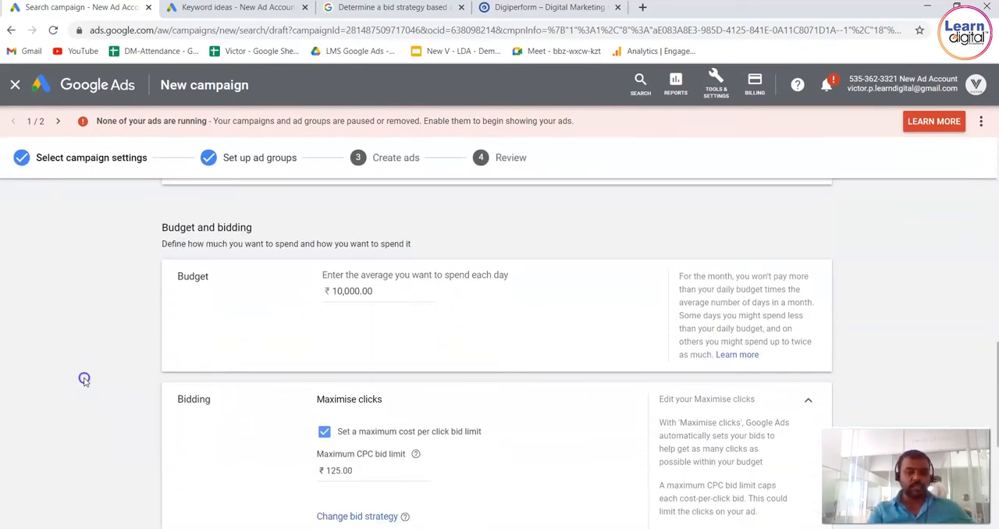
scroll(86, 381, down, 1)
scroll(86, 381, down, 3)
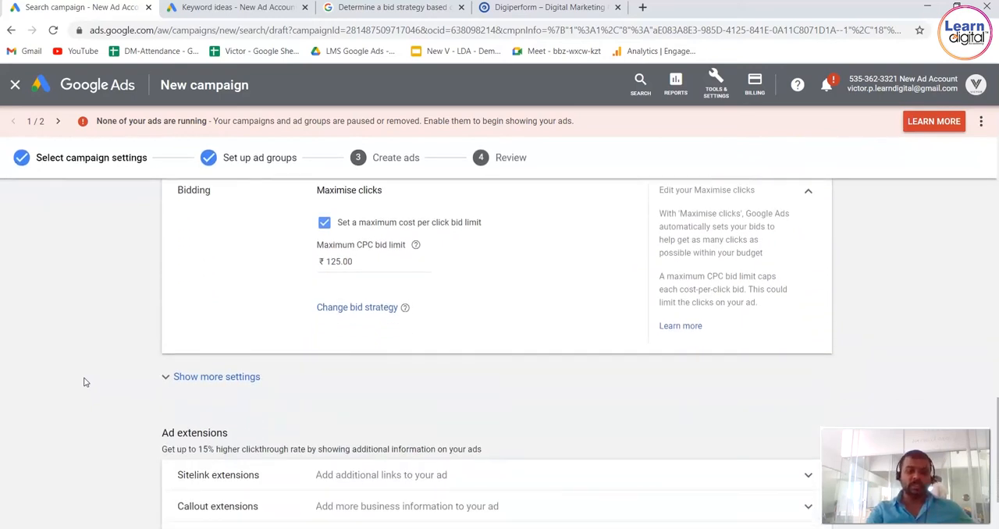
scroll(561, 287, up, 1)
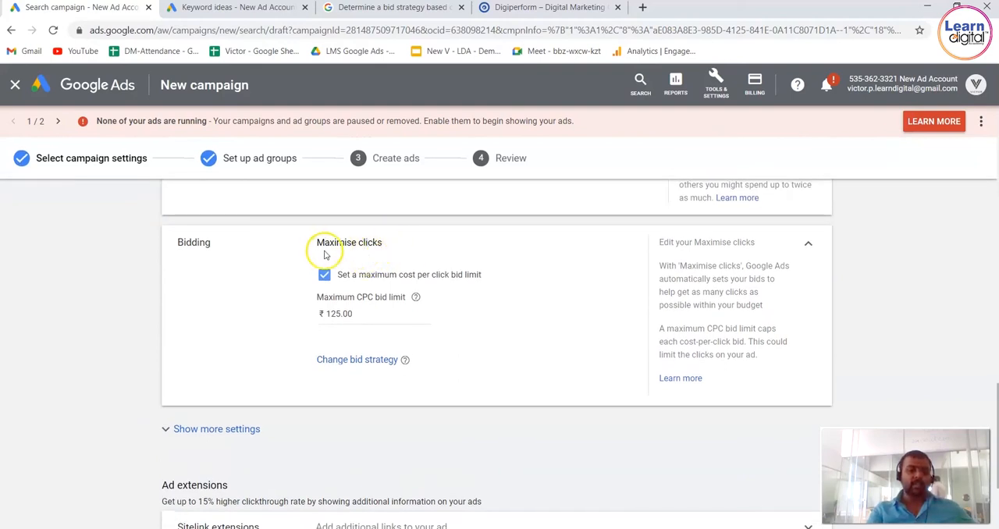
mouse_move(324, 244)
mouse_down()
mouse_move(397, 242)
mouse_move(324, 233)
mouse_up()
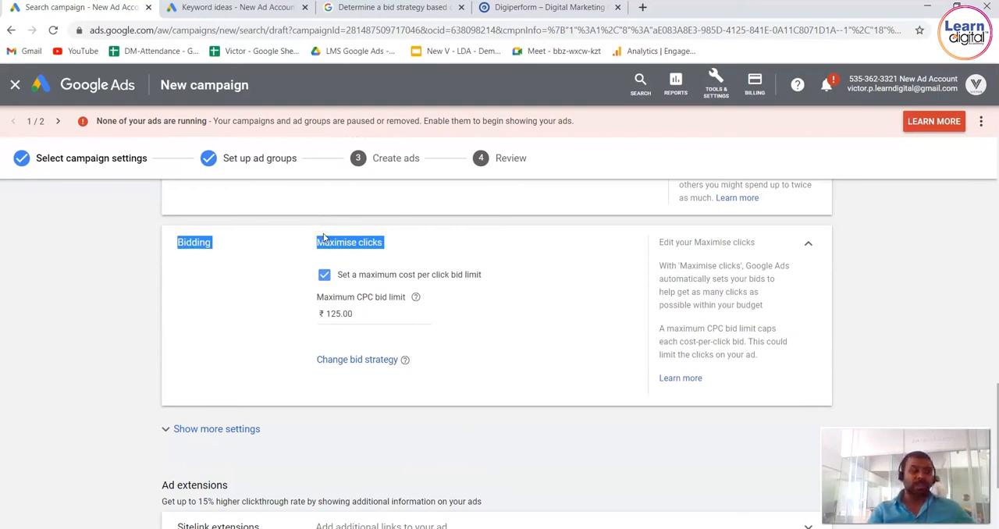
click(379, 315)
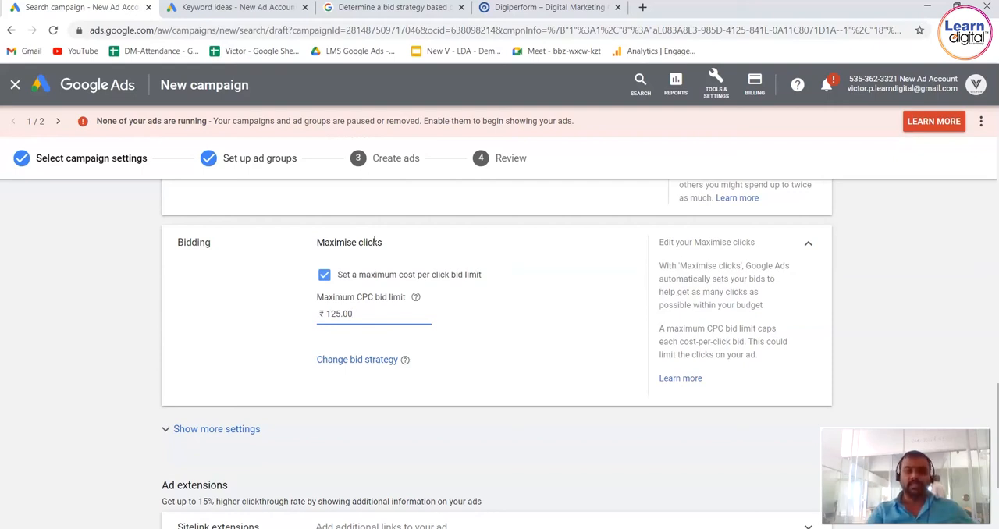
Change the bid strategy to focus on Conversions and set a target cost per action of ₹125.
click(378, 363)
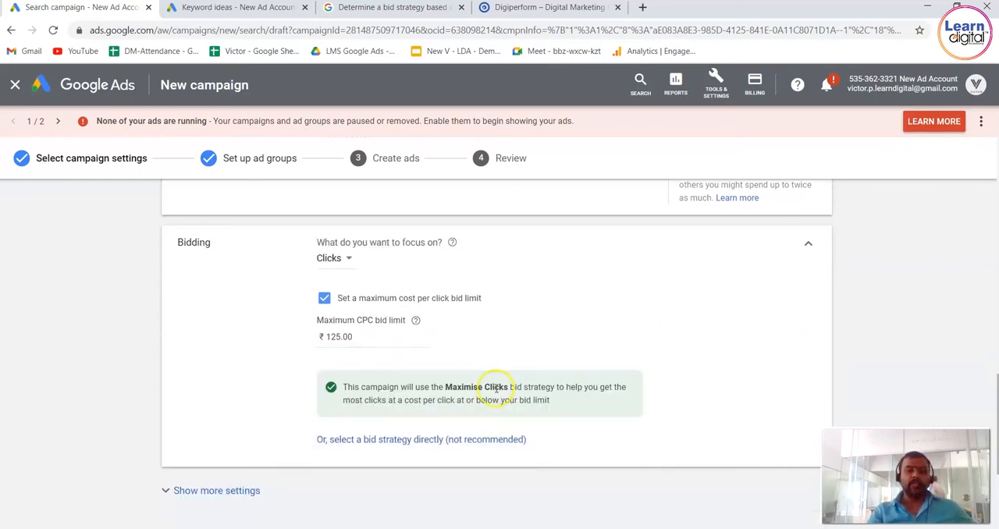
click(348, 261)
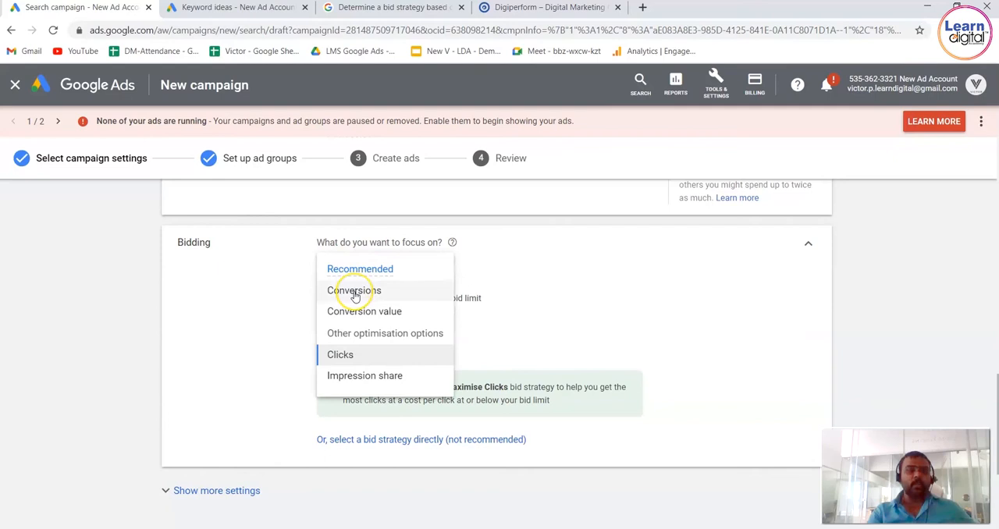
mouse_move(355, 295)
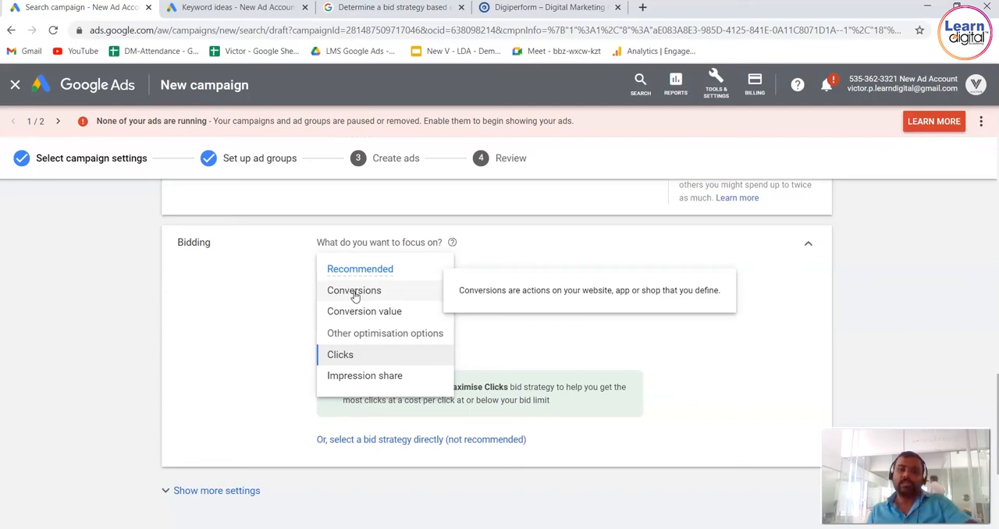
click(354, 293)
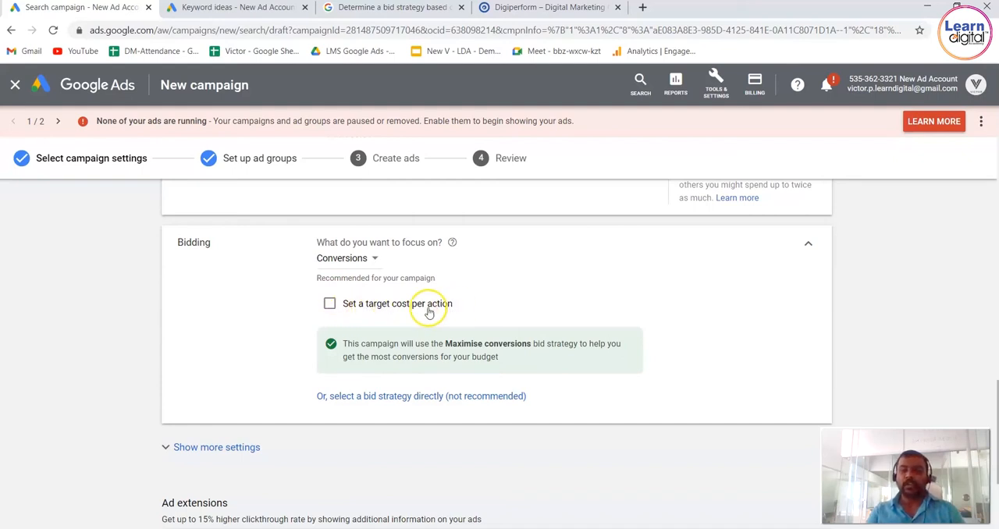
click(332, 304)
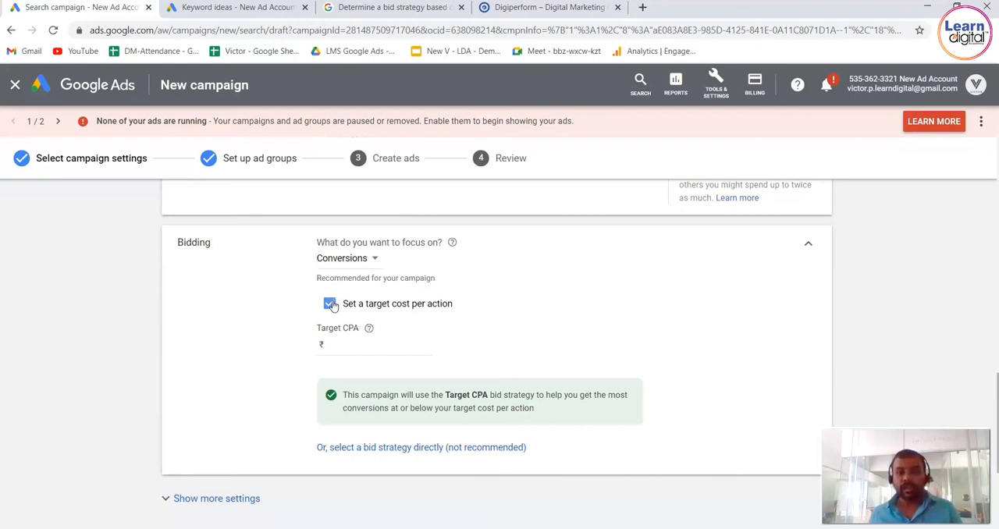
click(357, 345)
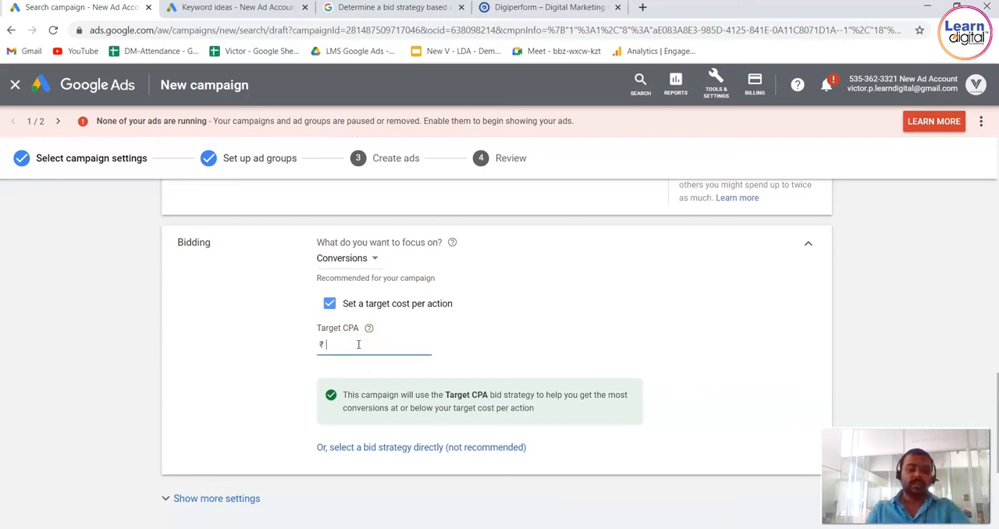
text(125)
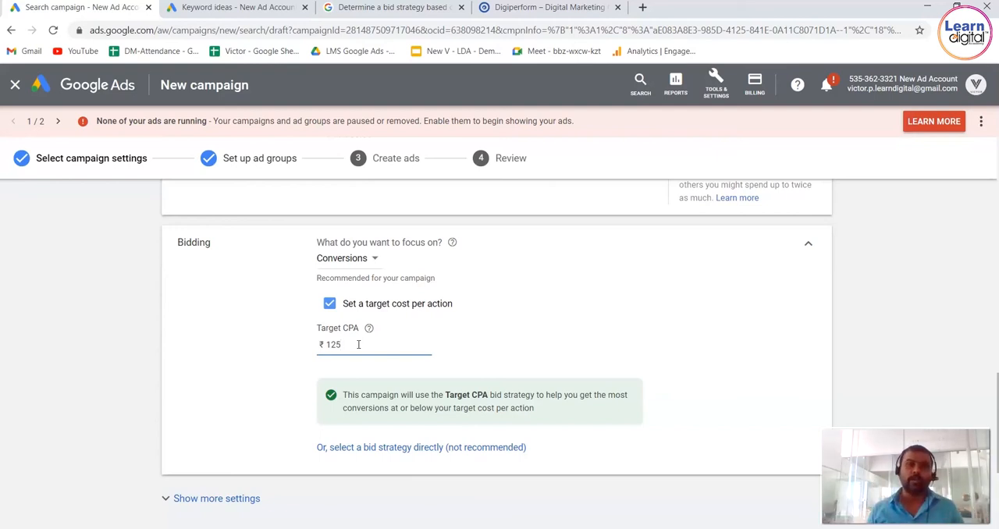
click(228, 391)
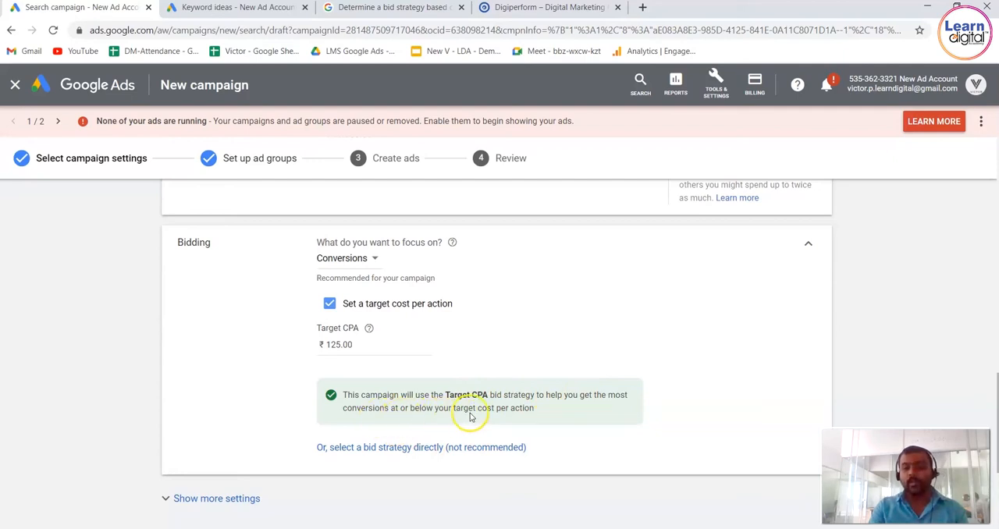
Check the Target CPA strategy description, then save the revised bidding settings and continue to the ad group setup.
drag(535, 409, 440, 419)
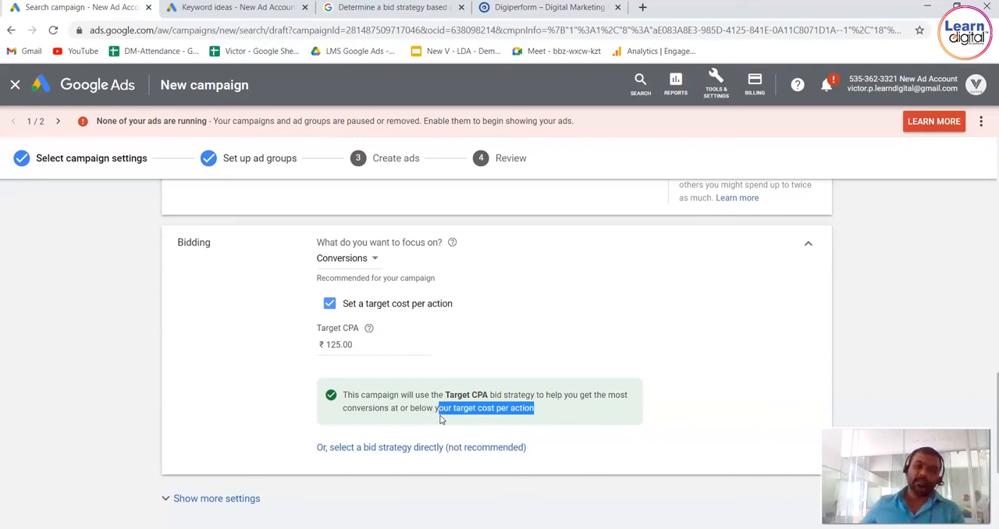
click(83, 308)
scroll(83, 309, down, 4)
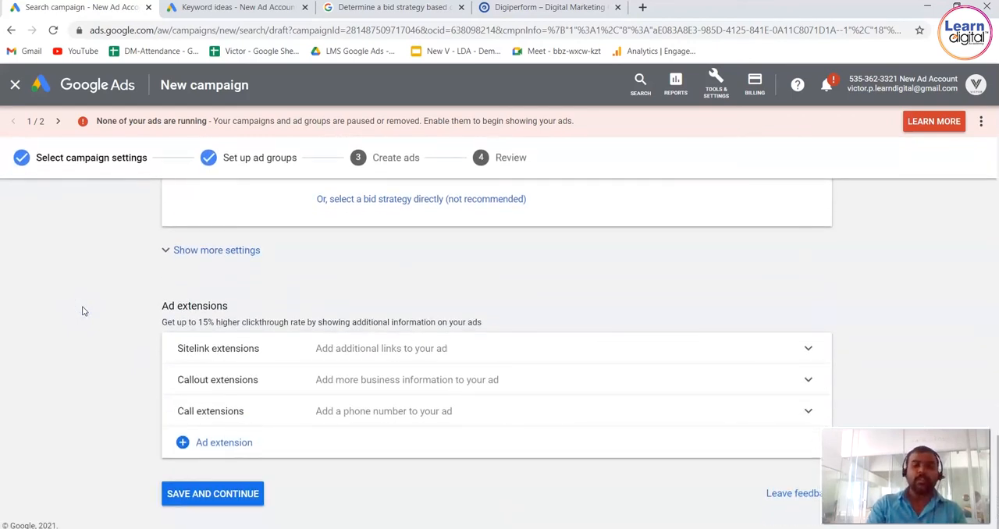
click(225, 507)
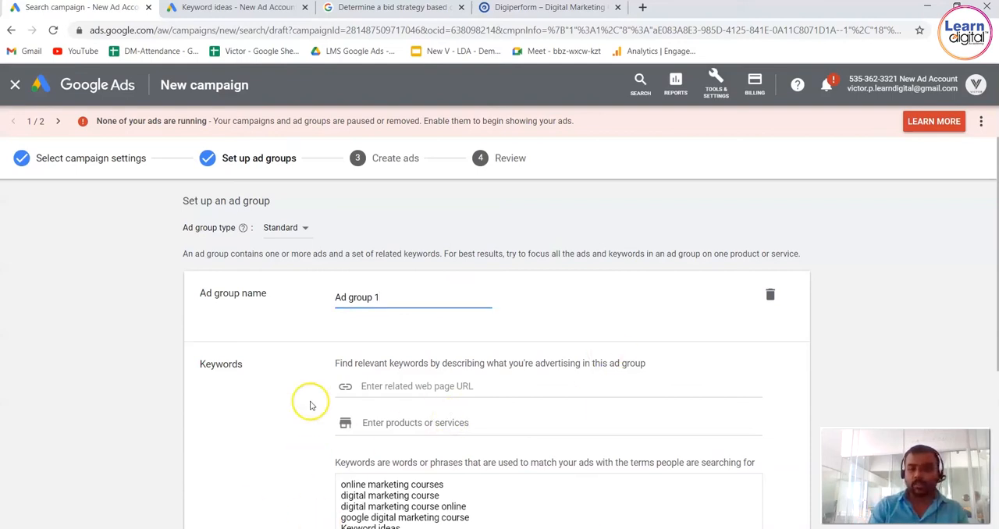
Review the keyword list of Ad group 1, then return to the campaign settings.
scroll(810, 340, down, 2)
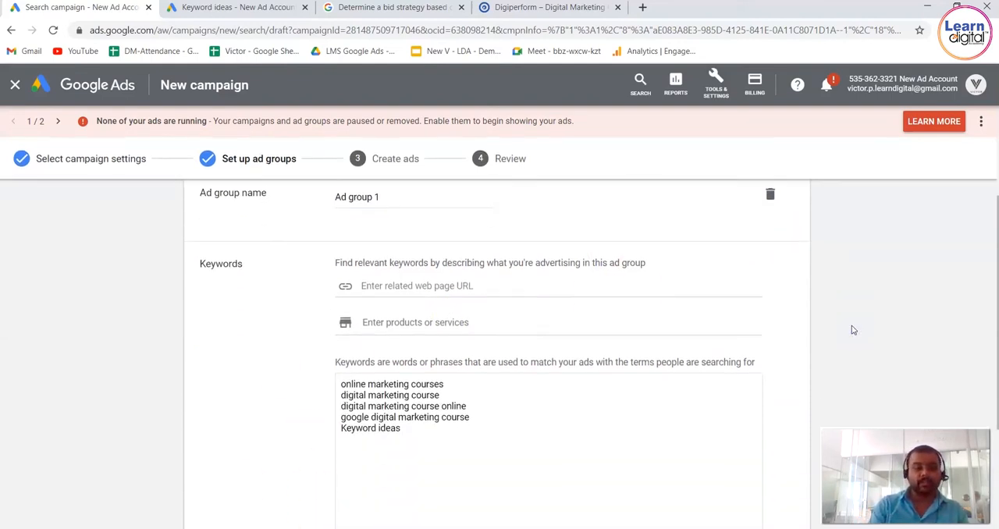
click(608, 393)
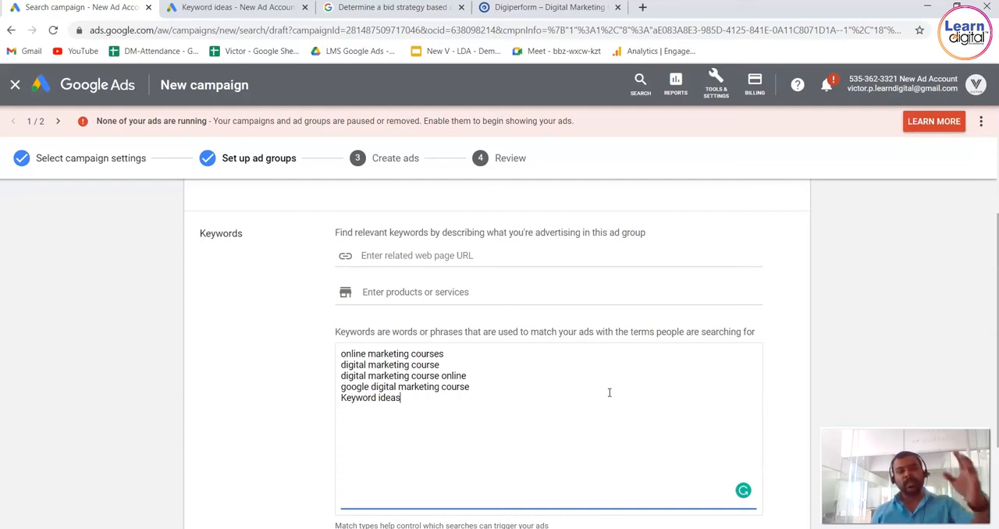
click(185, 316)
scroll(185, 316, down, 2)
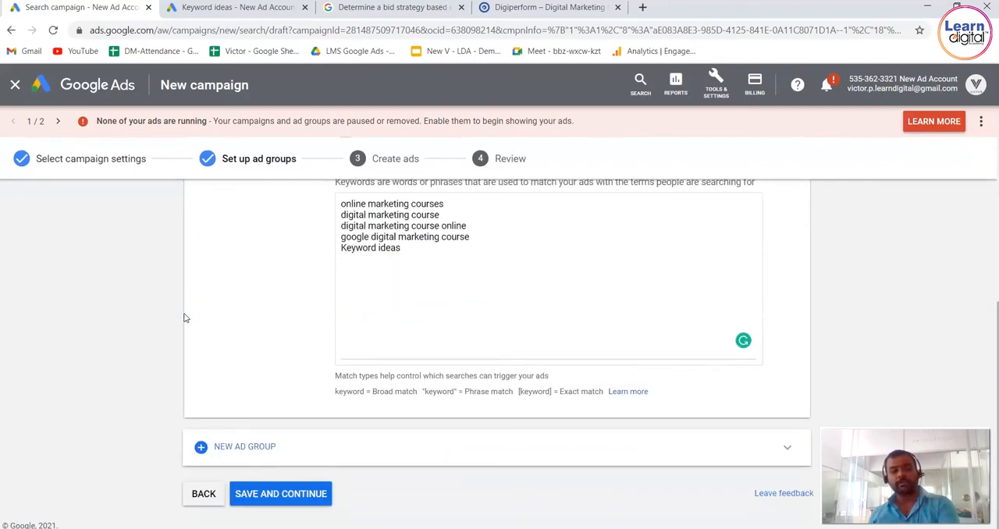
click(196, 495)
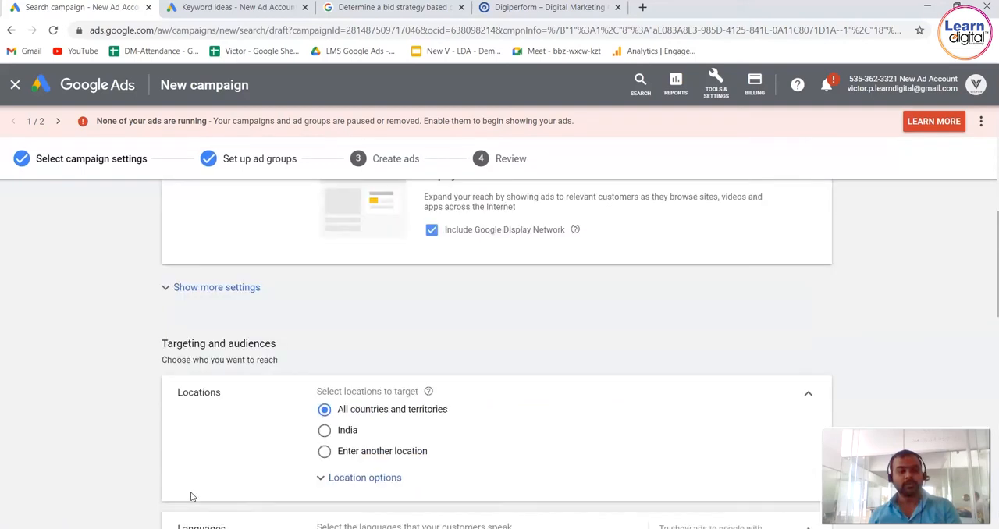
Change the campaign's bid strategy to focus on Conversion value instead of Conversions.
click(133, 451)
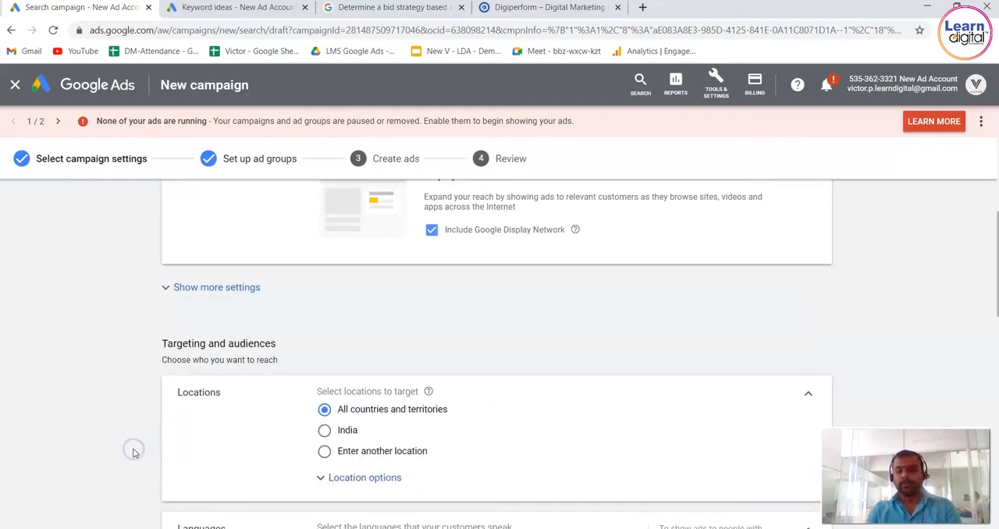
scroll(134, 453, down, 1)
scroll(134, 454, down, 5)
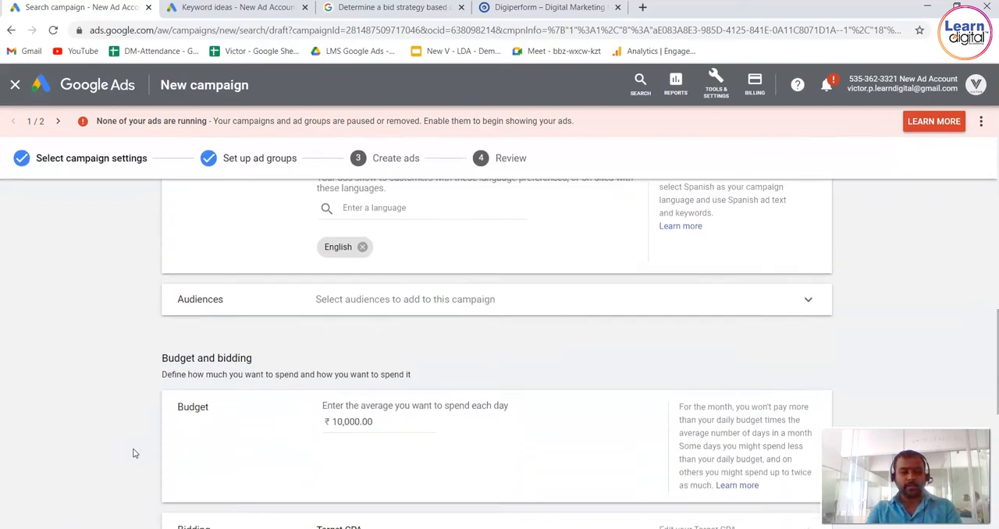
scroll(134, 453, down, 2)
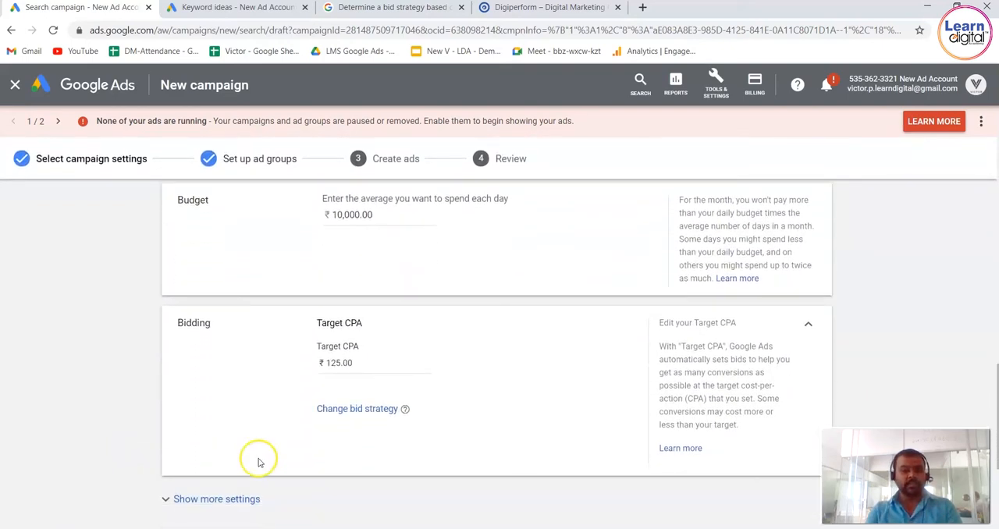
click(367, 407)
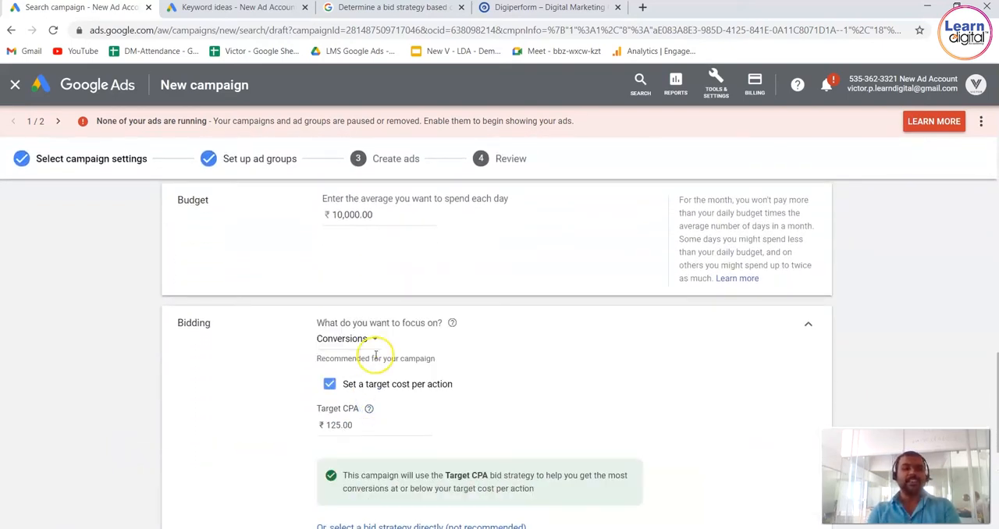
click(374, 340)
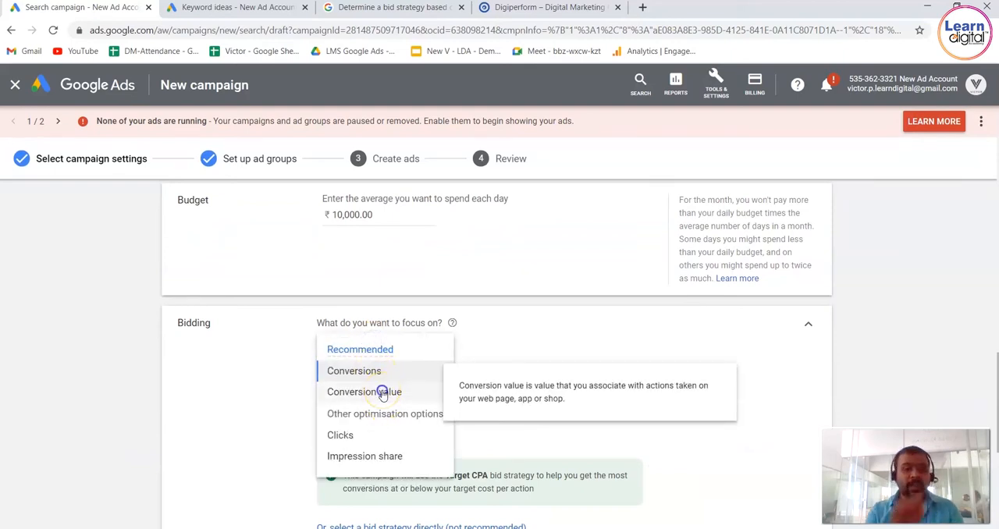
click(383, 391)
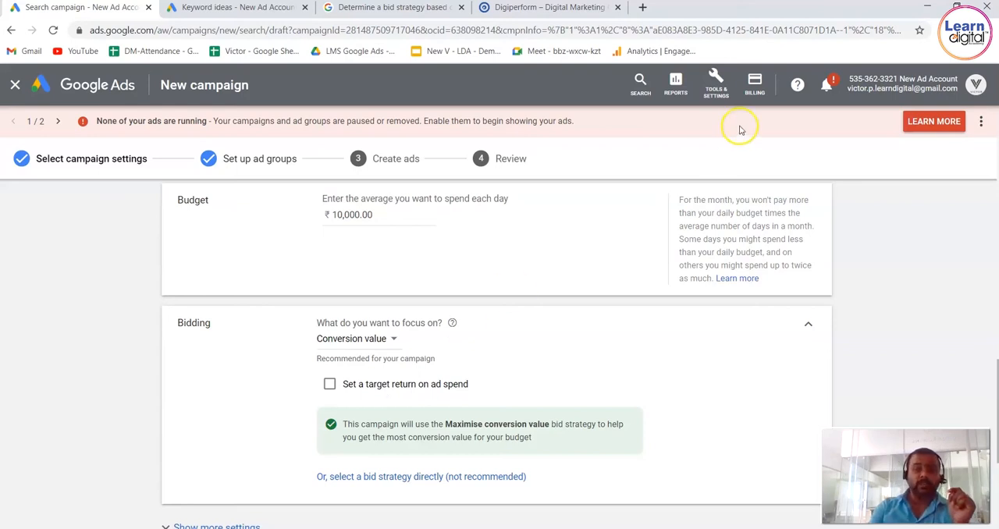
Open the Conversions settings in a new browser tab and start a new website conversion action.
click(726, 91)
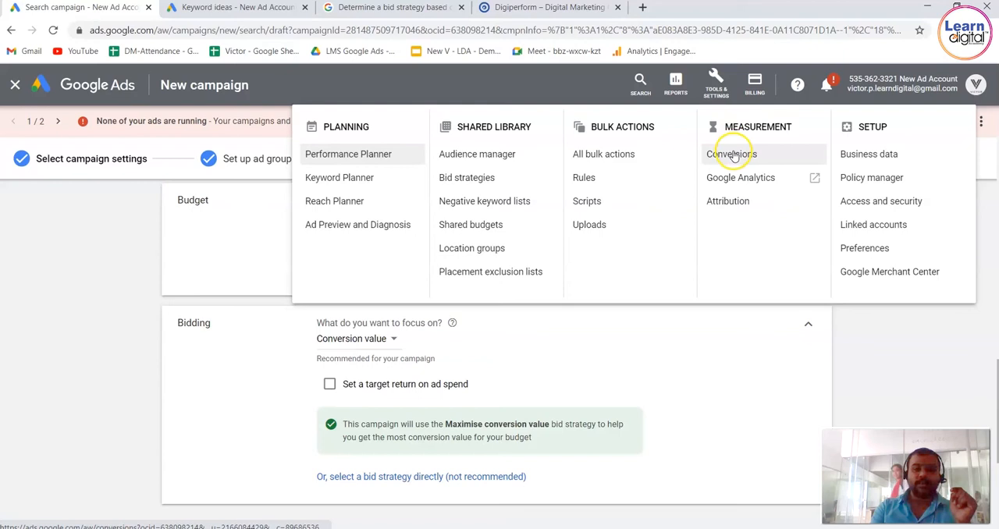
right_click(734, 154)
click(784, 162)
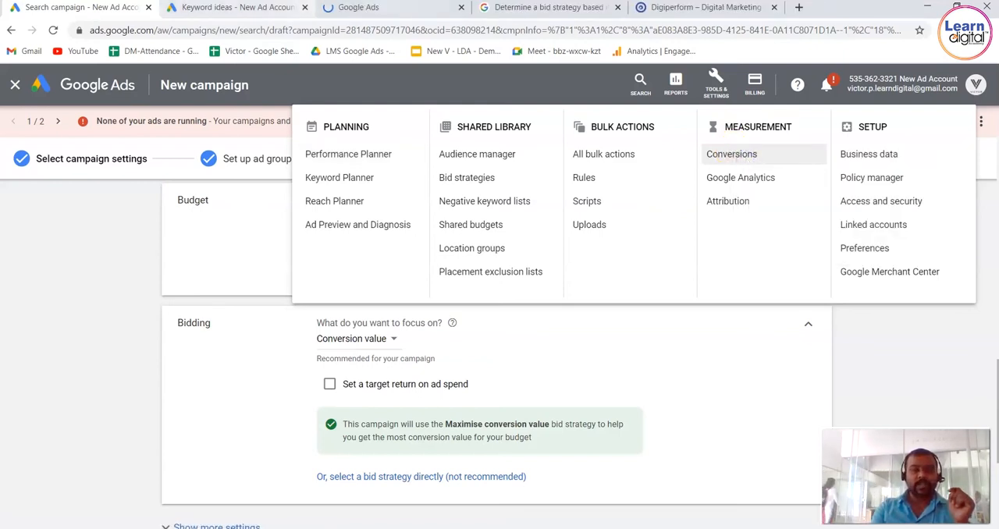
click(390, 7)
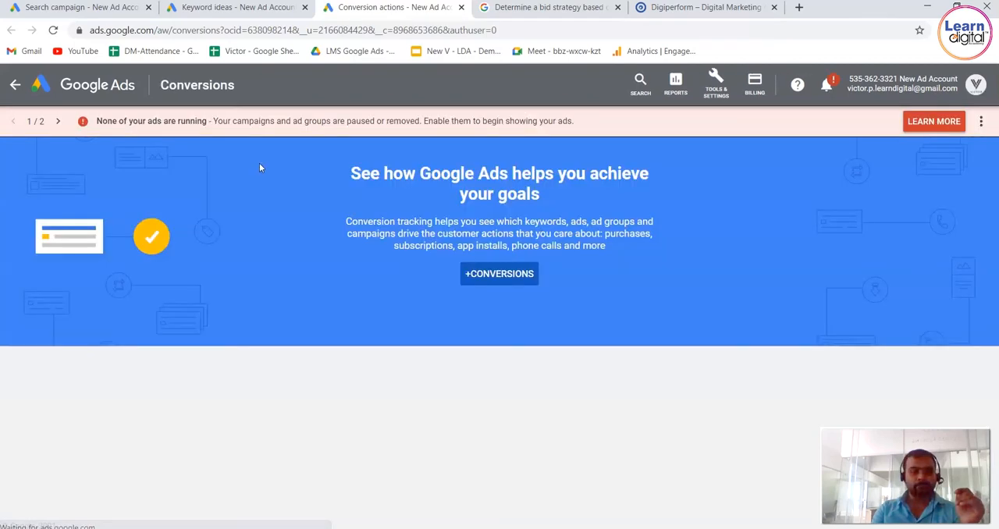
click(502, 275)
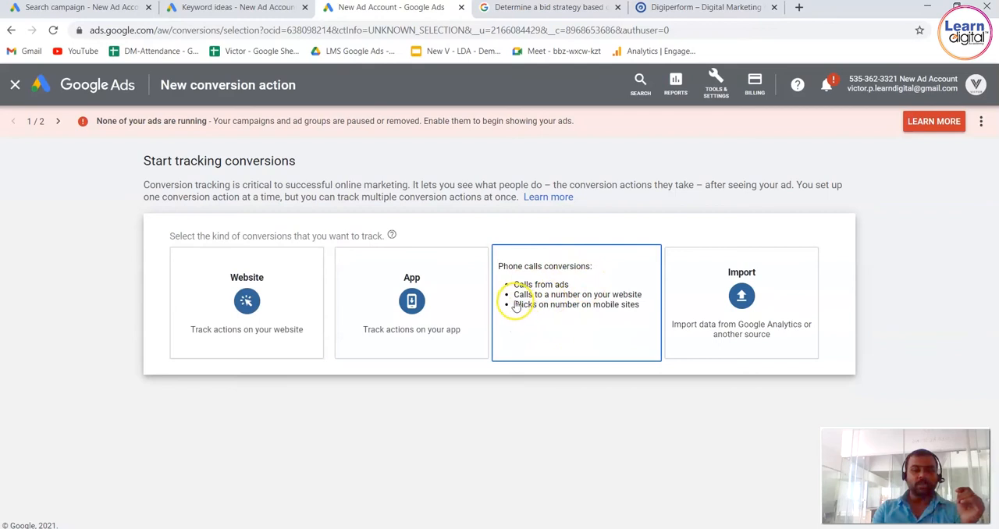
click(281, 311)
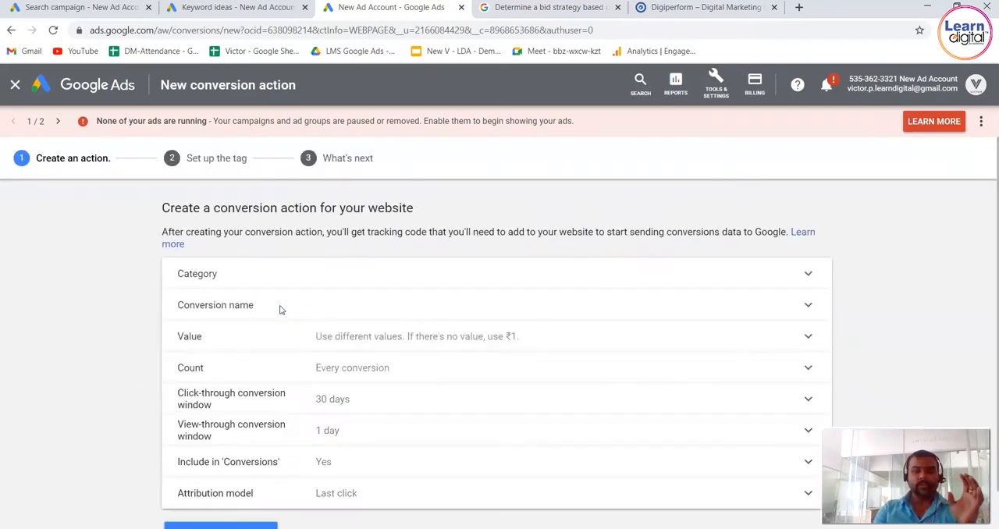
click(96, 379)
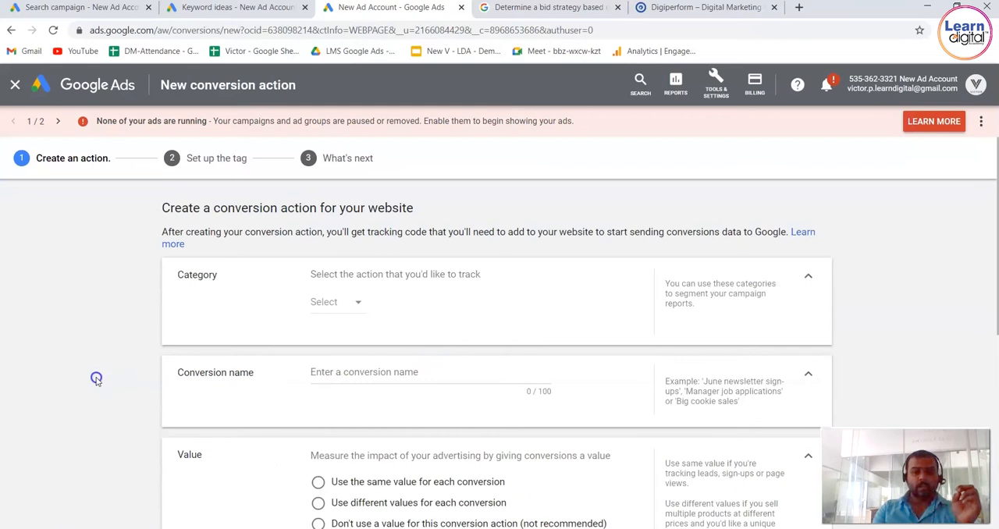
Use the same value for each conversion and set that value to 100 Indian rupees.
scroll(96, 379, down, 2)
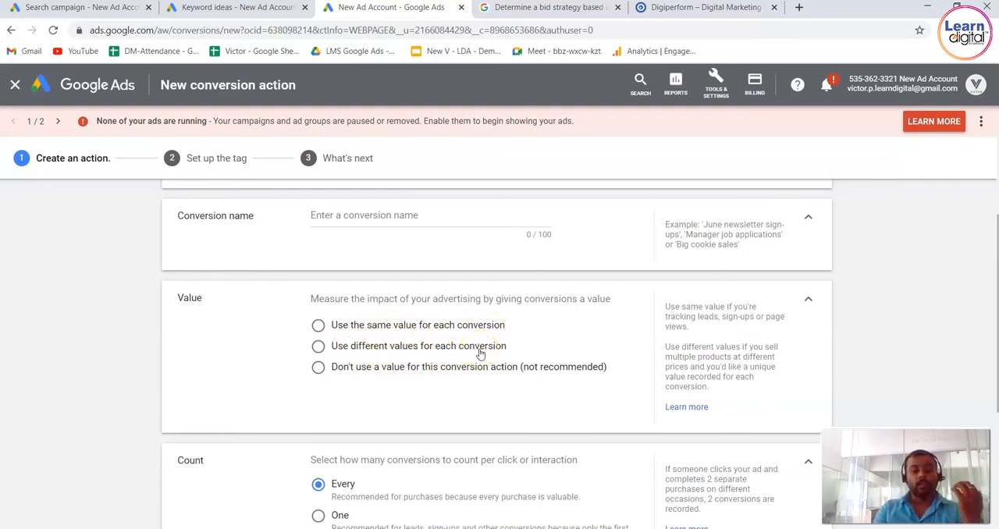
click(319, 326)
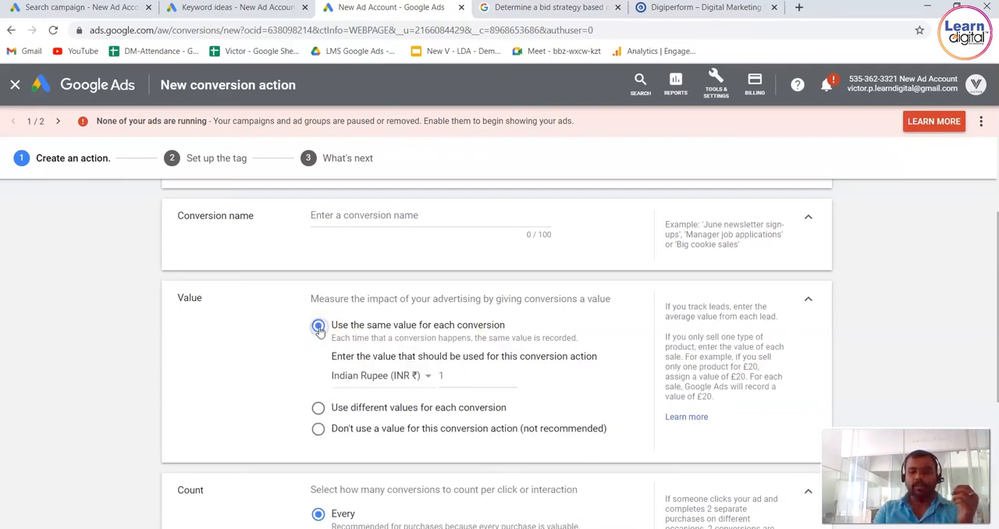
click(472, 374)
key(BackSpace)
text(100)
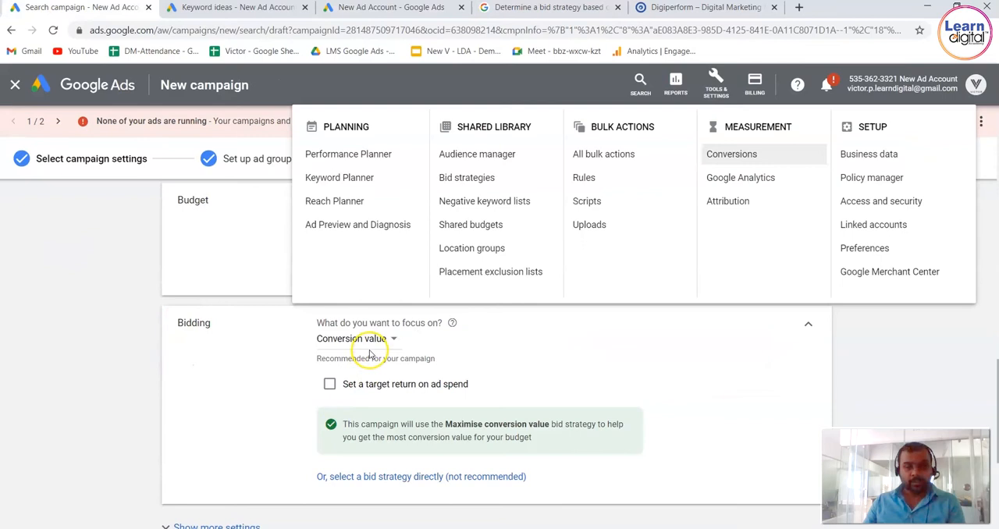
Back in the search campaign's bidding settings, enable a target return on ad spend and set the target ROAS to 200%.
click(345, 390)
click(346, 421)
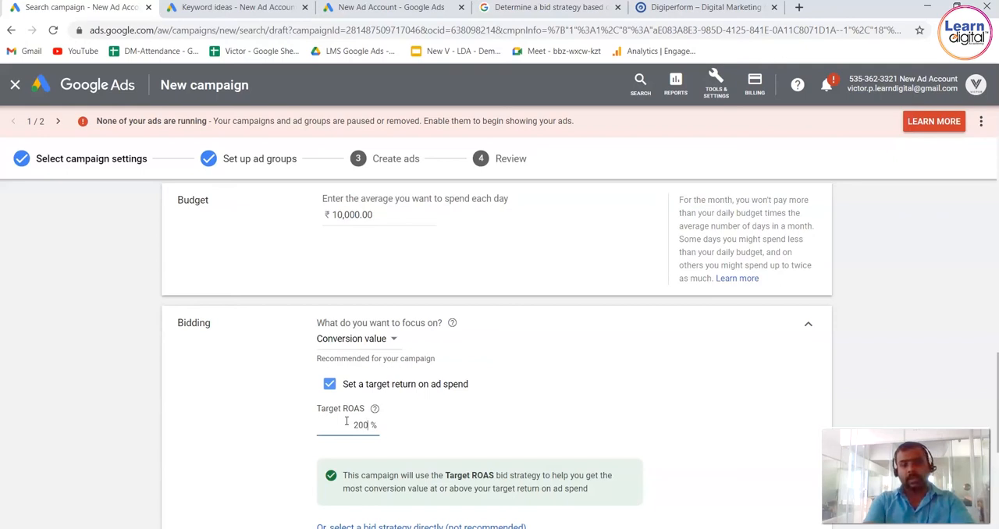
key(BackSpace)
key(BackSpace)
key(BackSpace)
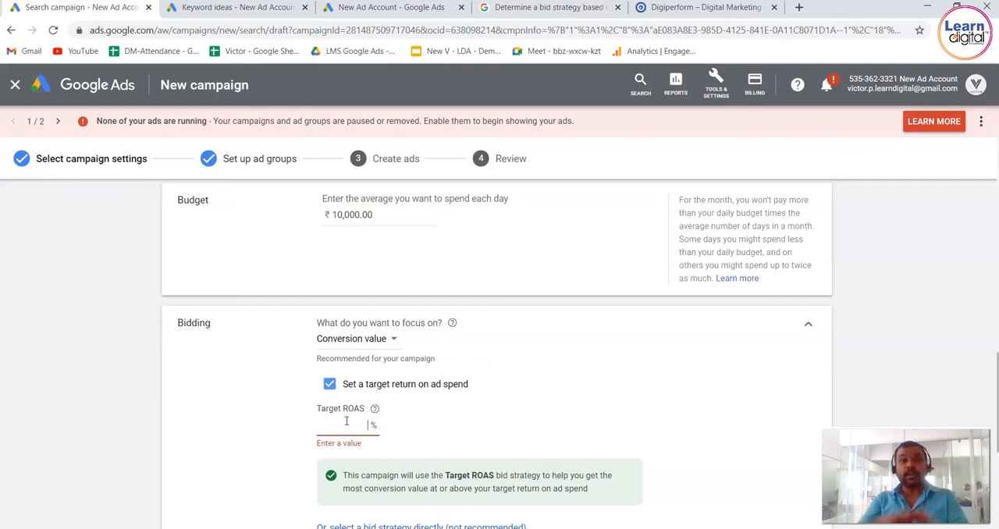
text(200)
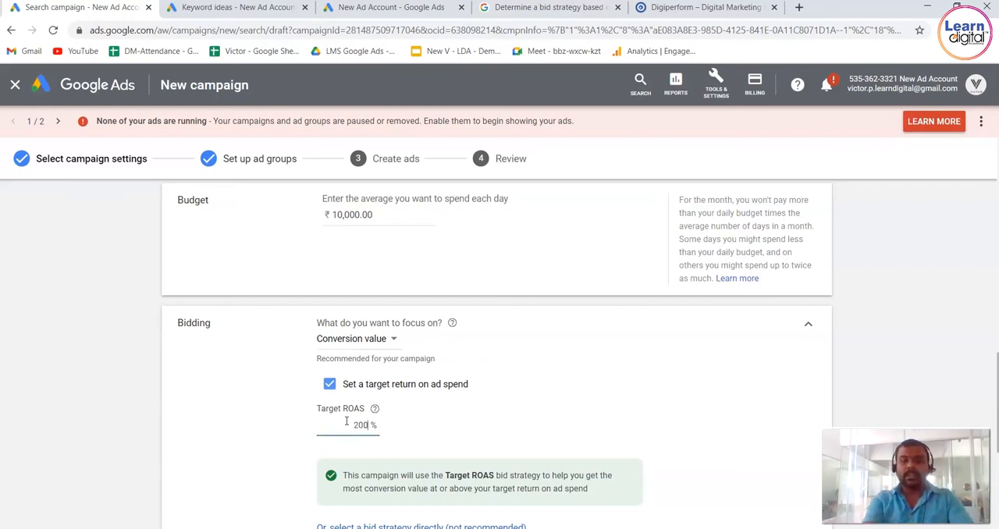
key(BackSpace)
key(BackSpace)
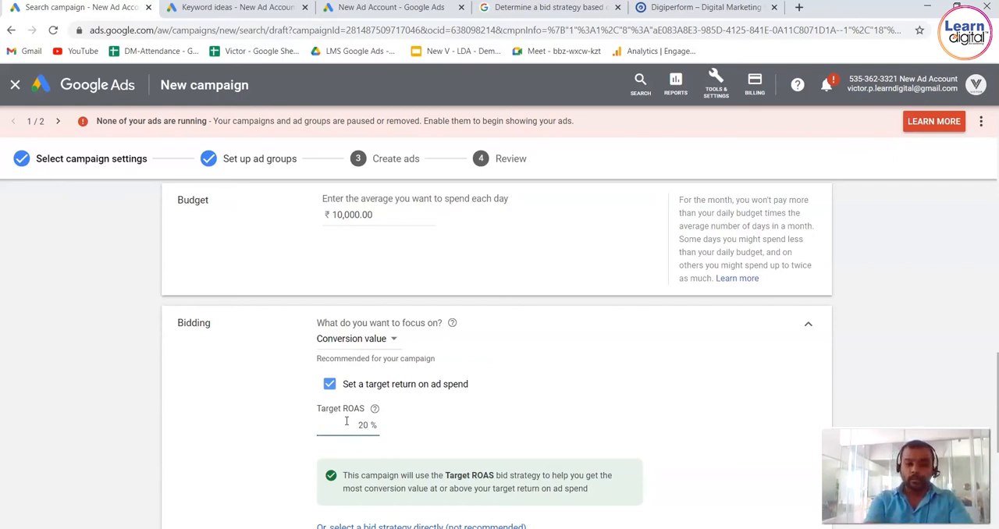
key(BackSpace)
text(200)
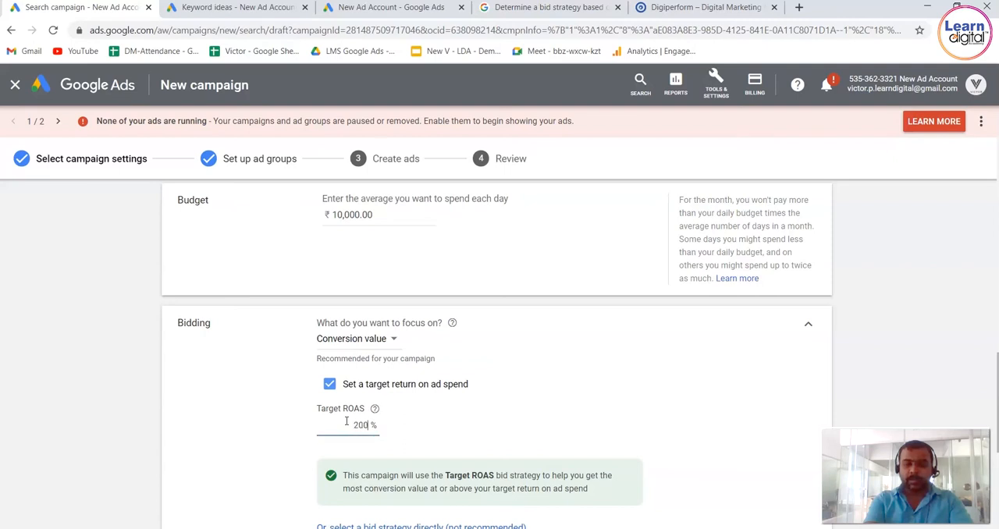
Try a target ROAS of 300%, then set it to 1000%.
key(BackSpace)
key(BackSpace)
key(BackSpace)
text(300)
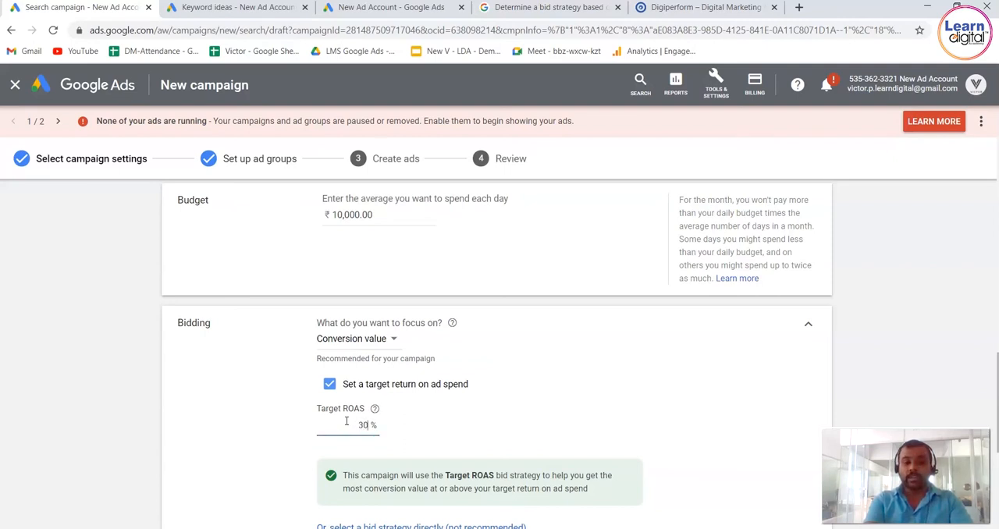
key(BackSpace)
text(1)
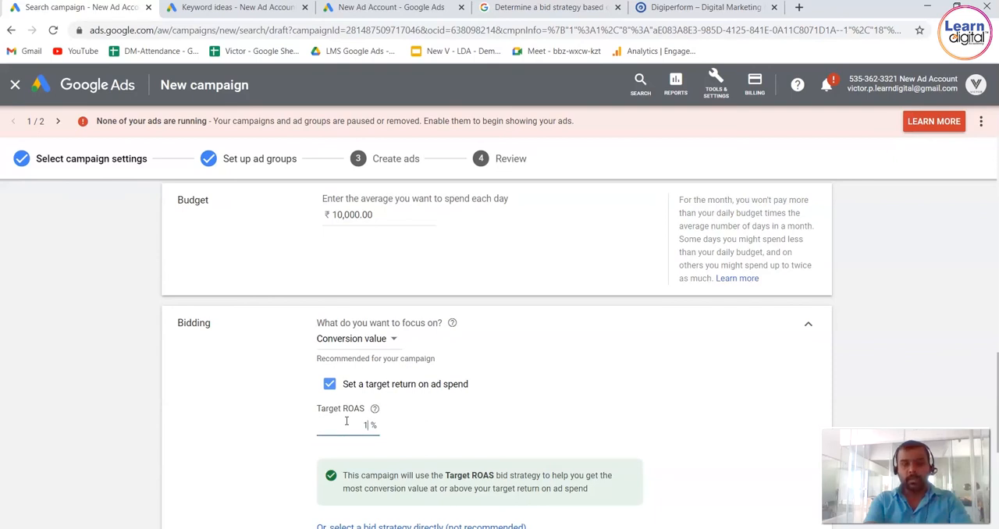
text(000)
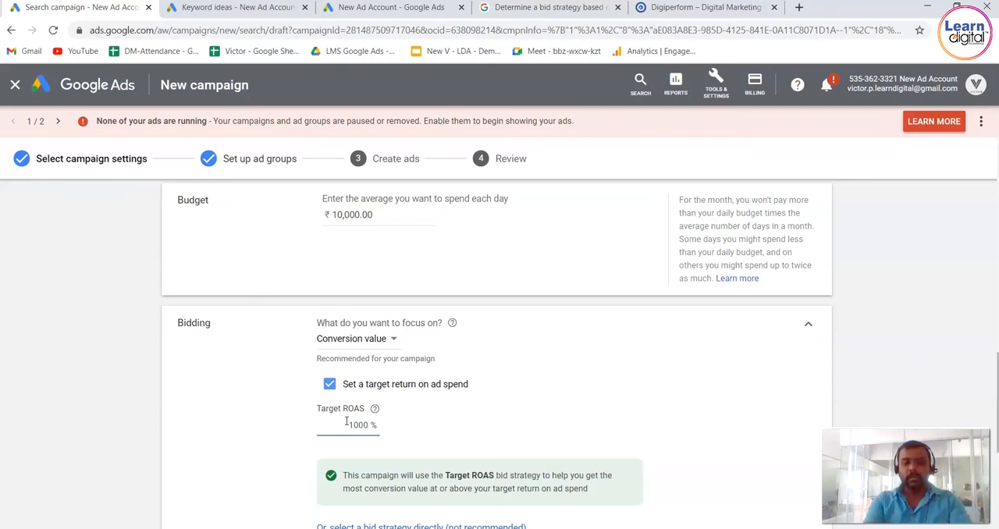
click(231, 475)
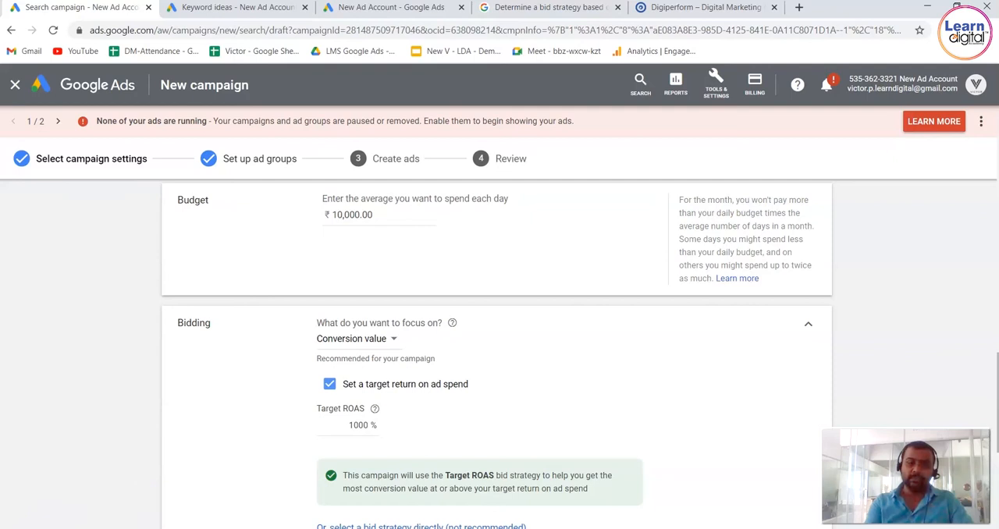
Try to save the Target ROAS bidding settings, then continue to the ad group setup and discard the changes.
scroll(96, 463, down, 1)
scroll(96, 463, down, 4)
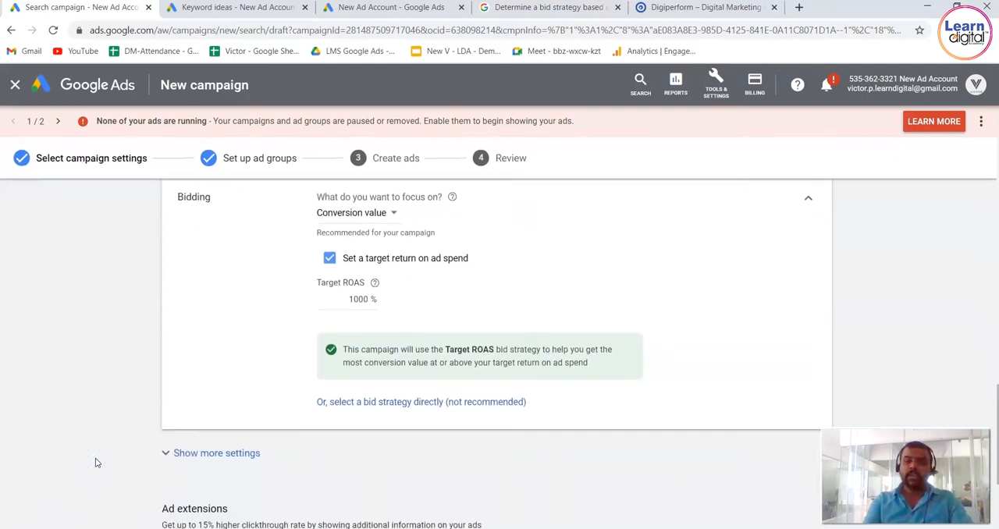
click(241, 491)
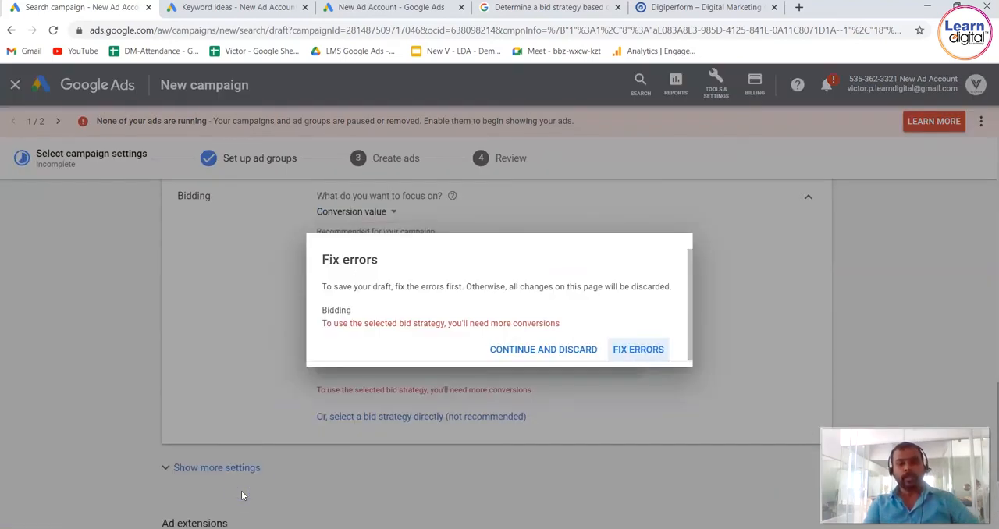
click(552, 350)
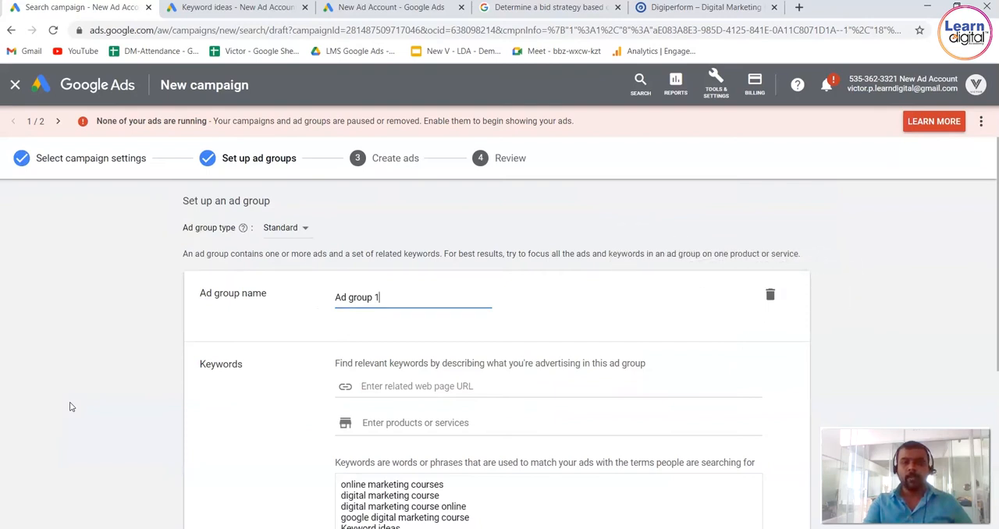
Check the ad group's keywords down to the end of the page, then go back to the campaign settings again.
click(312, 437)
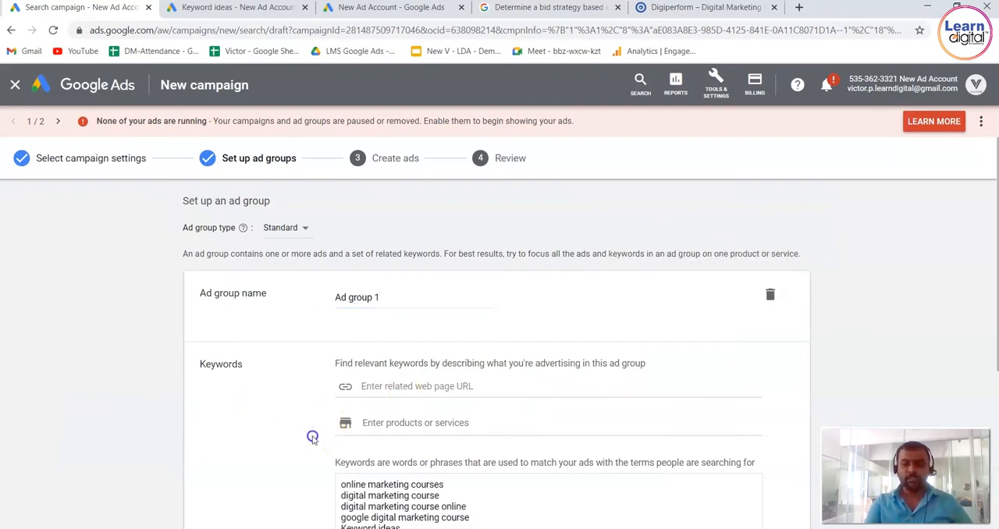
scroll(313, 439, down, 1)
scroll(313, 440, down, 1)
click(363, 423)
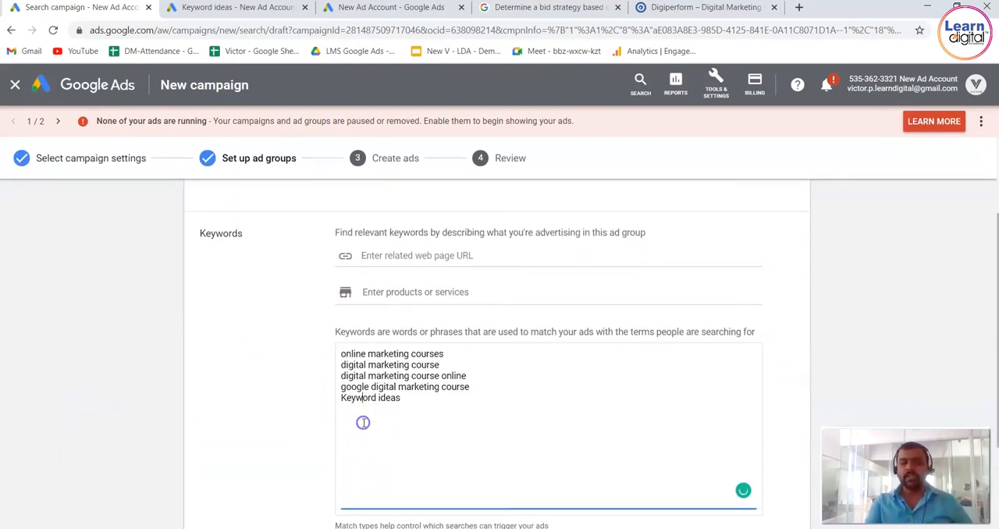
click(164, 403)
scroll(164, 404, down, 2)
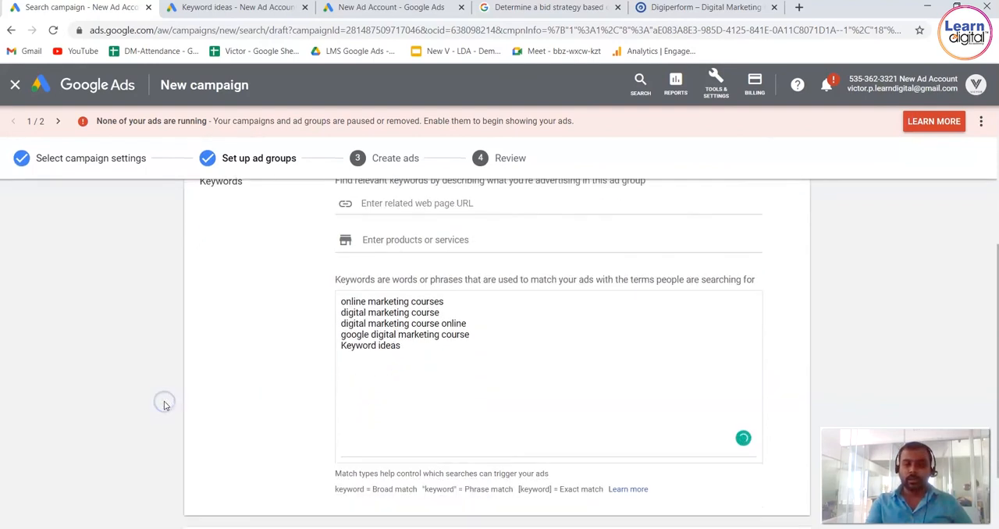
click(200, 496)
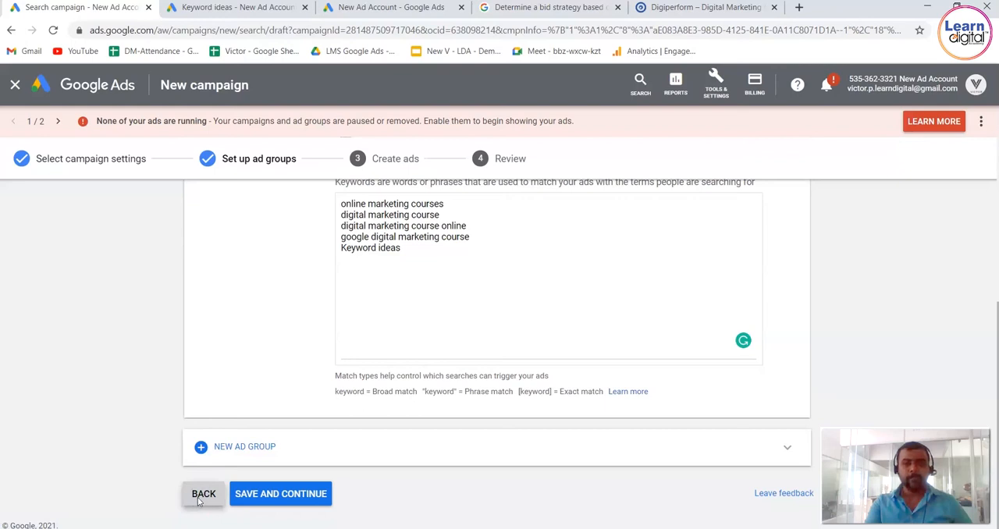
Change the search campaign's bid strategy to focus on Clicks, and try the maximum cost per click bid limit option.
click(86, 446)
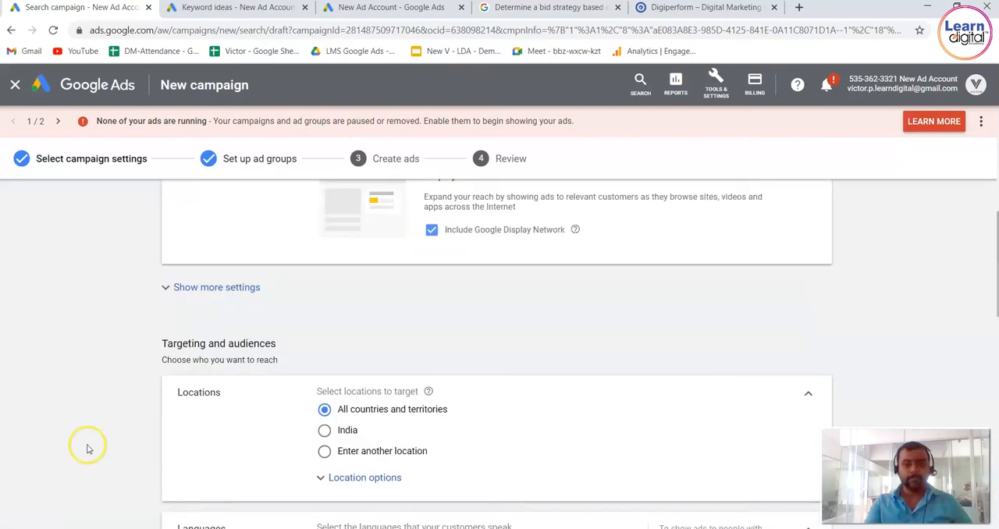
scroll(88, 449, down, 1)
scroll(88, 449, down, 5)
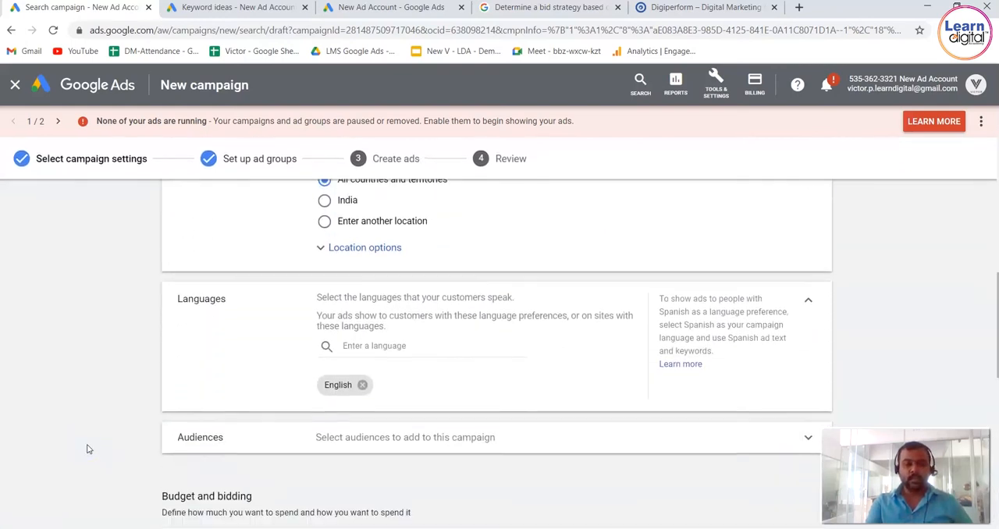
scroll(88, 449, down, 3)
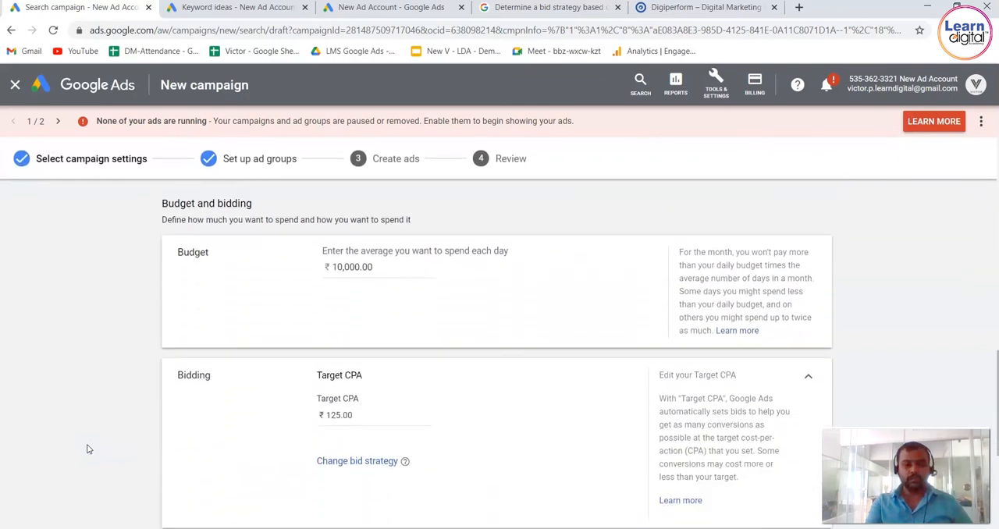
click(412, 440)
click(383, 409)
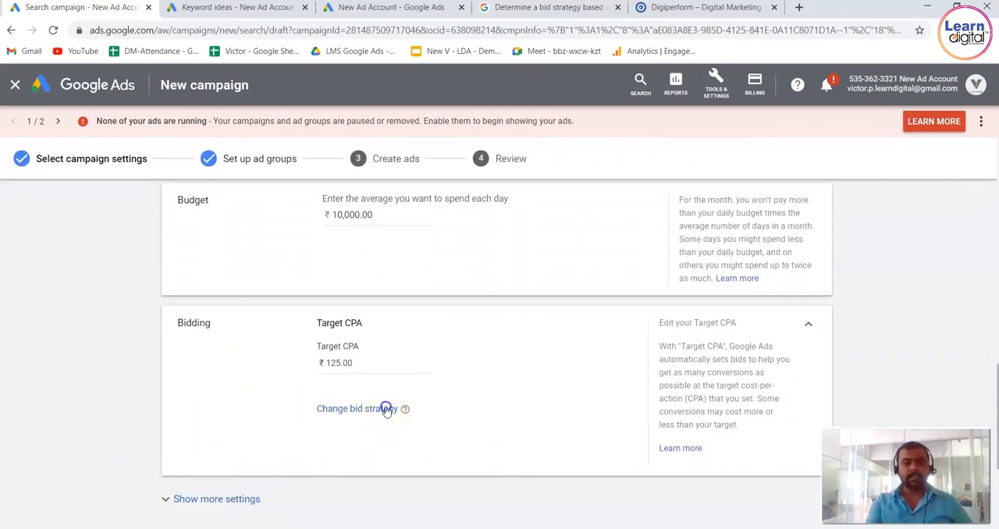
click(368, 338)
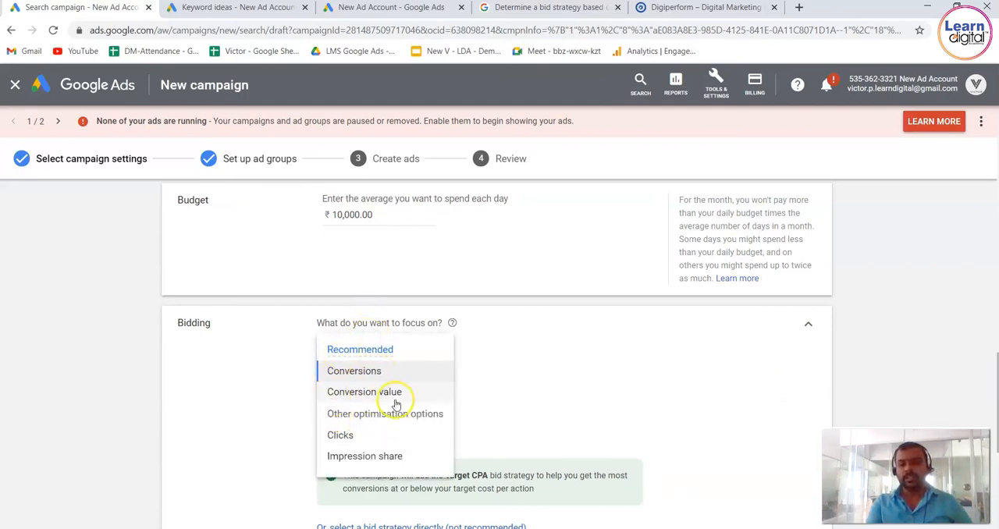
drag(352, 416, 441, 414)
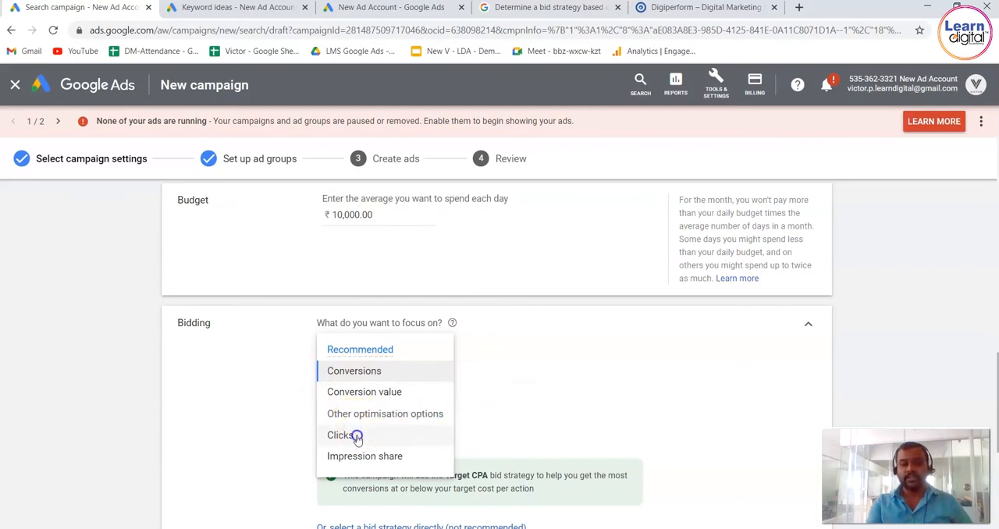
click(355, 436)
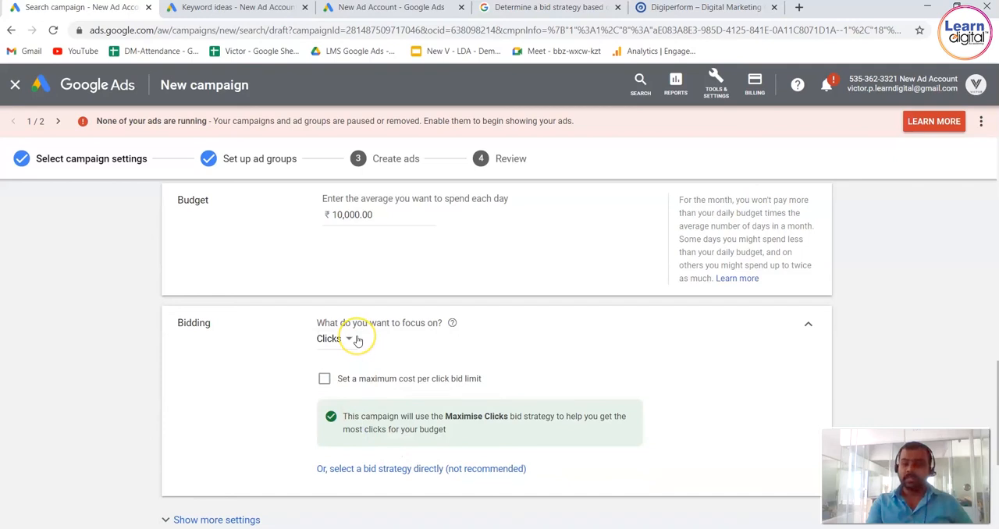
click(325, 379)
click(325, 379)
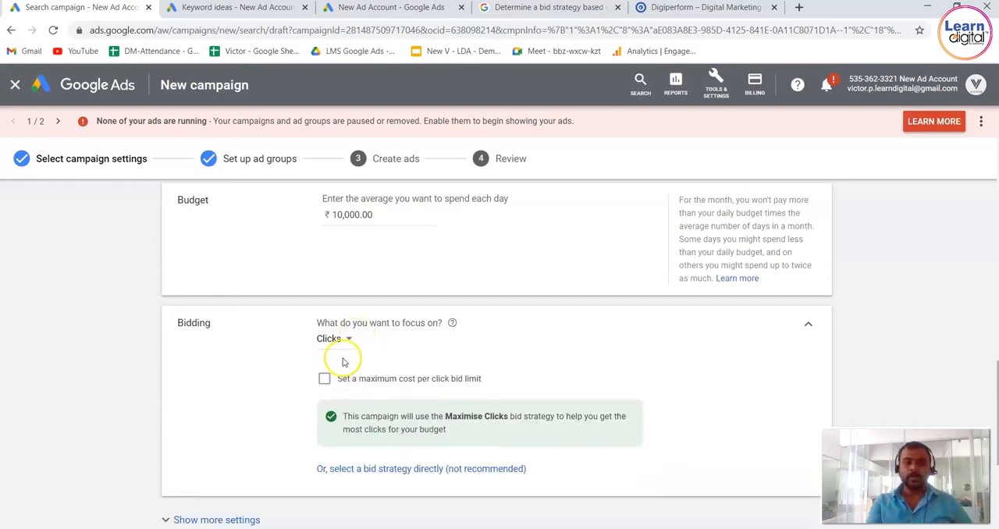
Set the bidding focus to Impression share and read the help definitions of where the ads can appear.
click(349, 342)
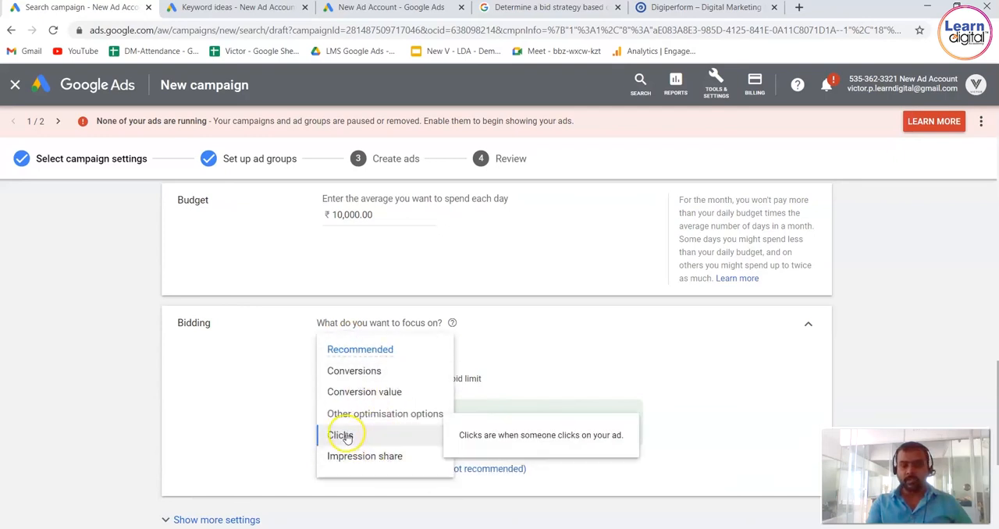
click(370, 458)
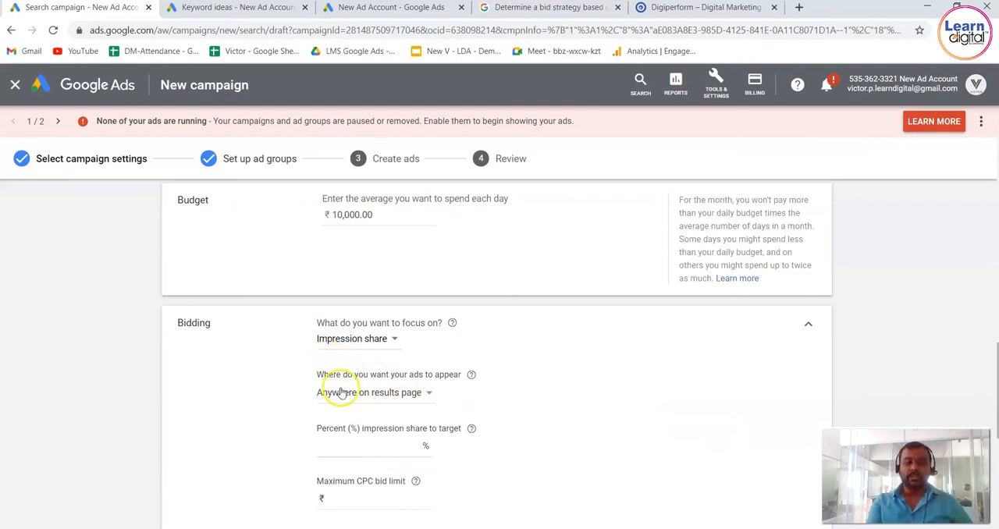
drag(331, 379, 454, 376)
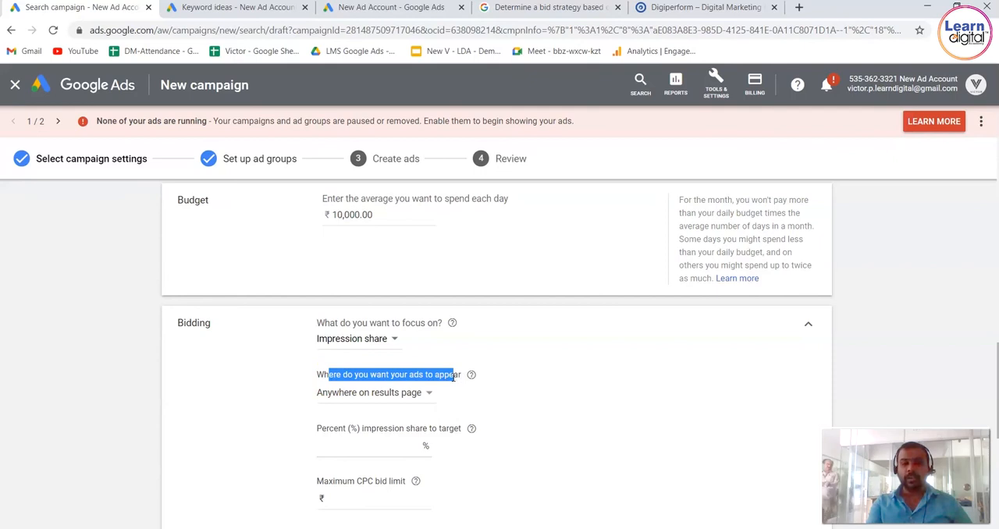
click(472, 377)
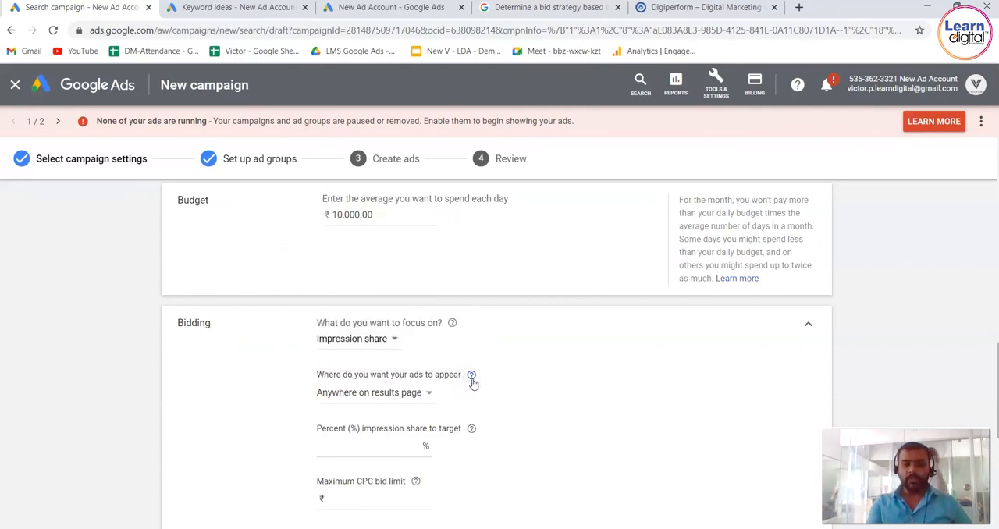
click(472, 378)
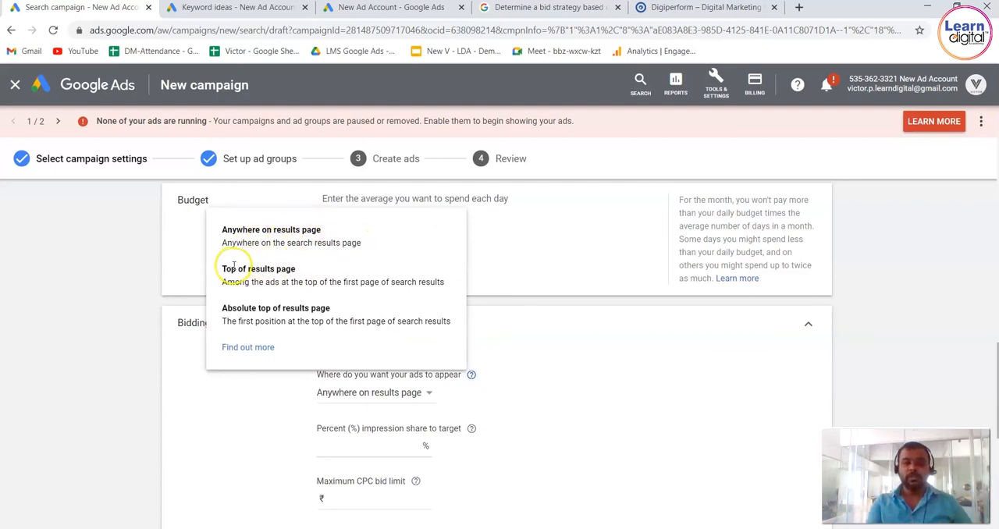
drag(248, 286, 435, 286)
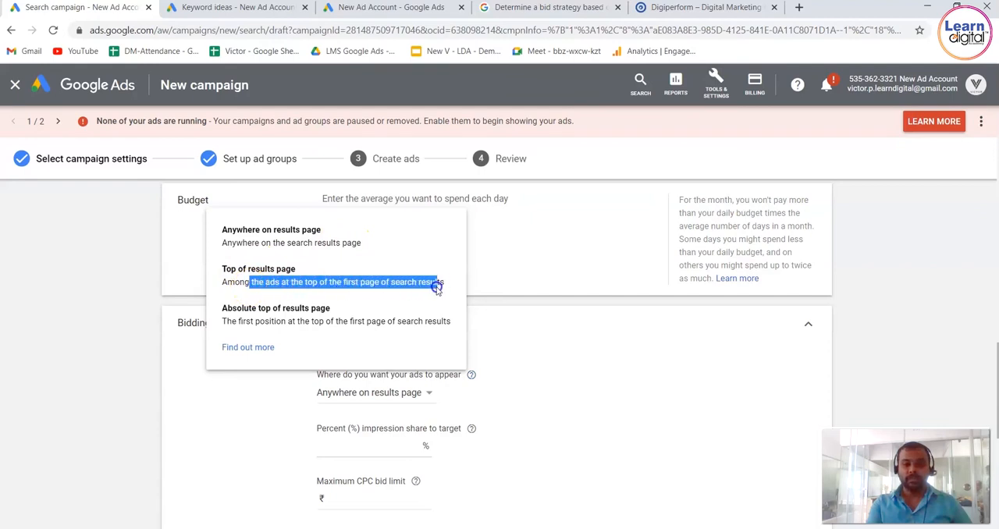
click(313, 306)
drag(258, 307, 356, 306)
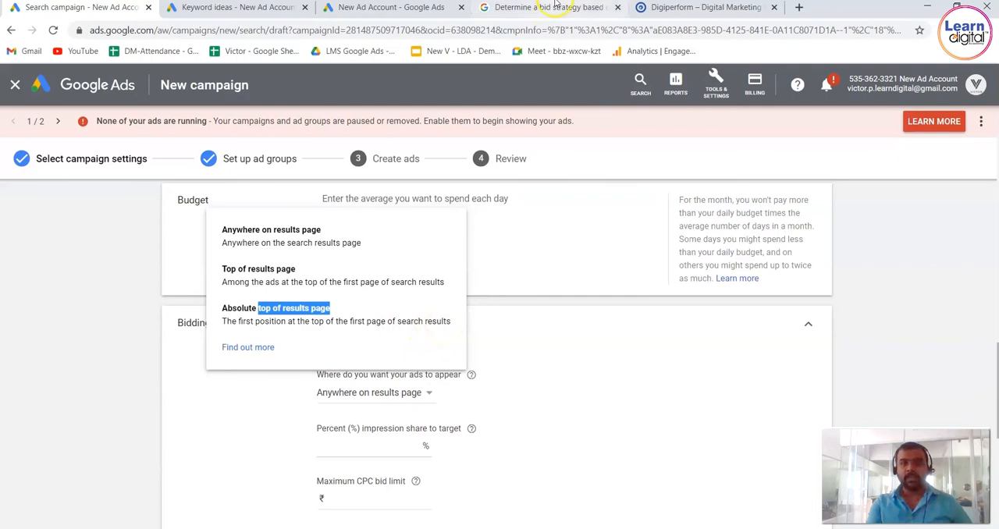
Return from the Digiperform page to the Google results for digital marketing training and examine ad positions on page 1 and page 8.
click(683, 7)
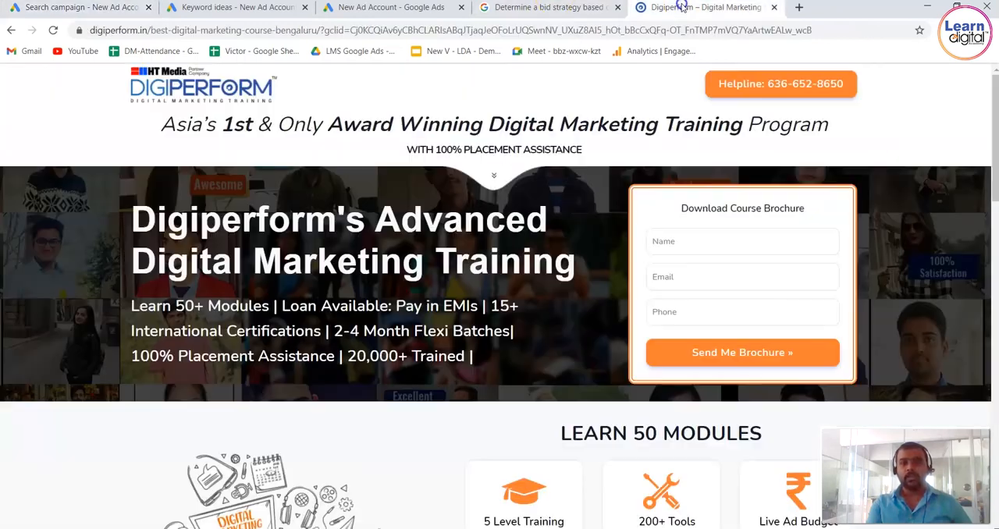
click(11, 30)
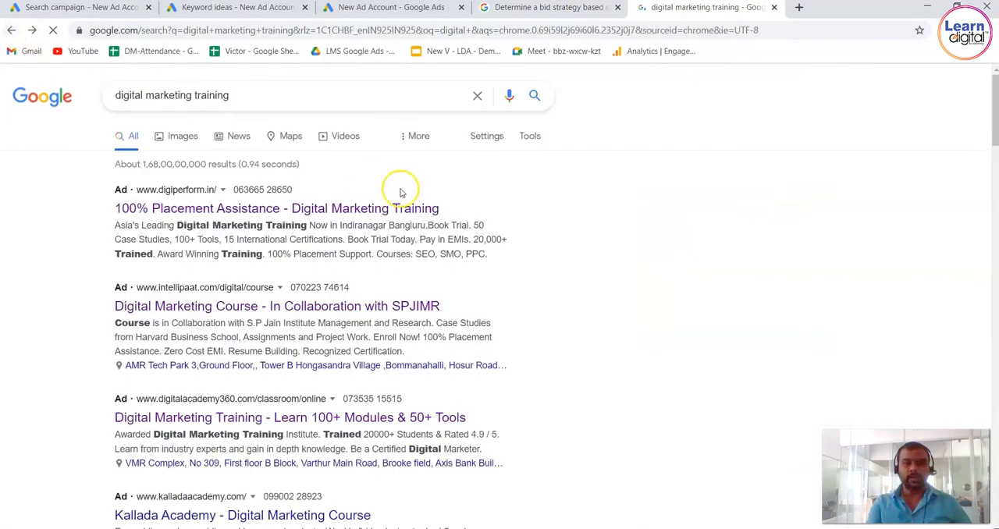
click(69, 8)
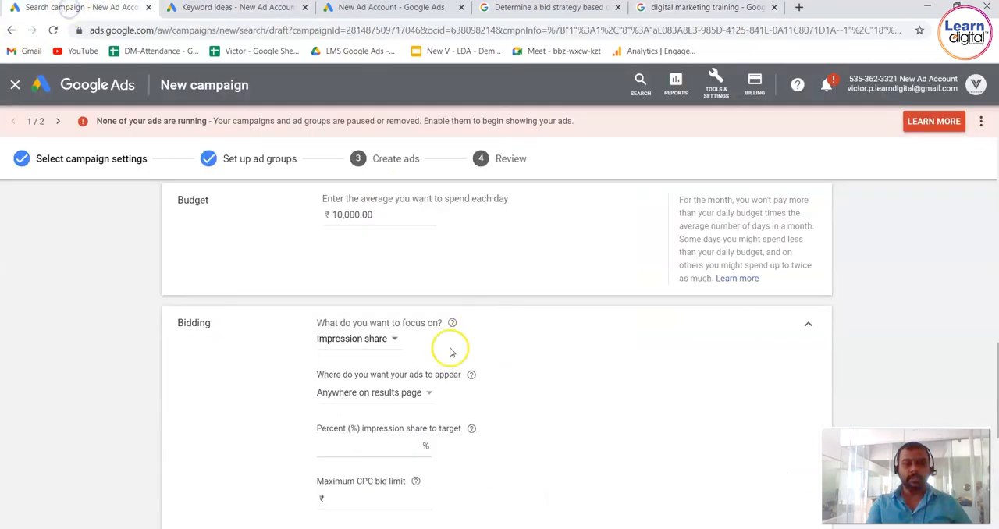
click(430, 394)
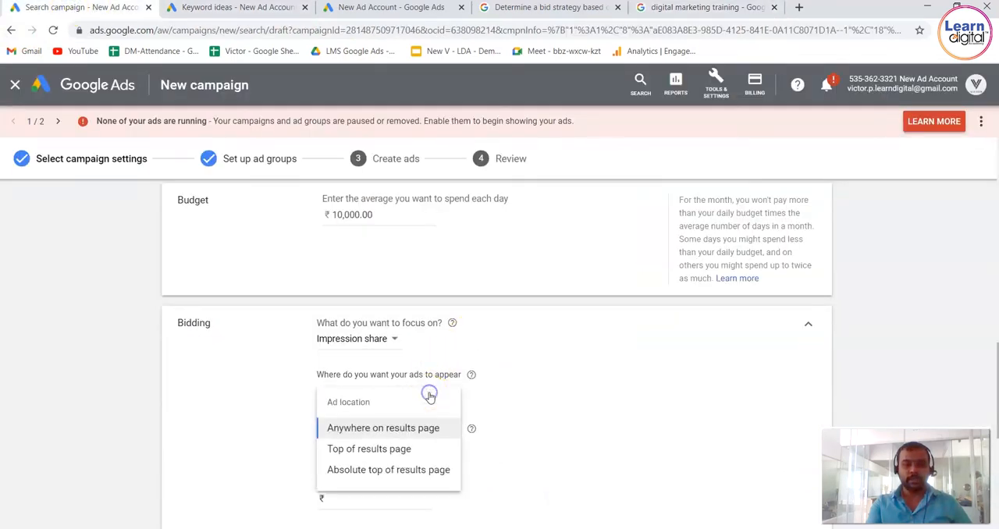
click(669, 8)
scroll(804, 183, down, 1)
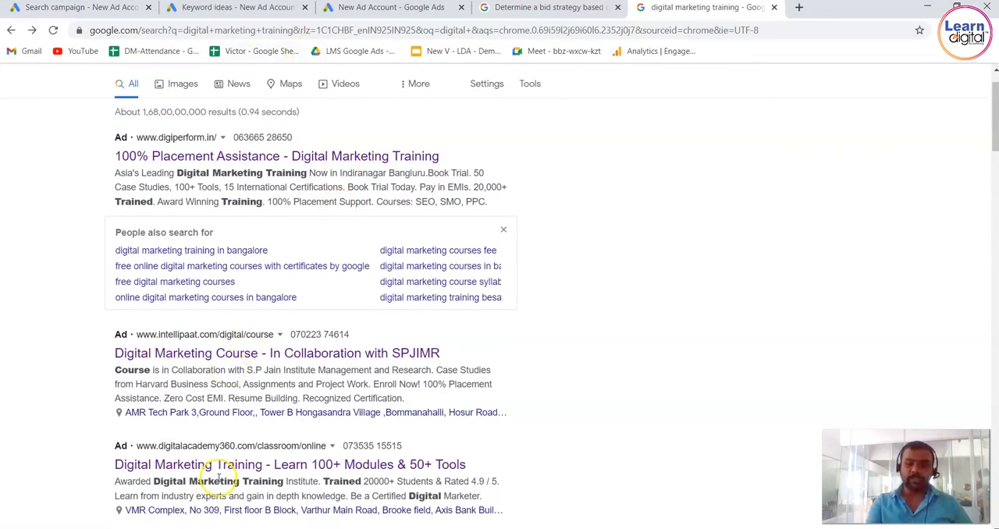
scroll(220, 478, down, 15)
scroll(219, 482, down, 15)
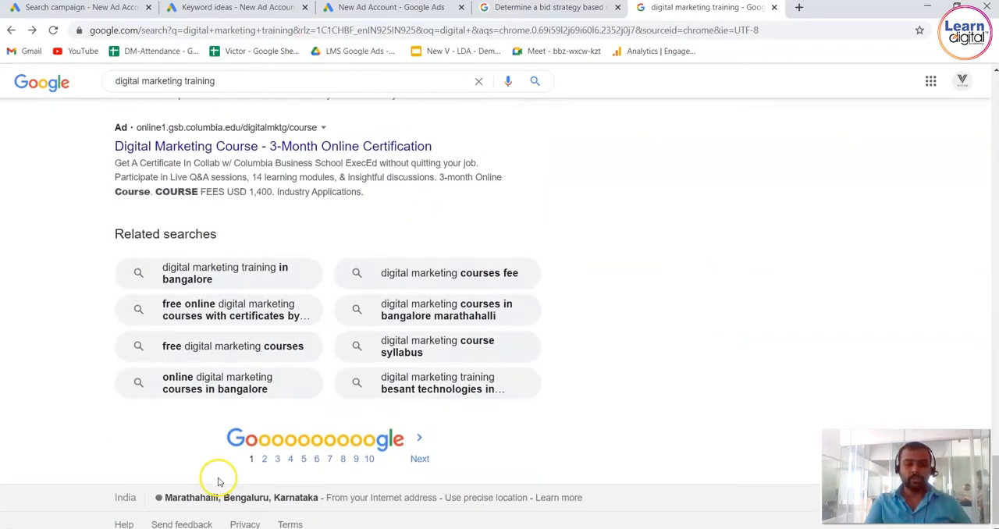
click(345, 457)
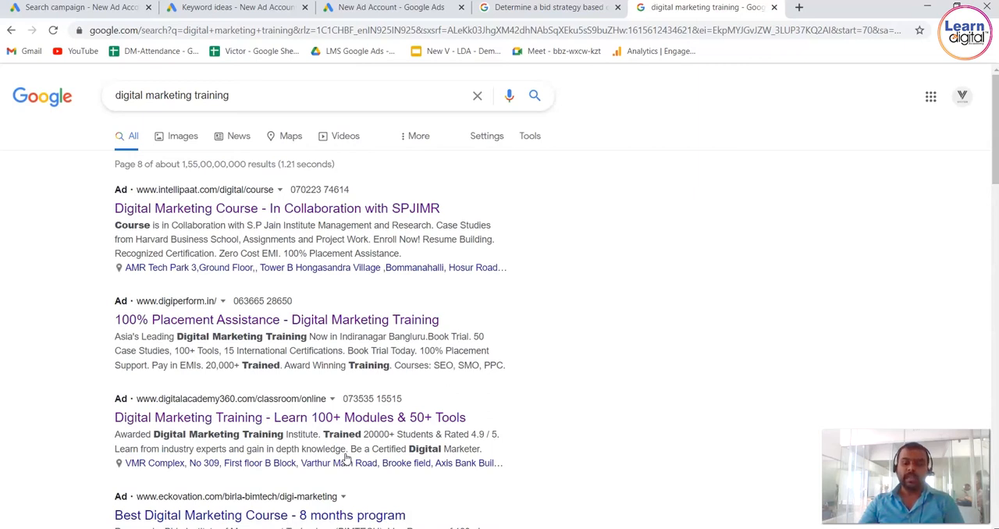
Back in the campaign's impression share bidding, try Top of results page as the ad location.
click(62, 7)
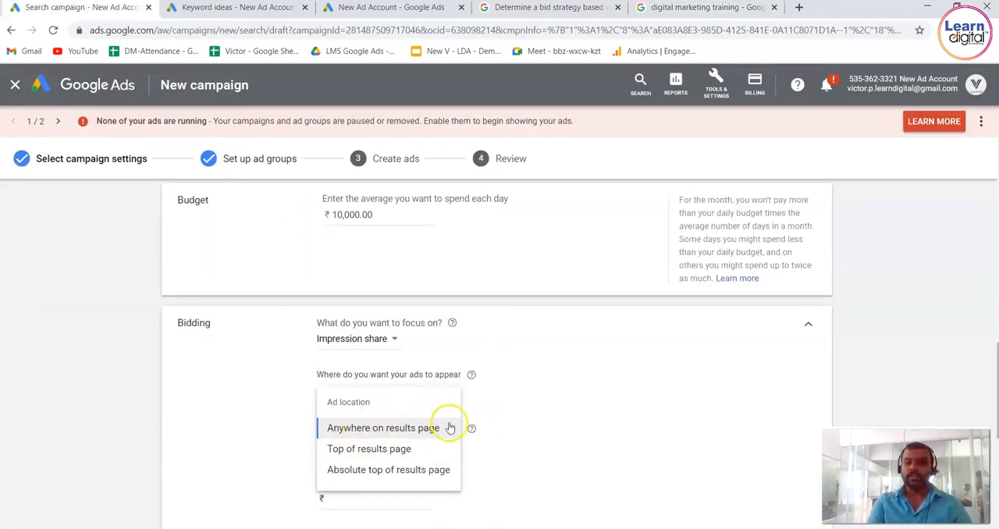
click(403, 451)
Examine the ads at the top of Google results pages 3 and 1 for digital marketing training.
click(678, 5)
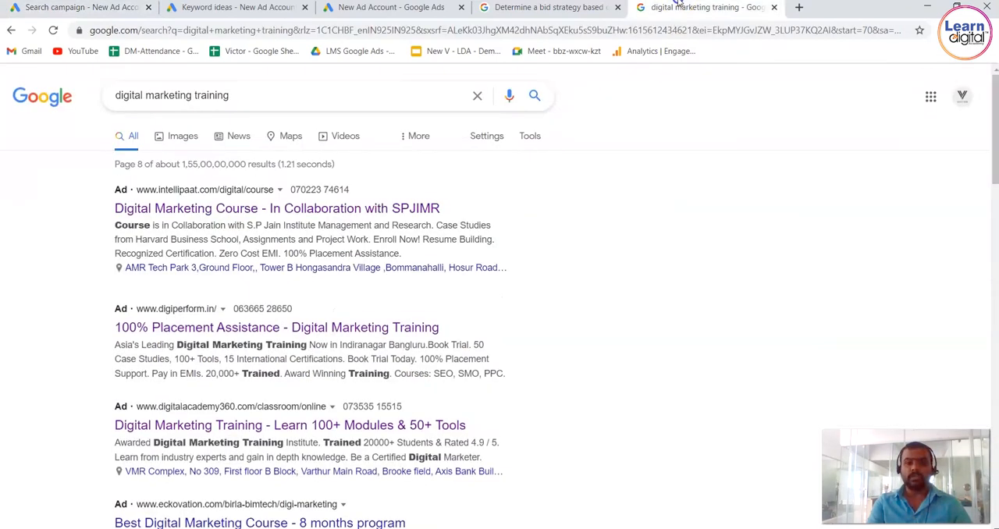
drag(994, 171, 992, 525)
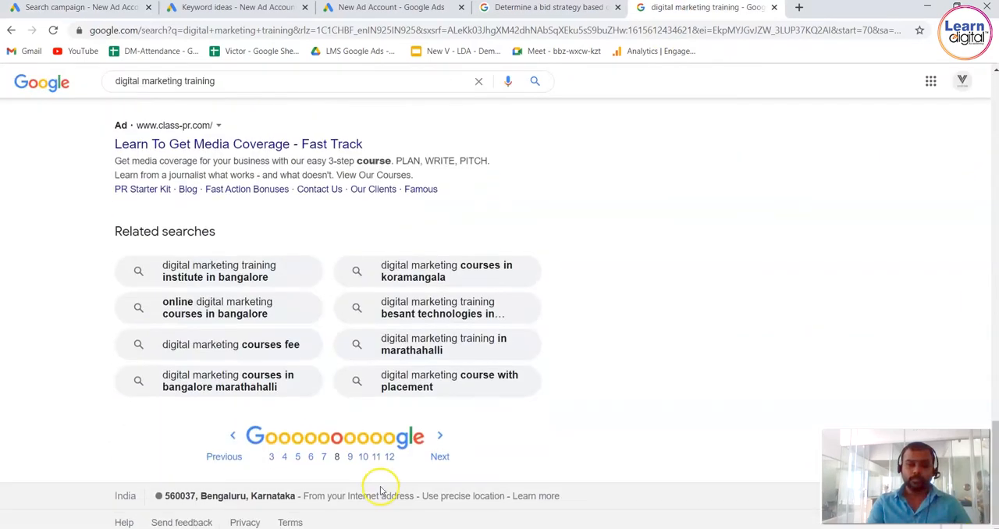
click(270, 455)
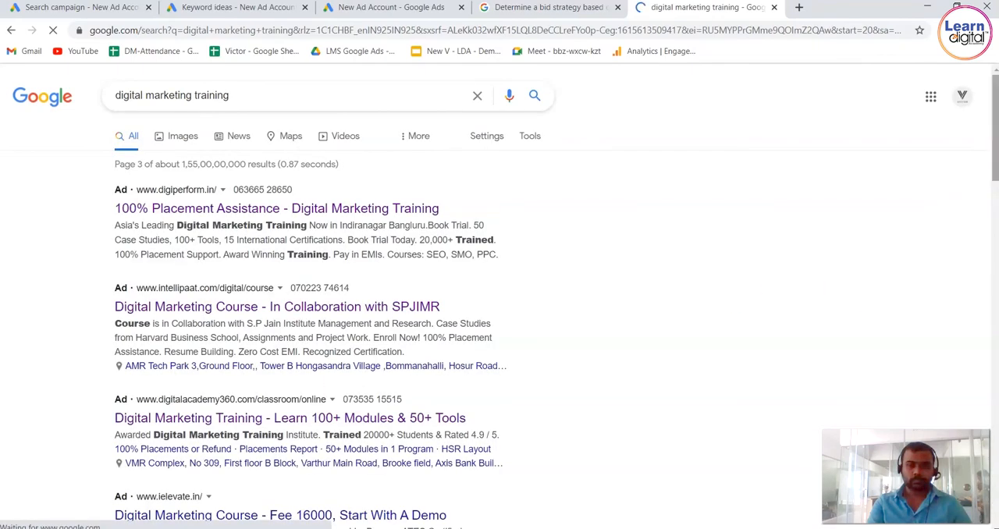
drag(996, 162, 994, 521)
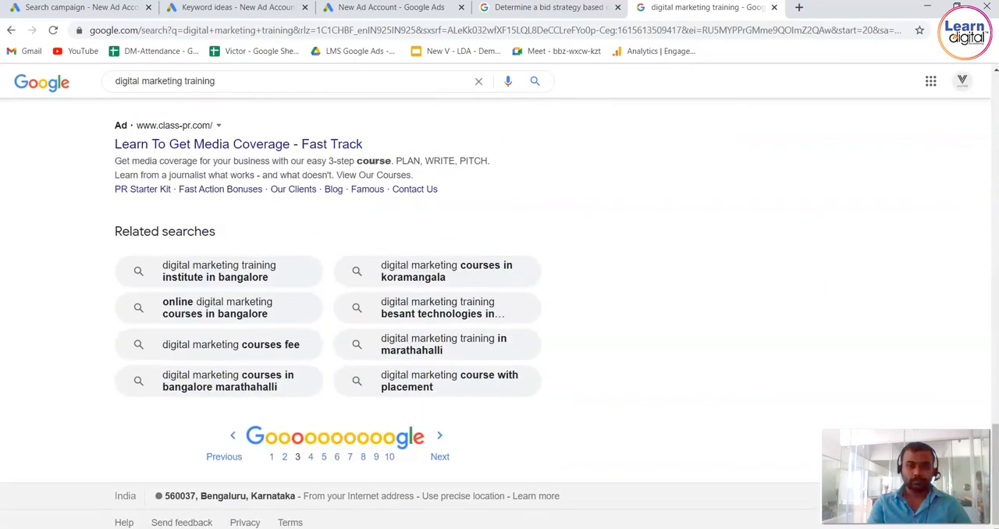
click(272, 457)
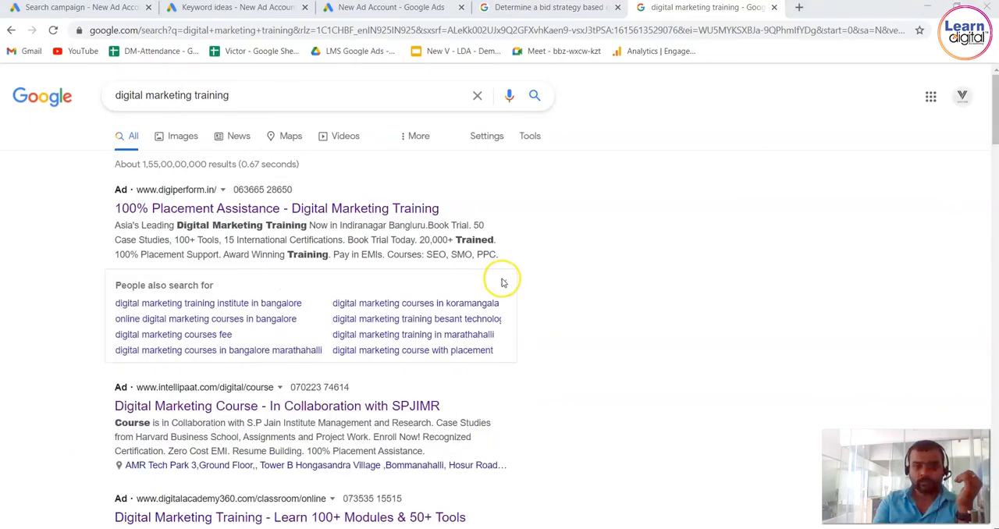
drag(6, 267, 569, 458)
click(70, 190)
click(707, 339)
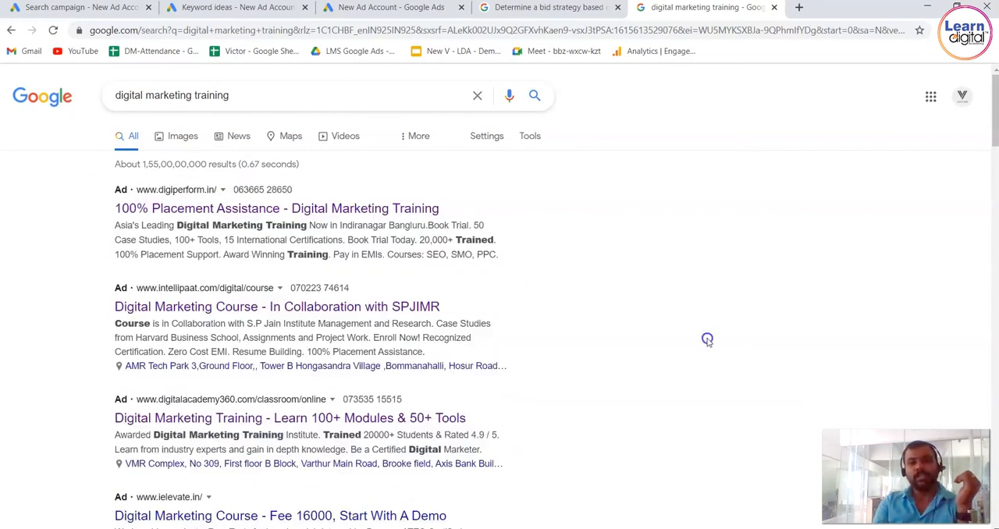
Back in the campaign's bidding settings, set the ad location to Absolute top of results page.
click(109, 7)
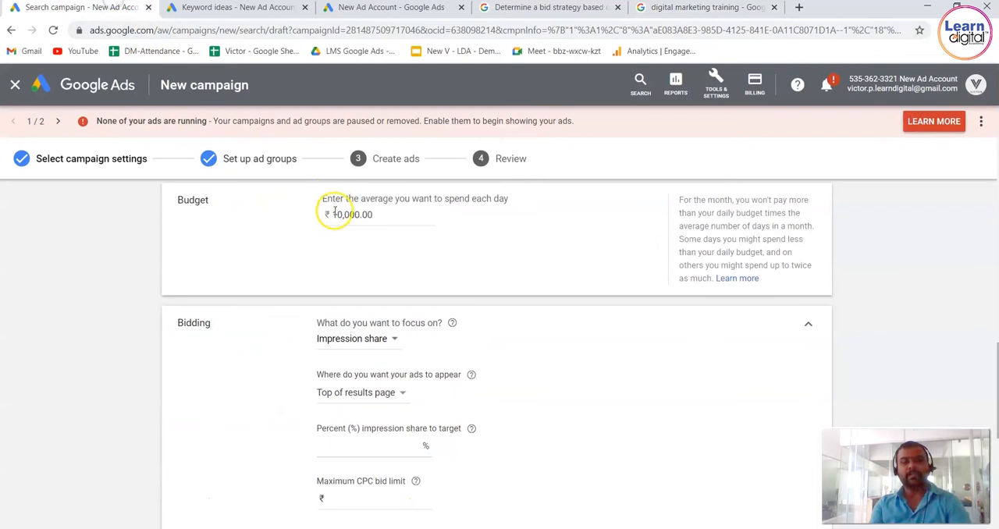
click(403, 395)
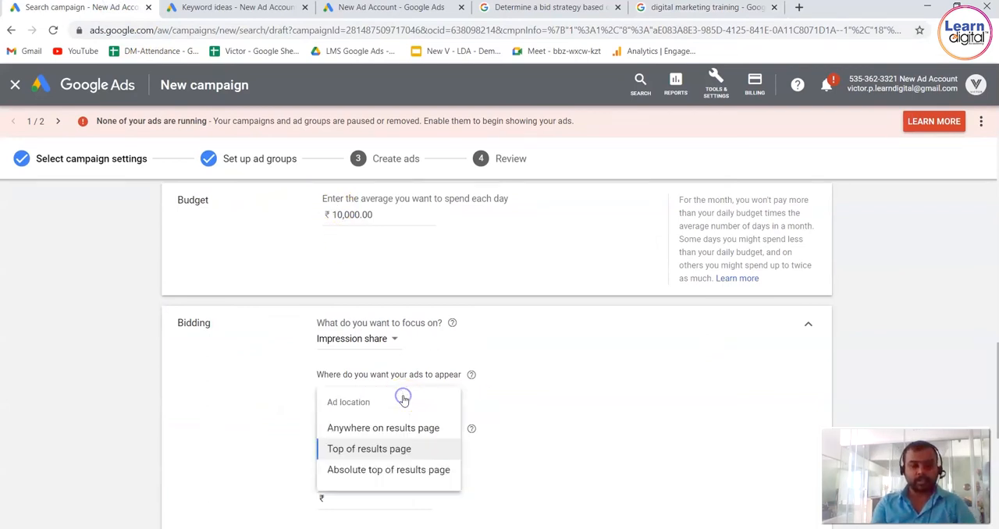
click(397, 471)
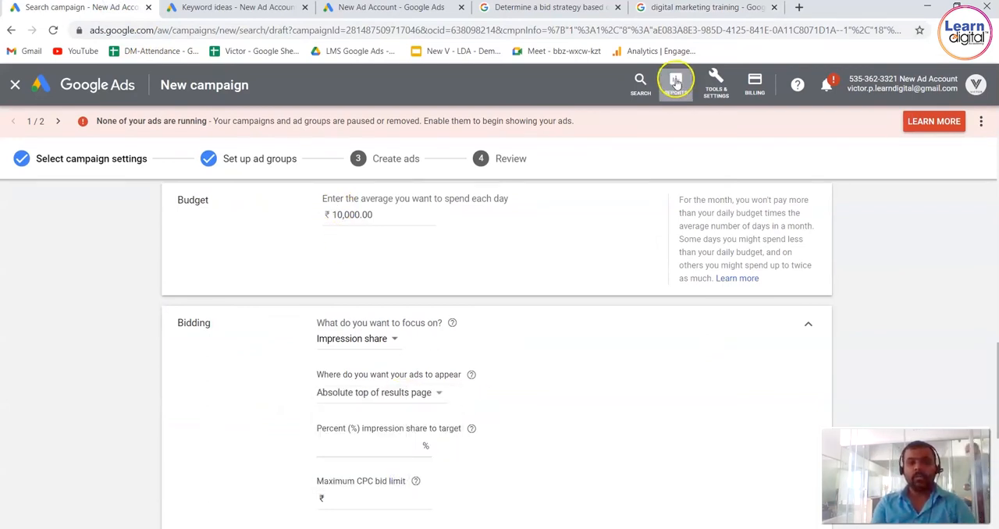
Examine the first ad in the Google results as an absolute top example, and return to the campaign settings.
click(707, 8)
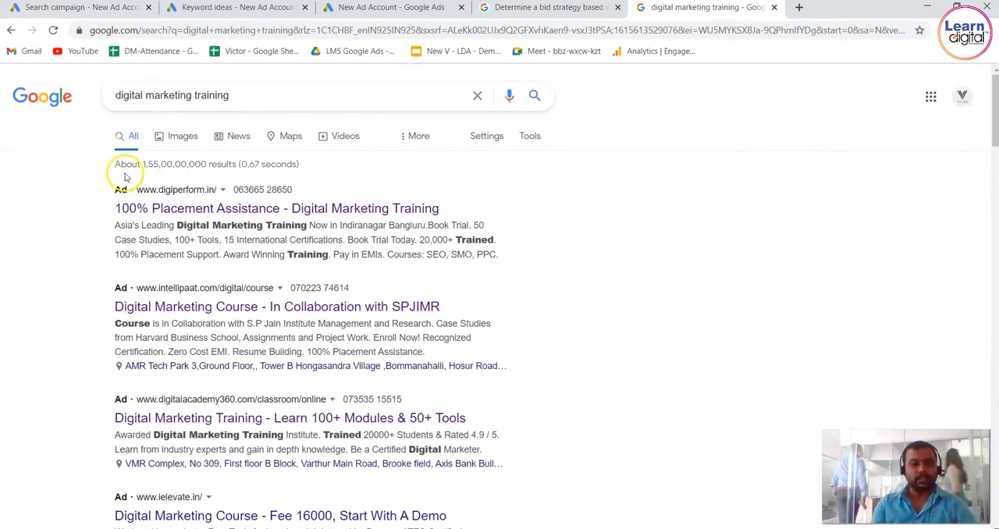
drag(119, 190, 522, 260)
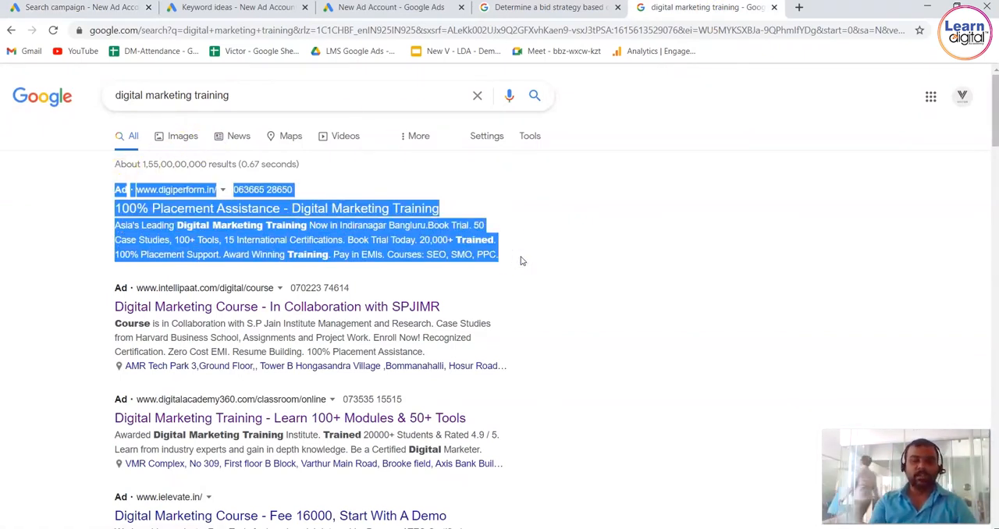
click(87, 7)
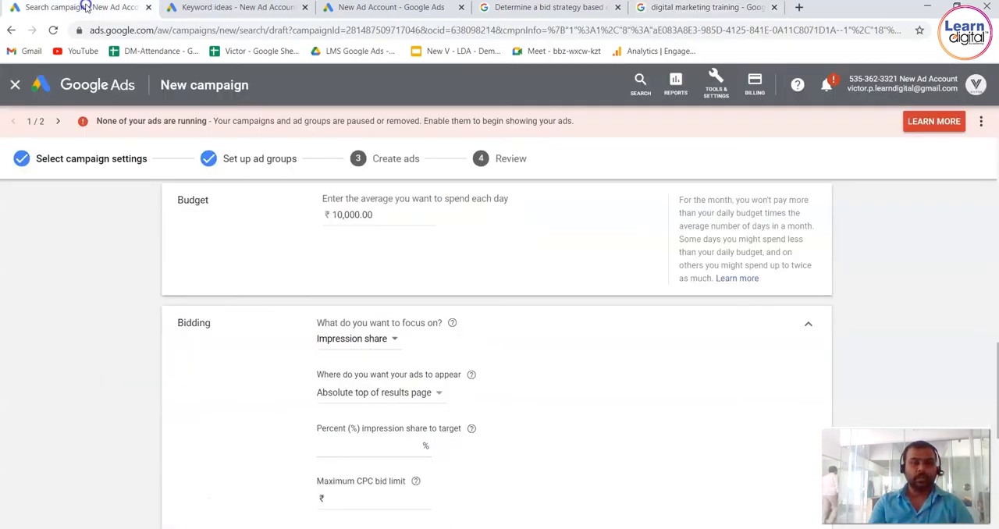
Set the percent impression share to target to 100% for the absolute top of results page.
click(68, 339)
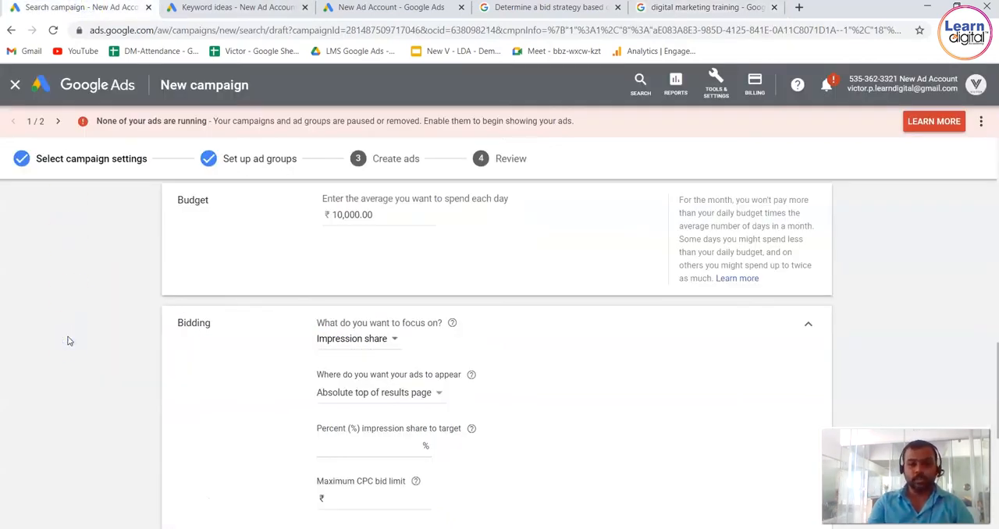
scroll(68, 341, down, 1)
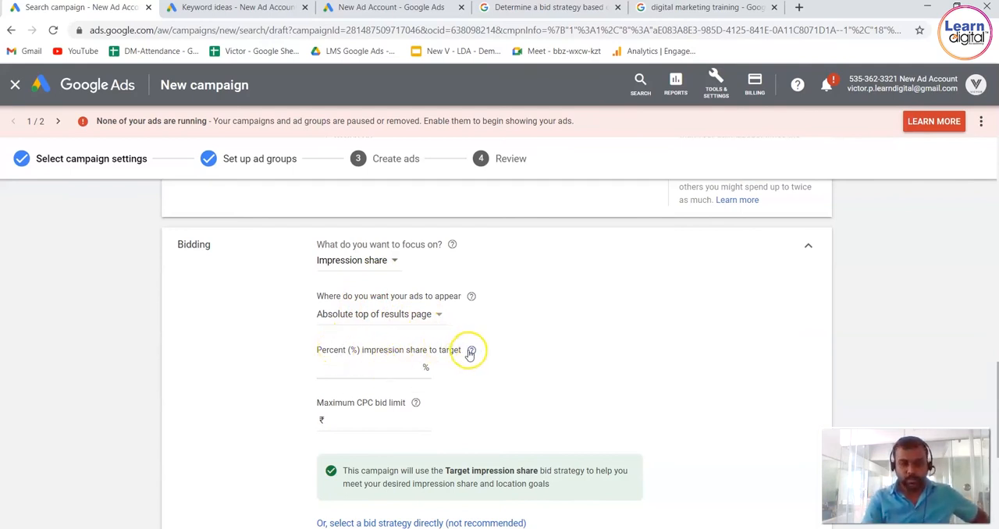
click(380, 371)
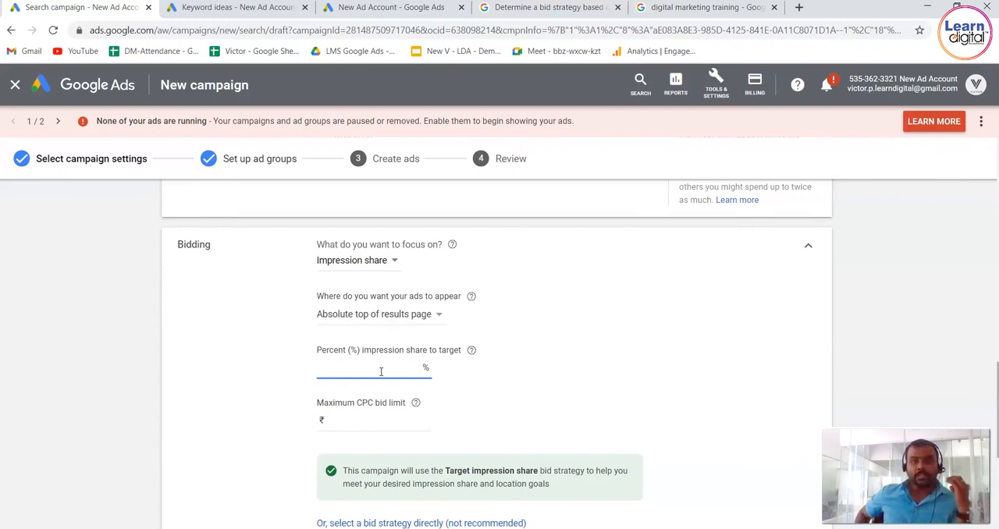
text(0)
key(BackSpace)
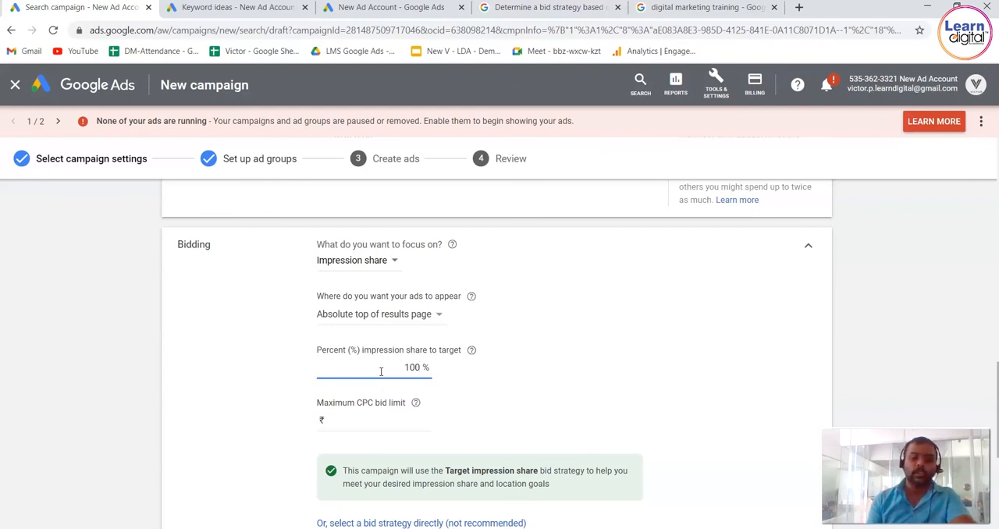
Check the top of page bids in the keyword plan and set the campaign's maximum CPC bid limit to ₹130.
click(386, 415)
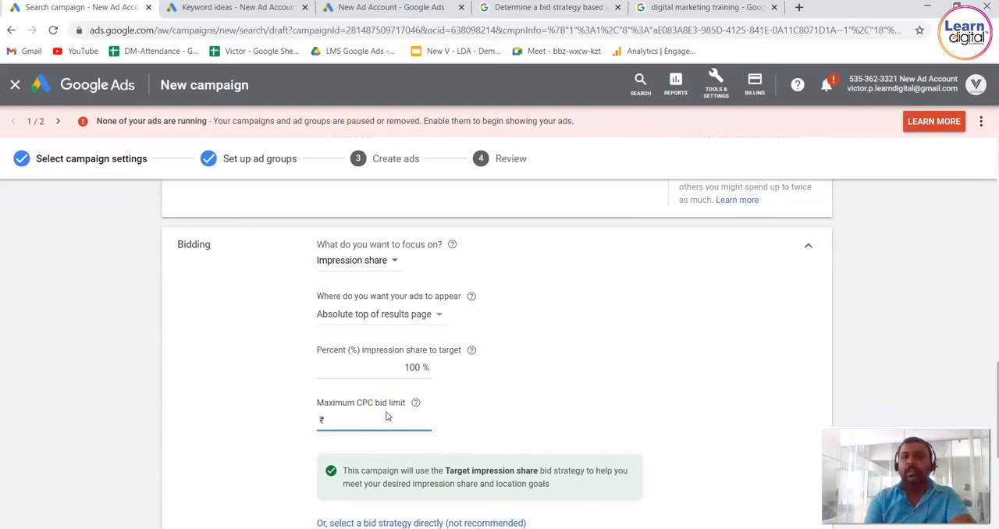
click(283, 10)
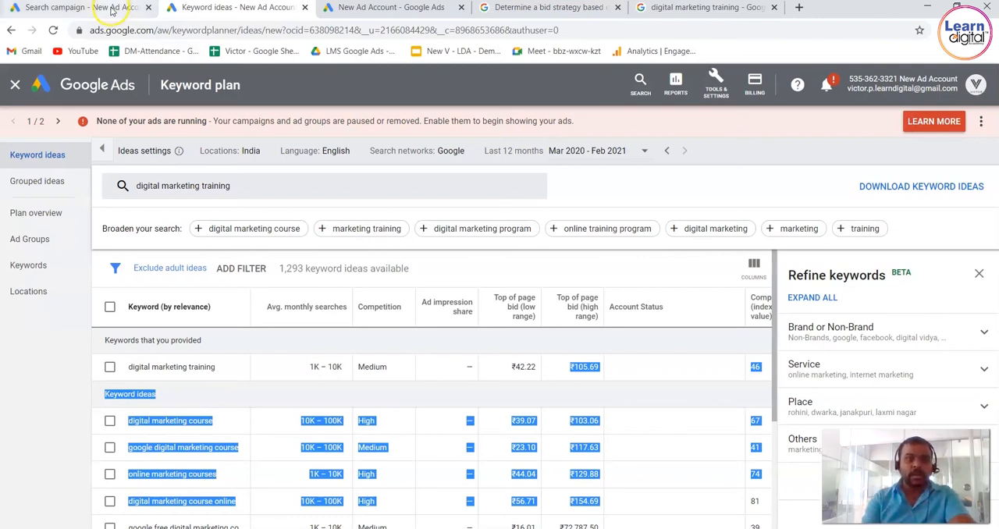
click(102, 8)
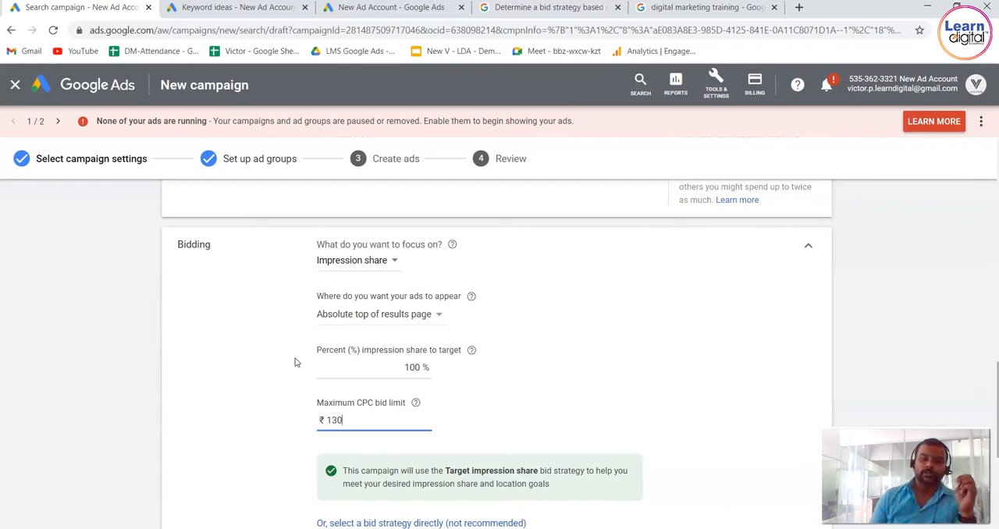
Save the campaign settings with the impression share bidding and continue to the ad group setup.
click(244, 405)
scroll(244, 405, down, 2)
scroll(243, 407, up, 1)
scroll(243, 408, down, 3)
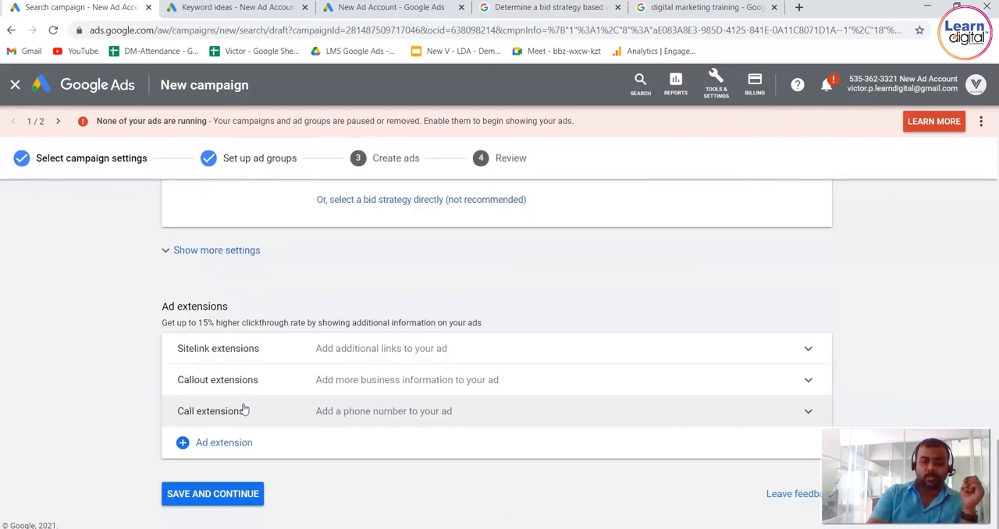
click(250, 492)
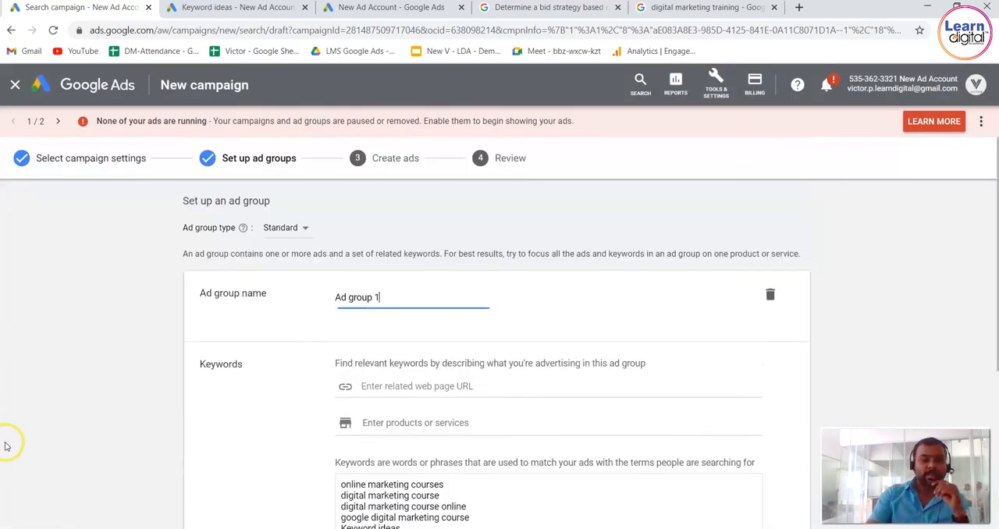
Look through the ad group's setup and keyword list, and return to the campaign settings.
click(55, 437)
scroll(55, 439, down, 1)
scroll(56, 441, down, 3)
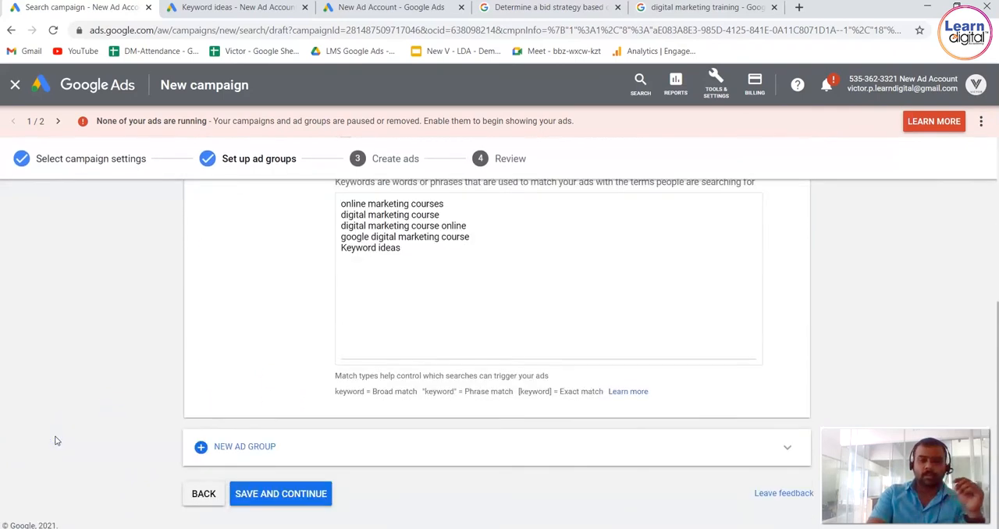
click(203, 495)
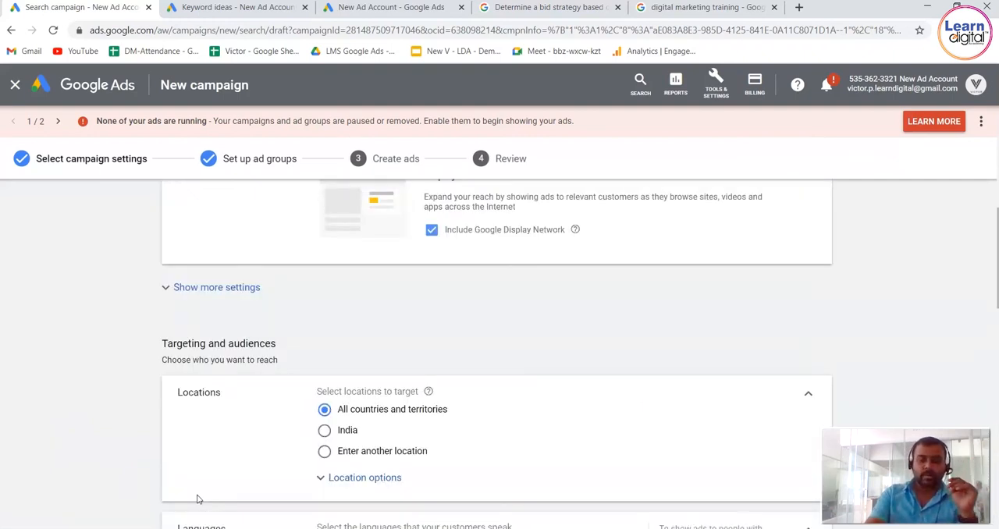
Reopen the campaign's Target impression share bid strategy for changing.
scroll(119, 460, down, 2)
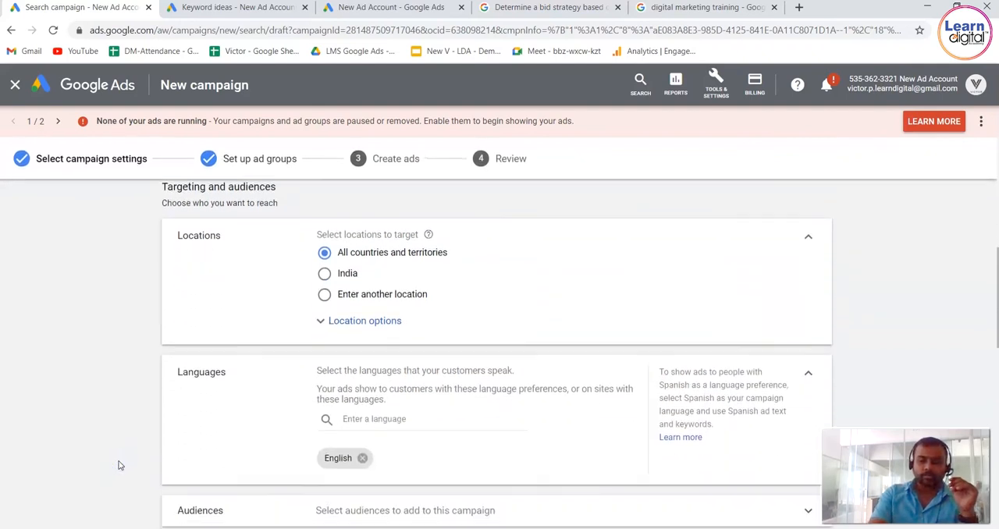
scroll(119, 466, down, 3)
scroll(119, 466, down, 3)
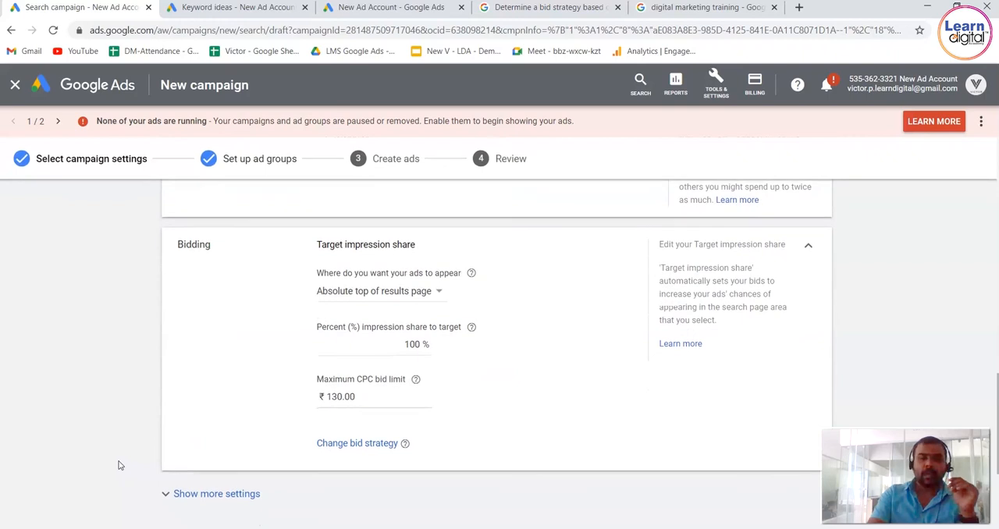
click(379, 446)
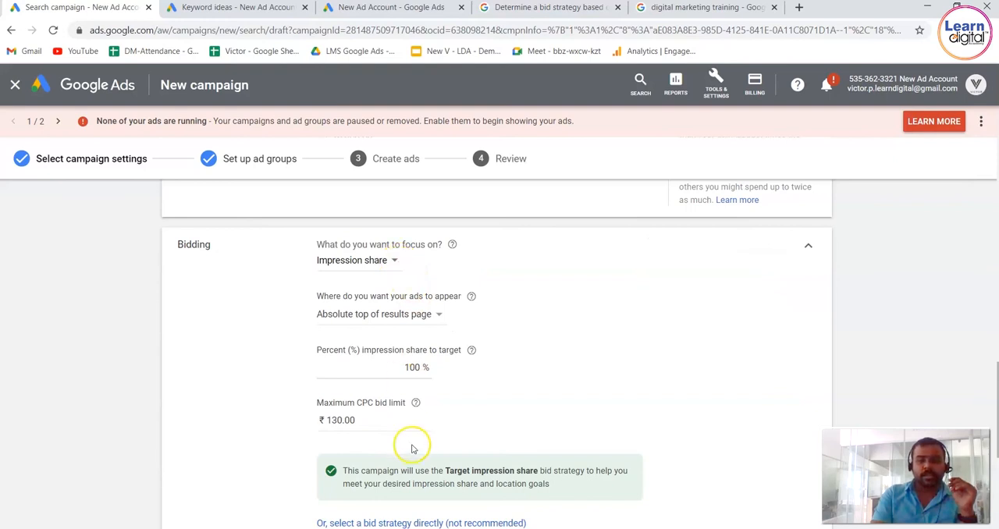
Review the available bidding focus options, keeping Impression share selected.
scroll(174, 465, down, 1)
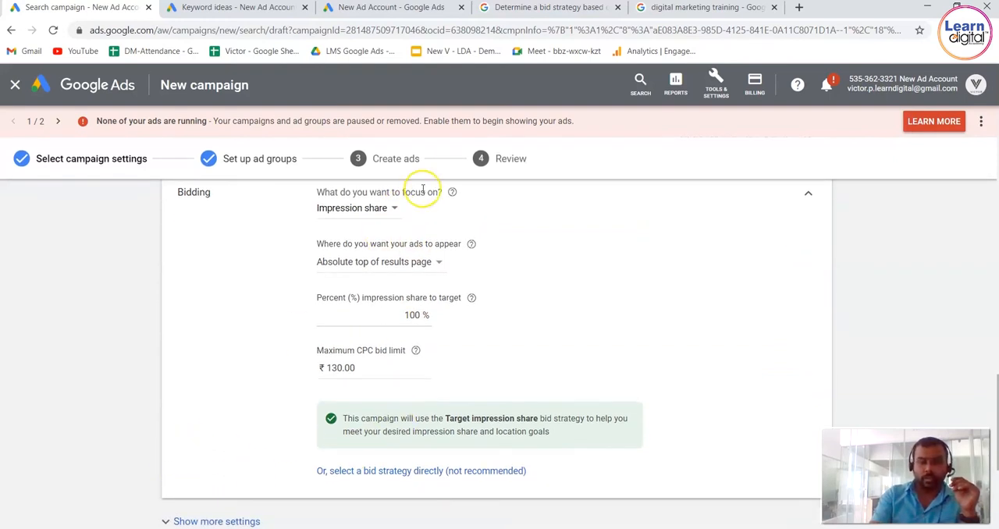
click(396, 211)
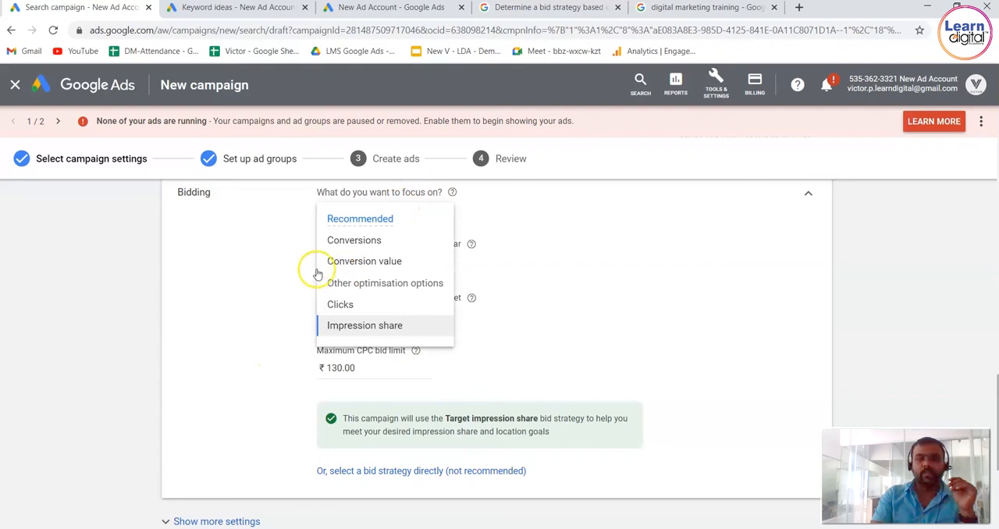
mouse_move(349, 249)
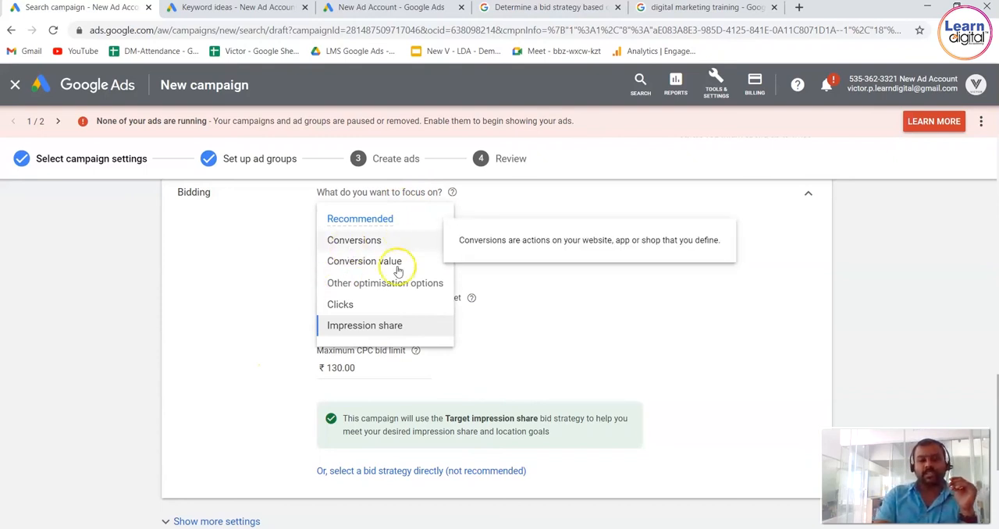
click(226, 386)
scroll(225, 390, down, 1)
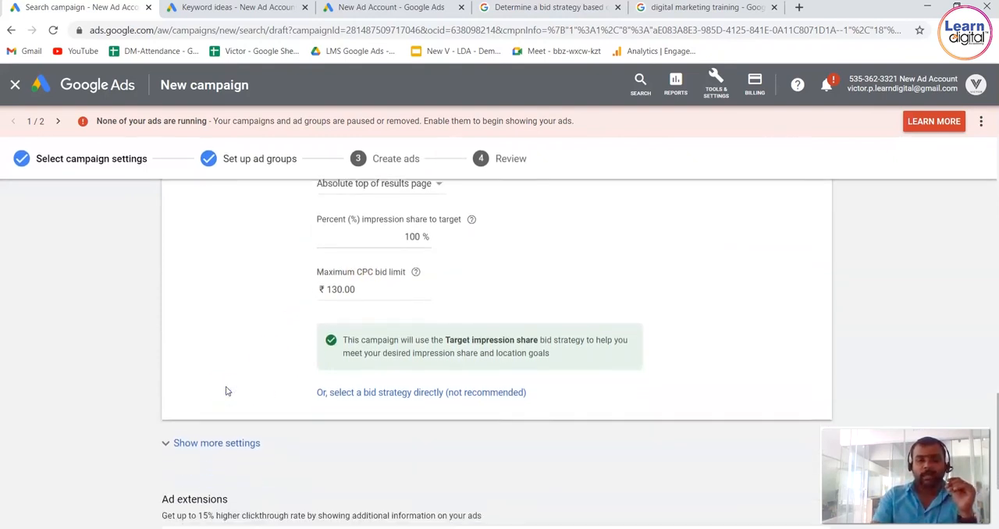
Switch to selecting a bid strategy directly, review the automated strategies, and choose Manual CPC.
click(349, 393)
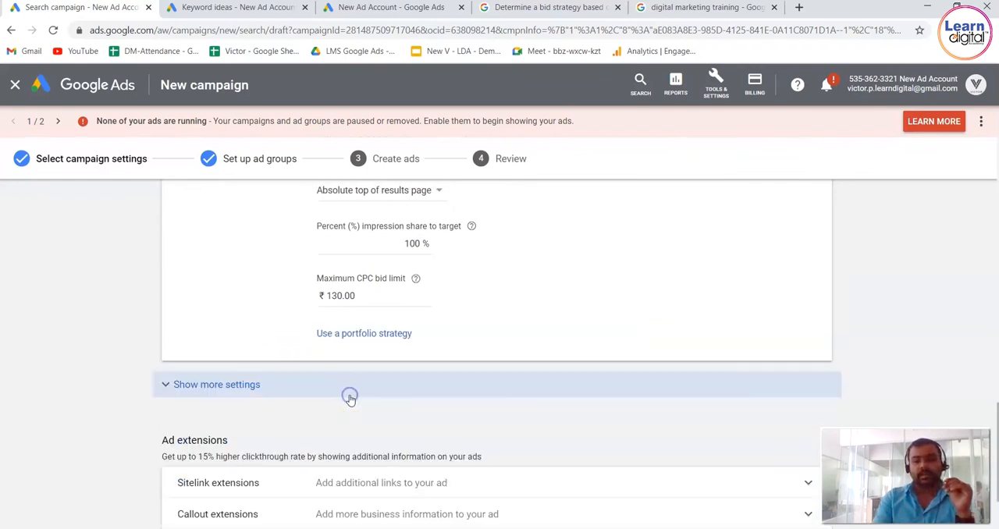
scroll(262, 282, up, 2)
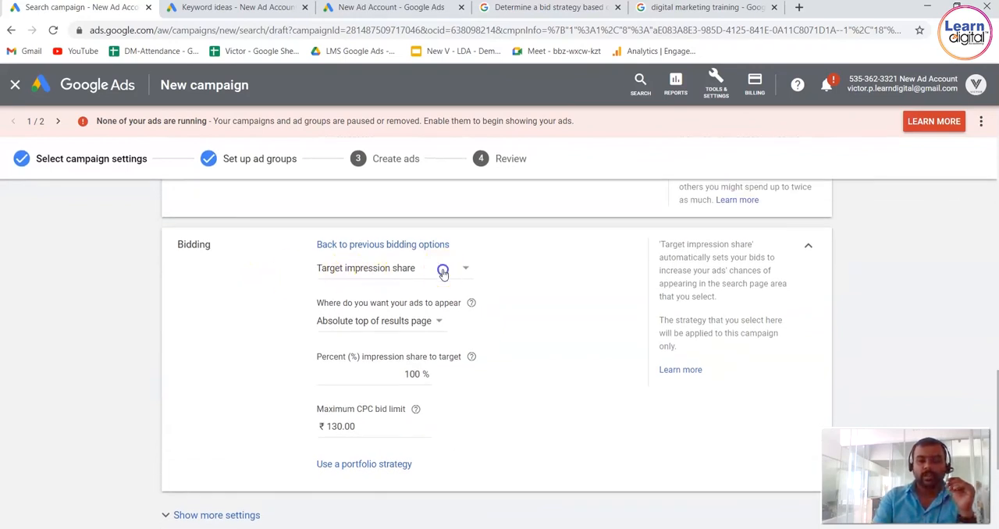
click(443, 270)
mouse_move(388, 304)
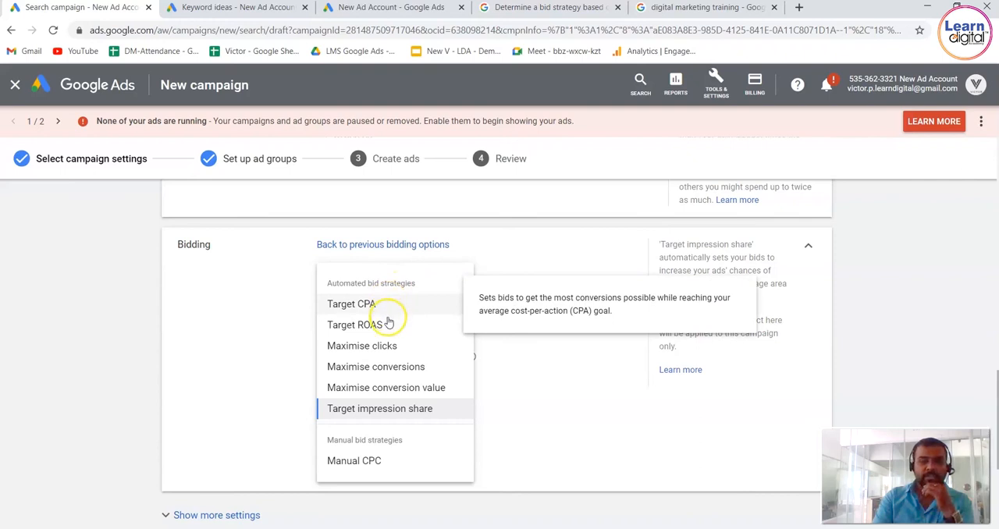
mouse_move(389, 324)
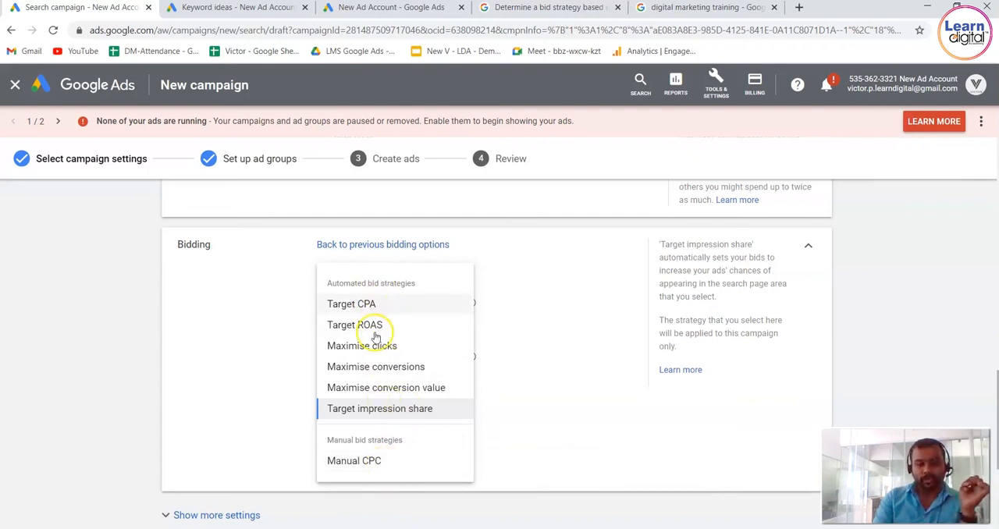
click(371, 463)
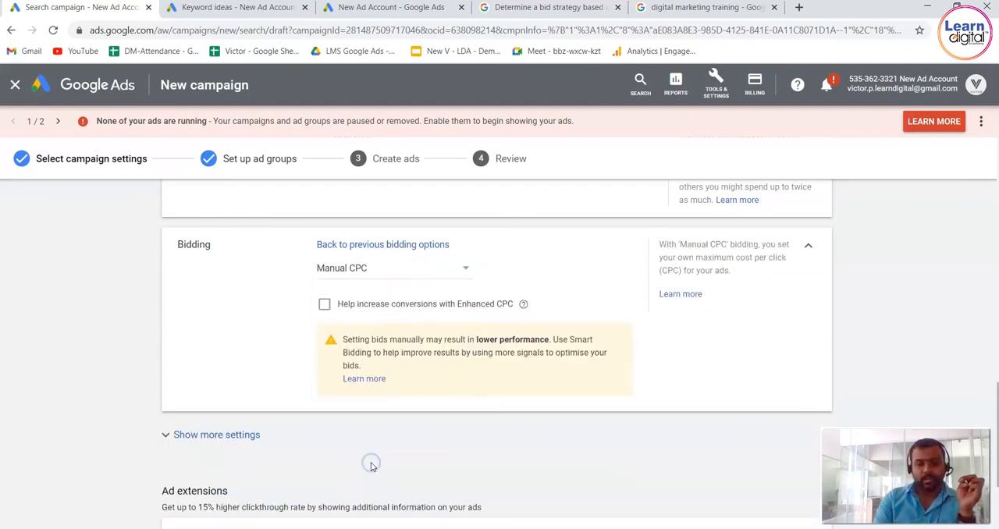
Enable Enhanced CPC optimised for conversions, and save the campaign settings to continue to the ad group setup.
click(326, 306)
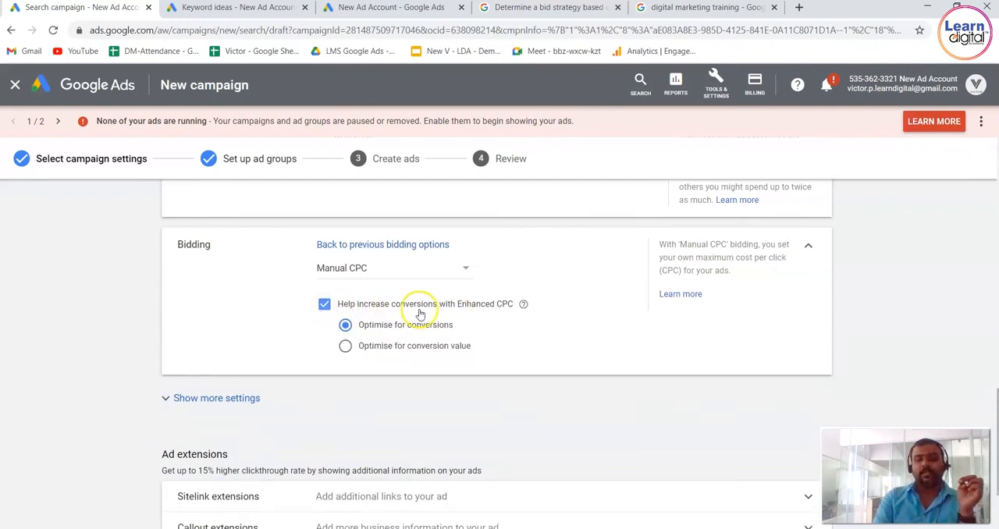
click(524, 305)
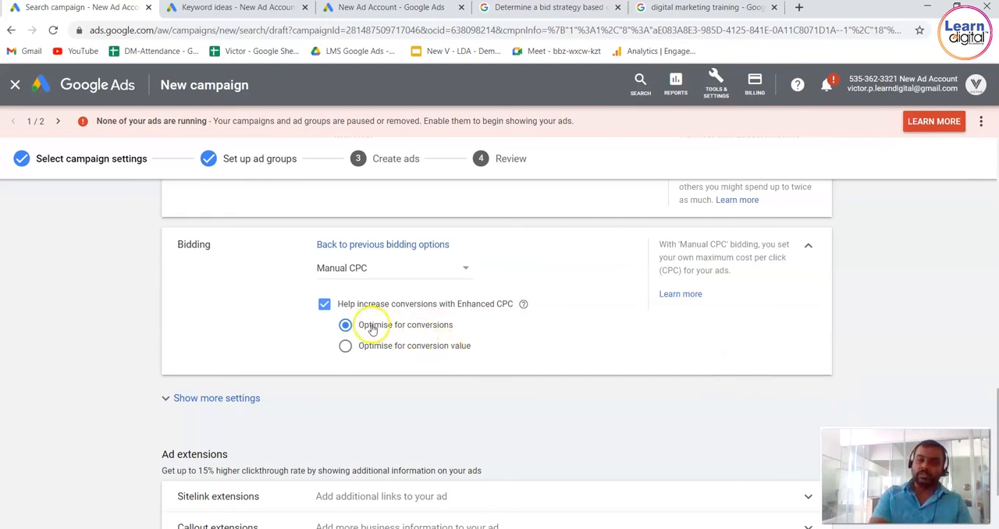
scroll(123, 380, down, 1)
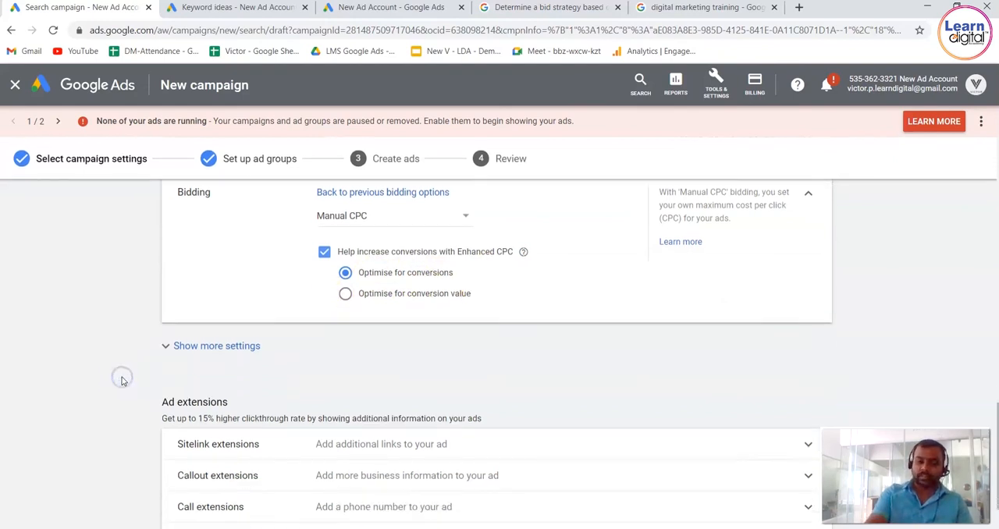
scroll(122, 380, down, 2)
click(230, 495)
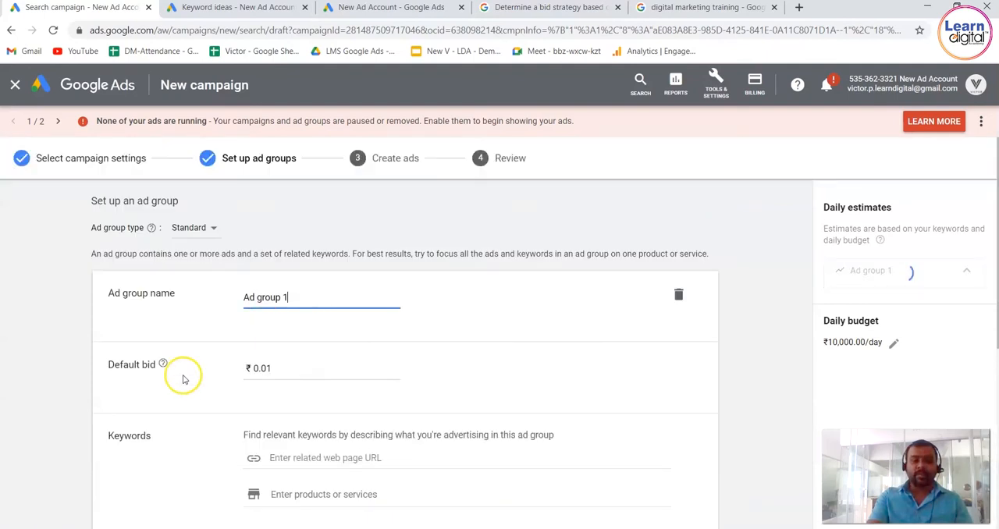
Try a default bid of ₹10 for Ad group 1, raise it to ₹1000, and view the explanation of the default bid.
click(286, 367)
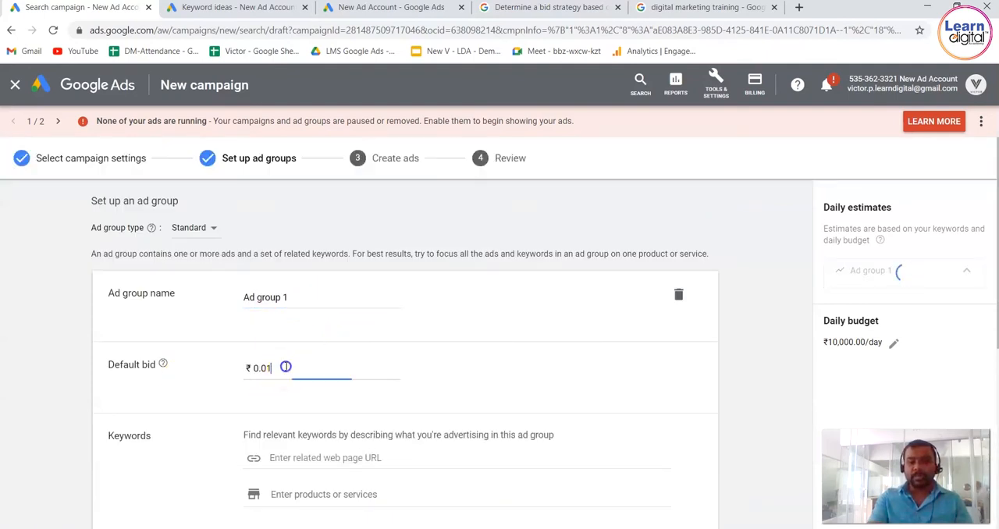
double_click(286, 367)
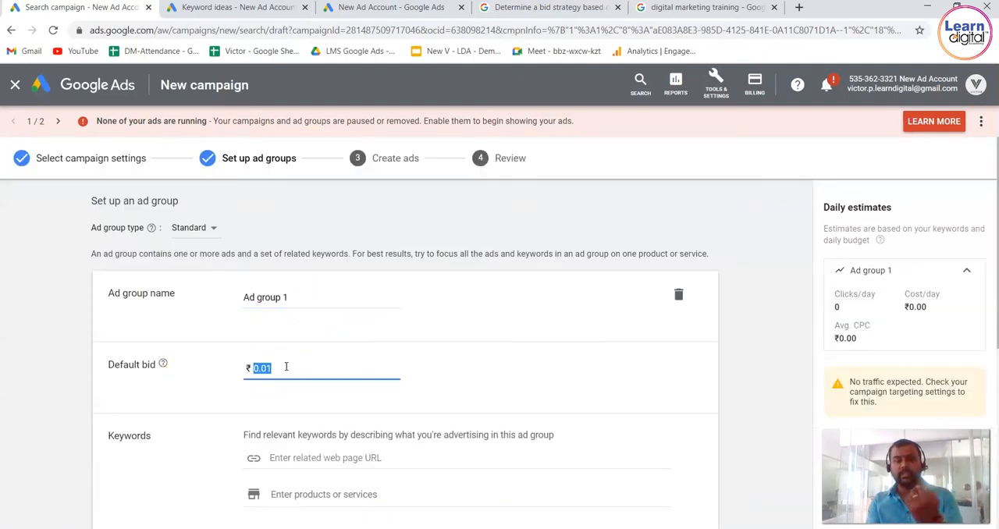
text(10)
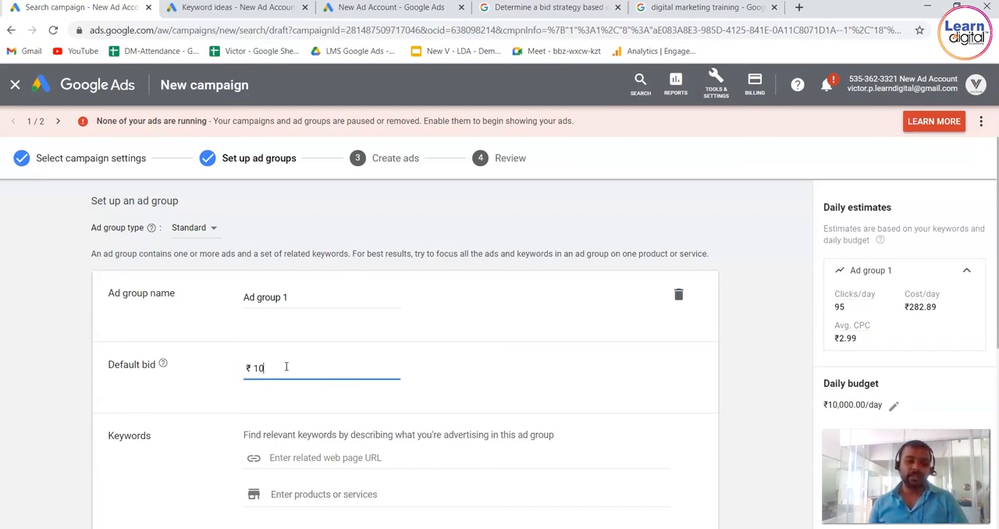
text(00)
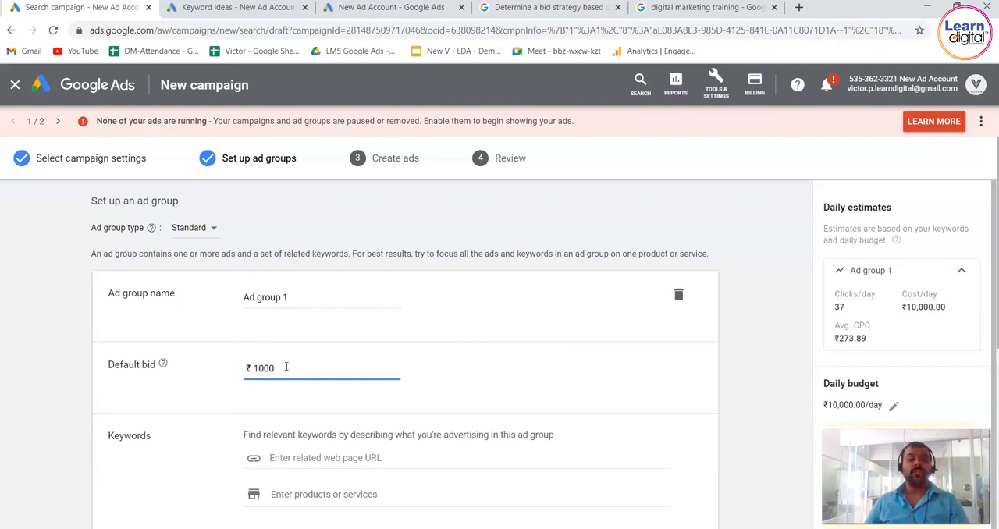
mouse_move(162, 365)
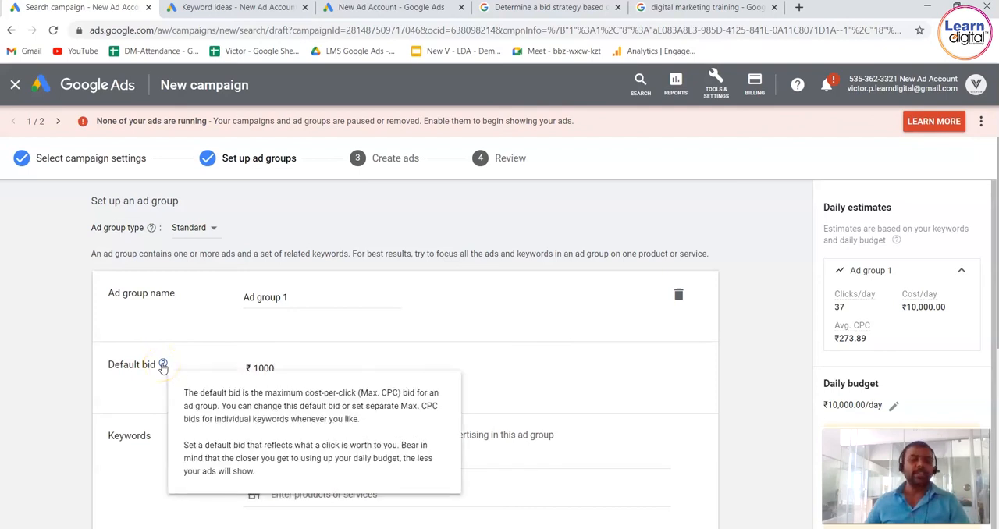
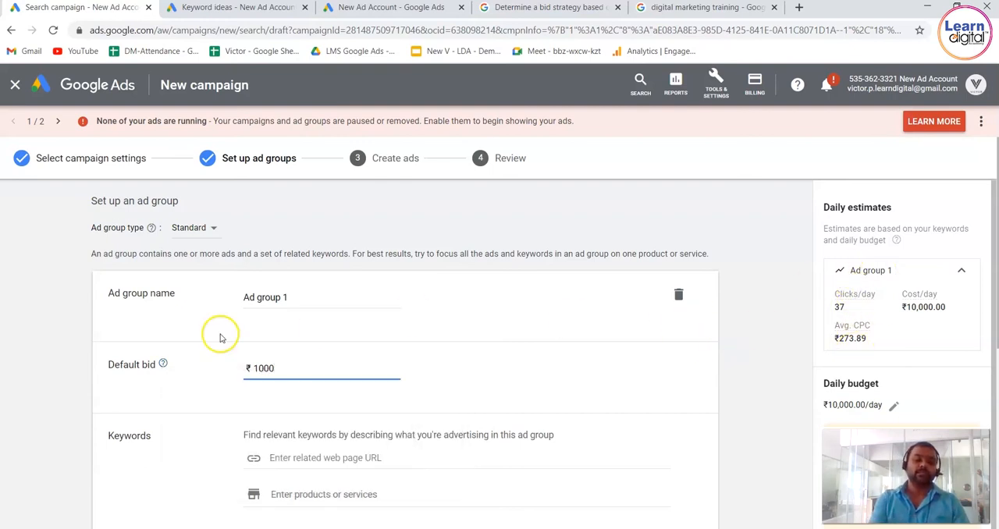
Try default bids of ₹400 and ₹125 for Ad group 1, and settle on ₹100.
key(BackSpace)
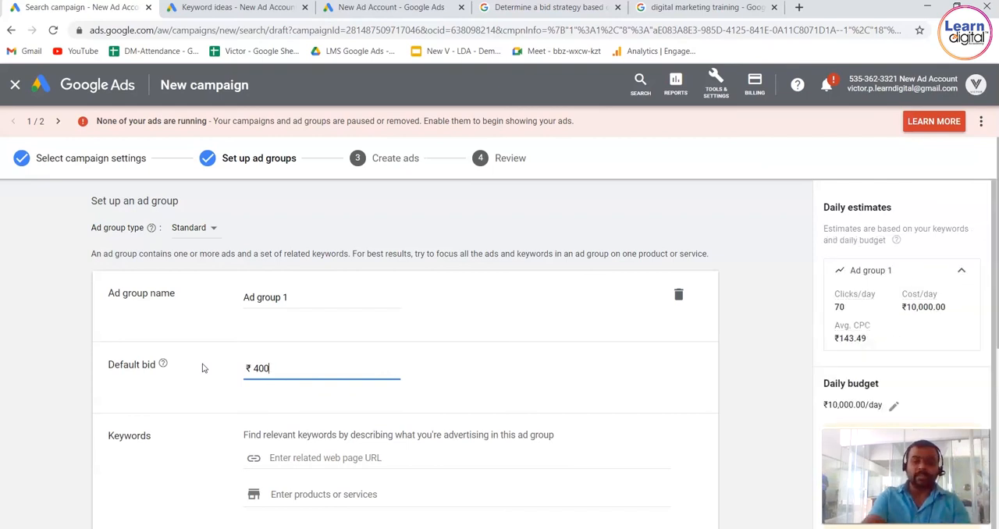
key(BackSpace)
key(BackSpace)
key(BackSpace)
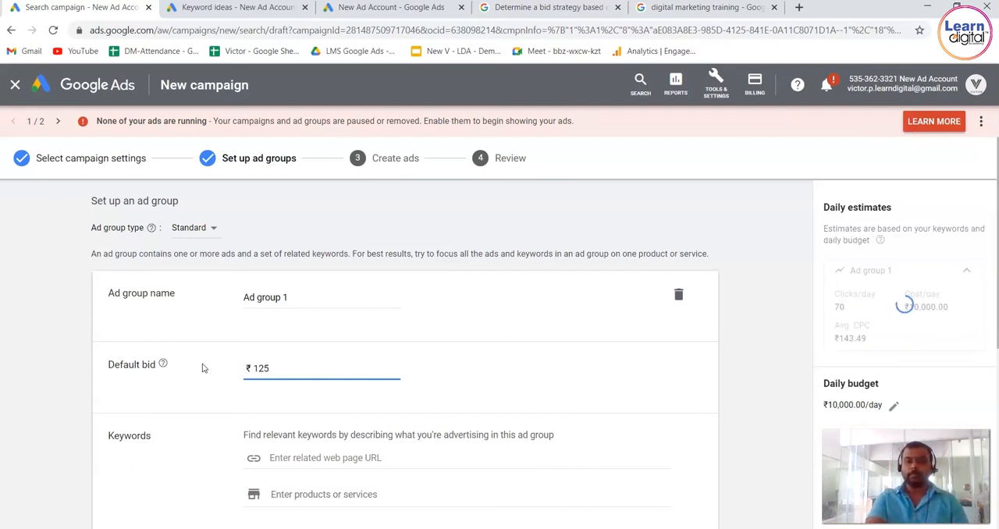
key(BackSpace)
key(BackSpace)
text(00)
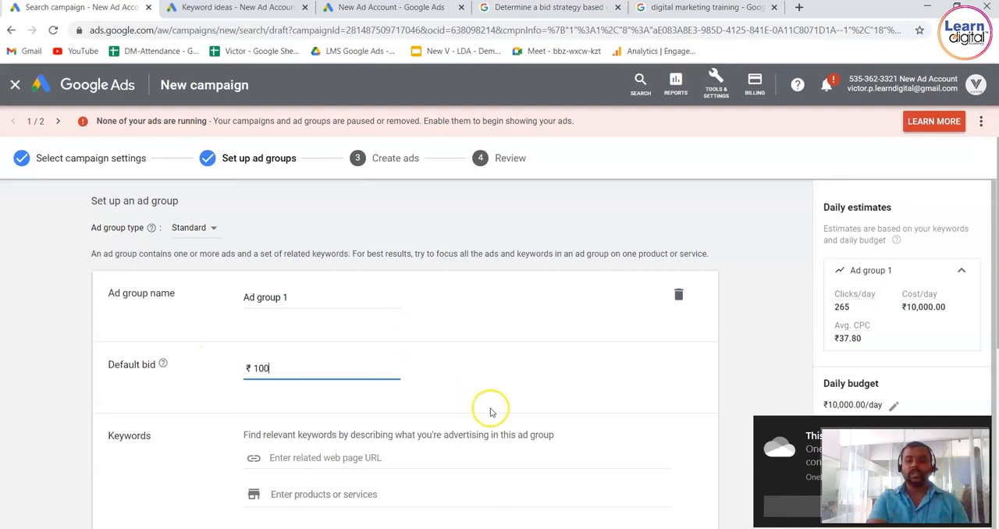
click(762, 331)
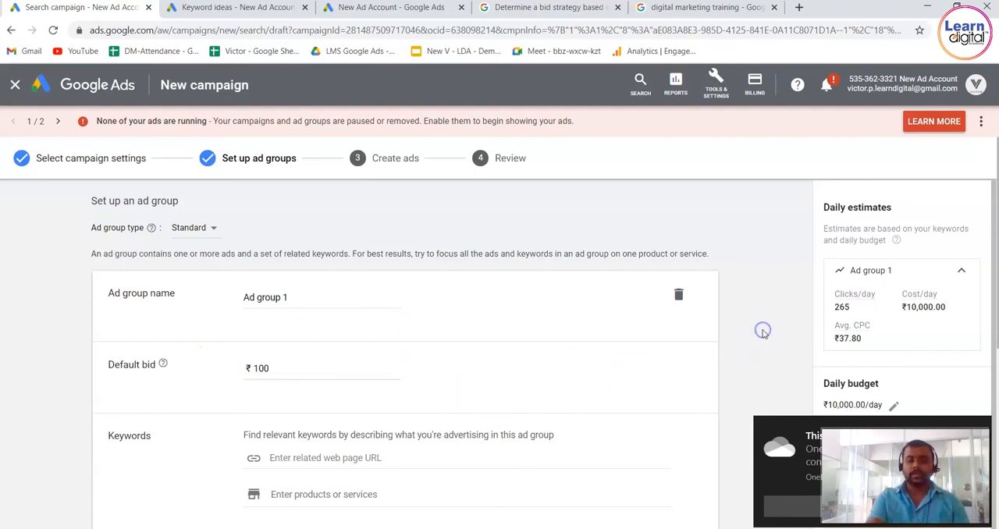
Review Ad group 1's keyword list and its daily estimates for clicks, cost and average CPC.
scroll(764, 334, down, 2)
scroll(765, 334, down, 3)
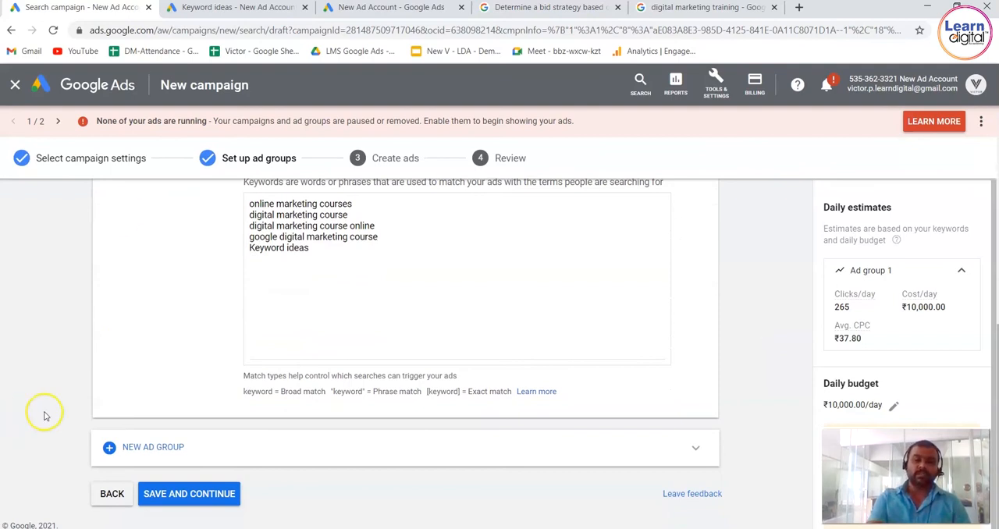
click(172, 499)
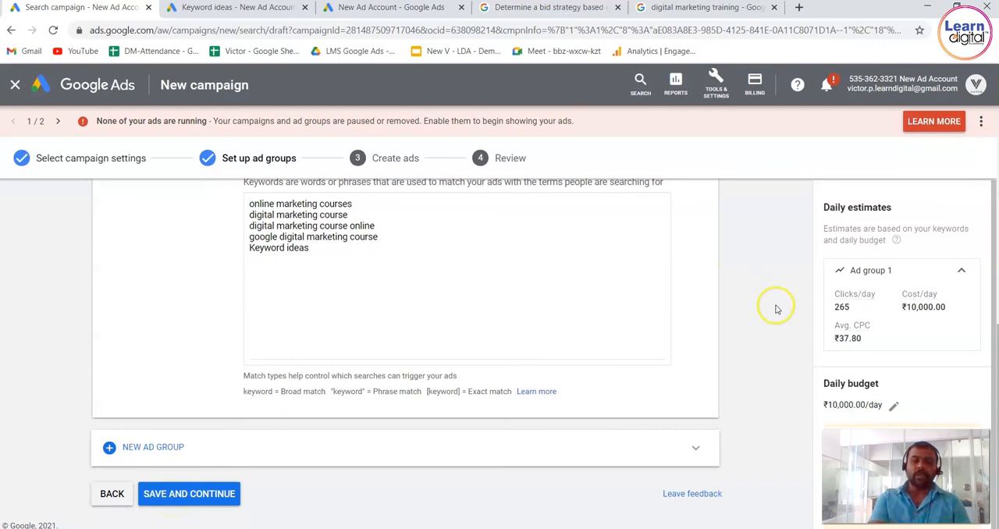
drag(833, 294, 884, 351)
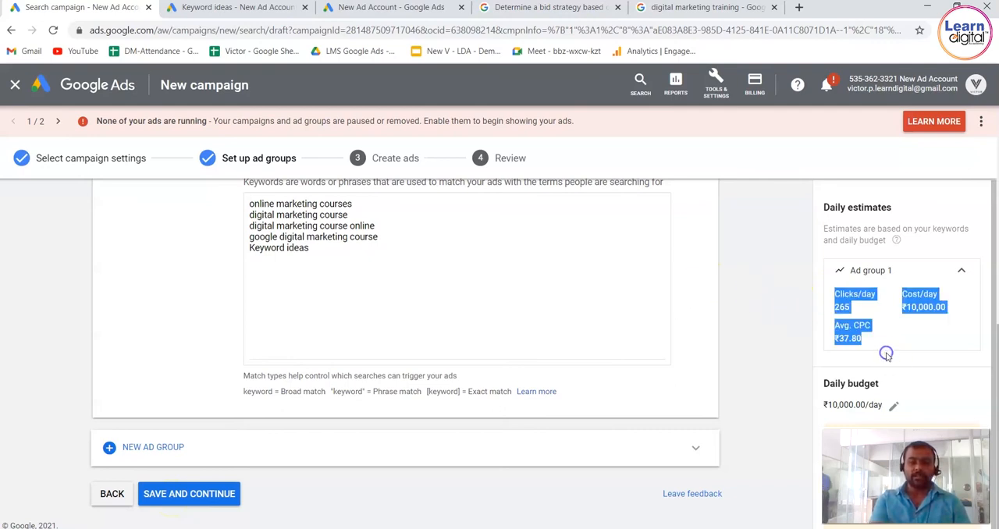
click(751, 282)
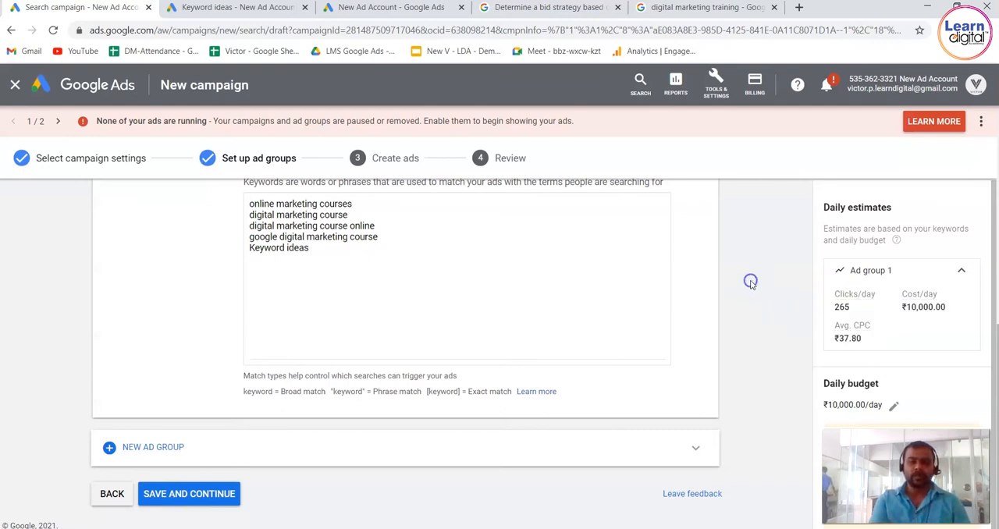
Go back to the campaign settings, leave the draft for the account overview, and look over the existing campaigns.
click(121, 495)
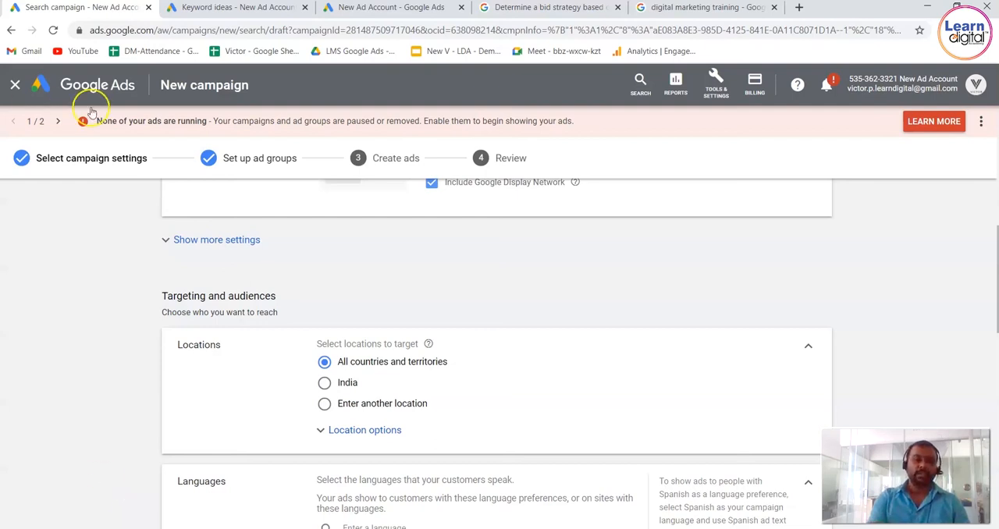
click(131, 84)
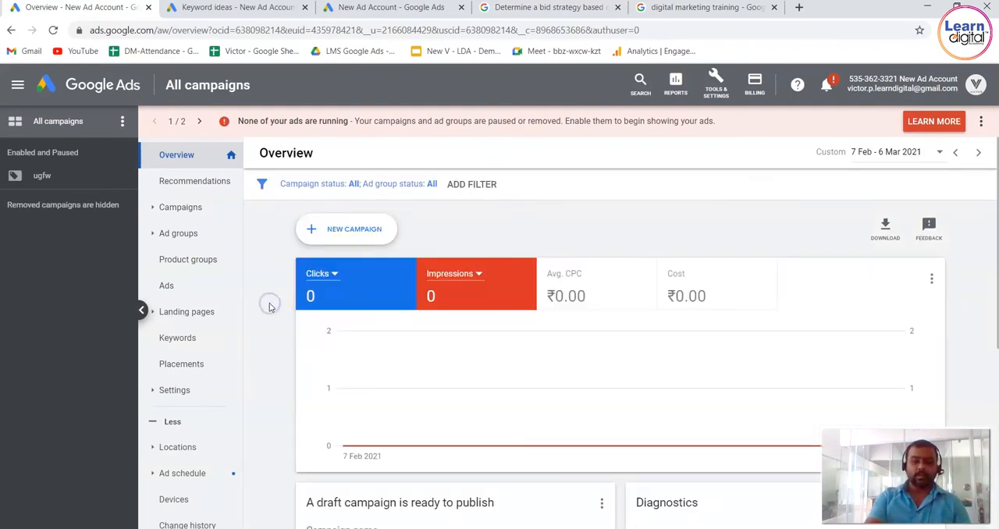
scroll(270, 307, down, 5)
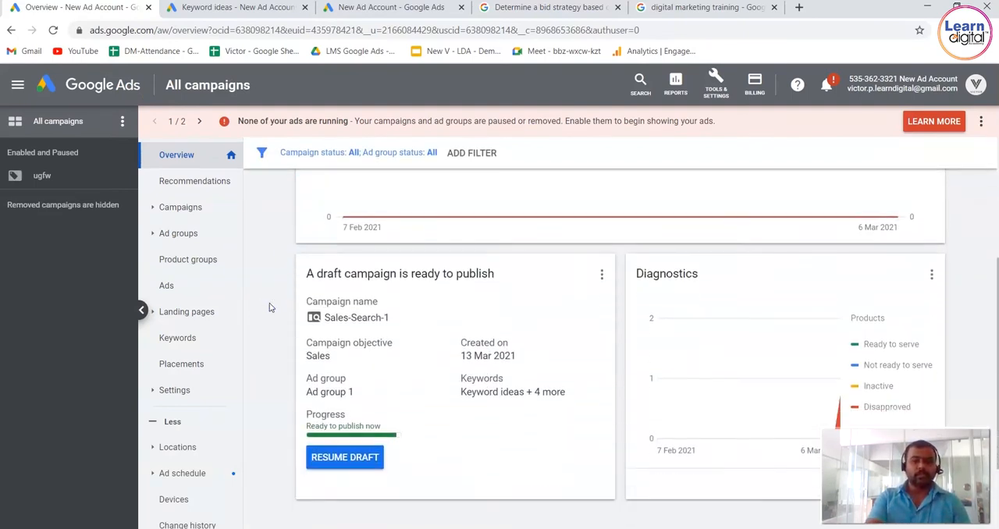
scroll(269, 308, up, 5)
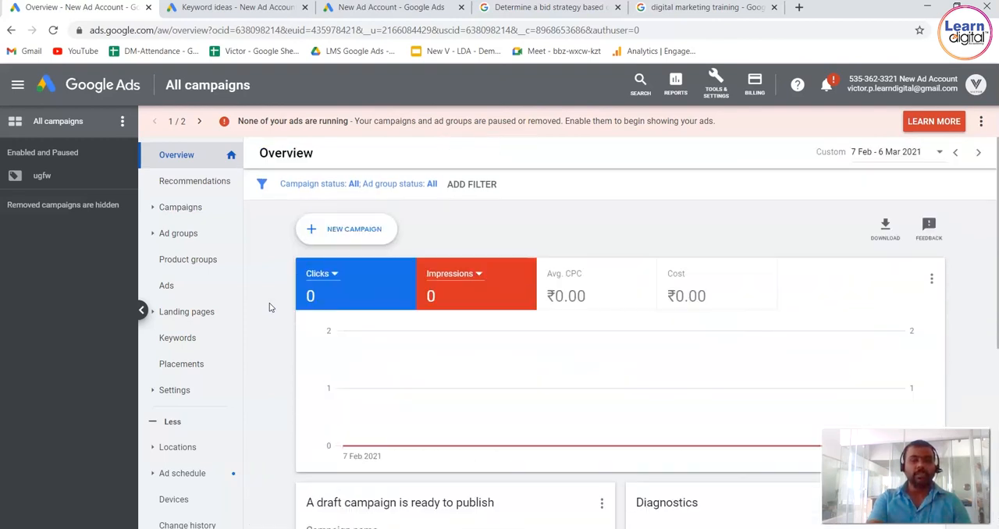
click(206, 207)
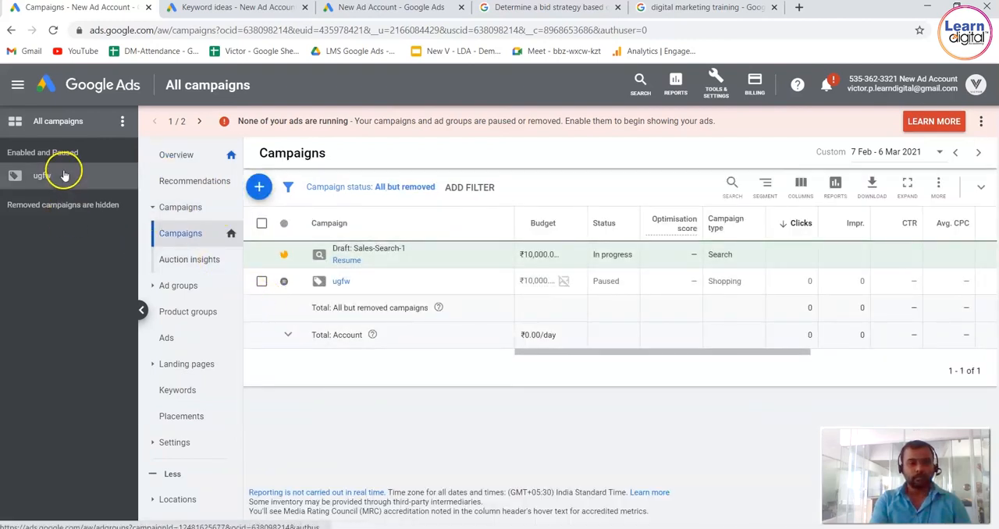
click(17, 85)
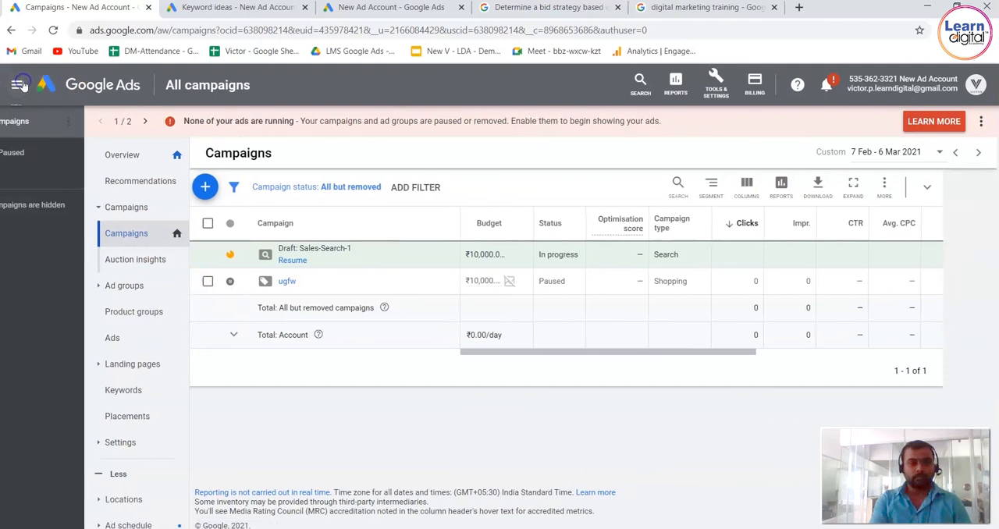
click(73, 87)
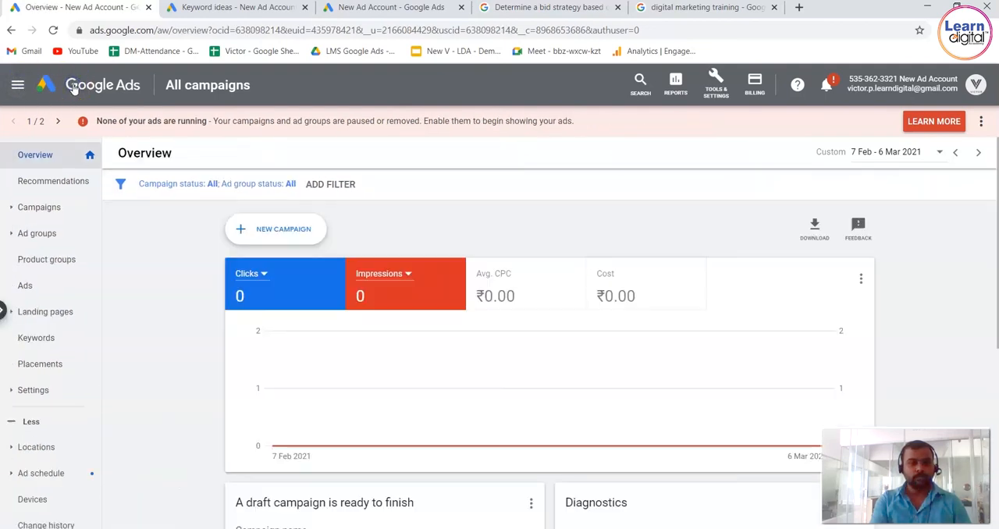
Switch to the other ad account's campaigns, show only Search campaigns, and open the campaign "Trial 03-03-2021, Phone call only".
click(47, 209)
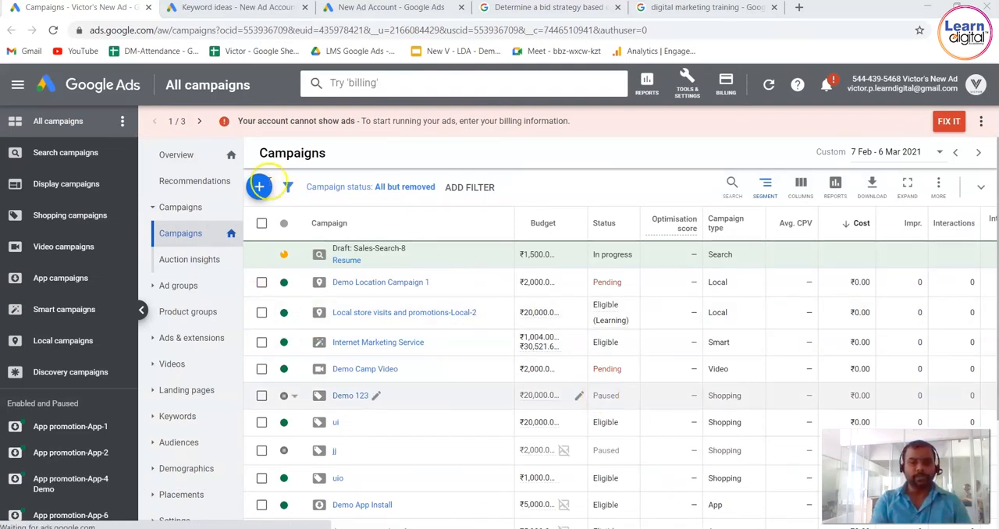
click(78, 155)
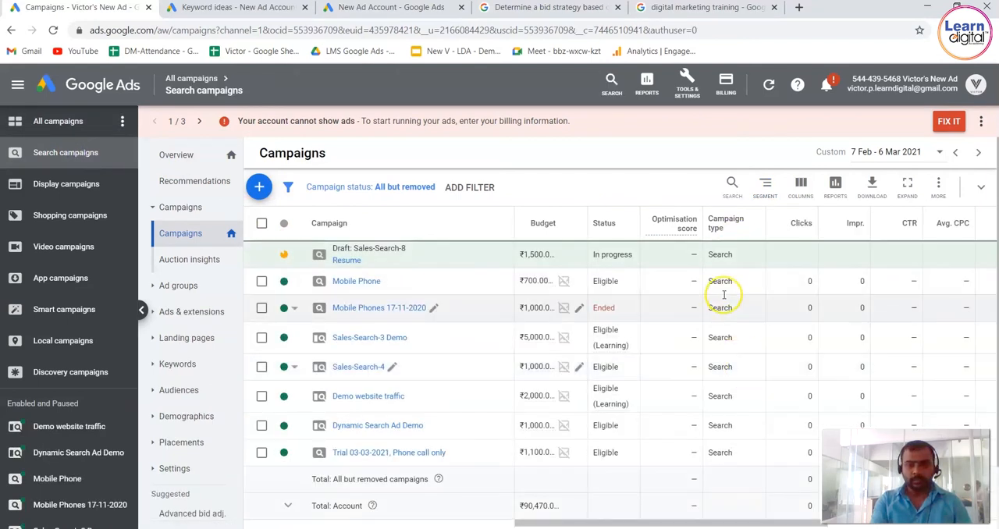
click(389, 461)
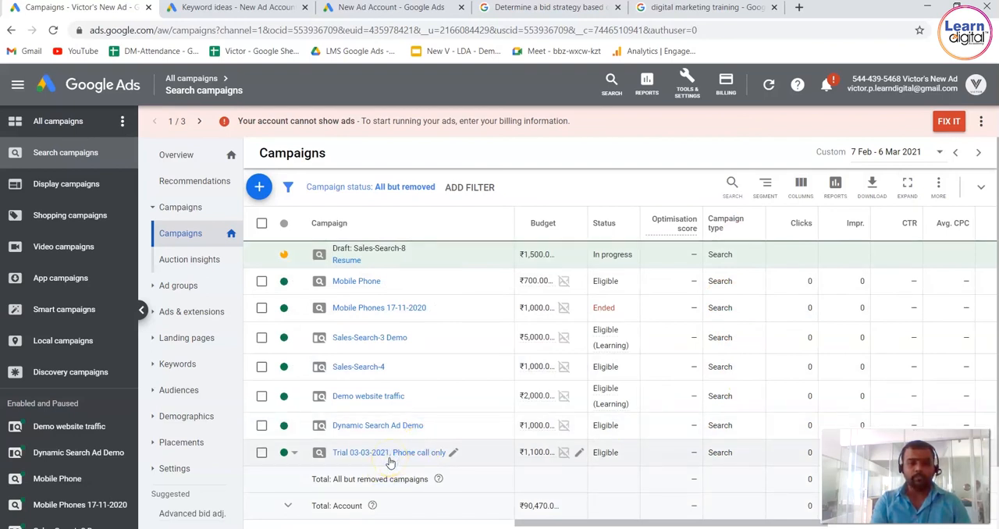
click(346, 457)
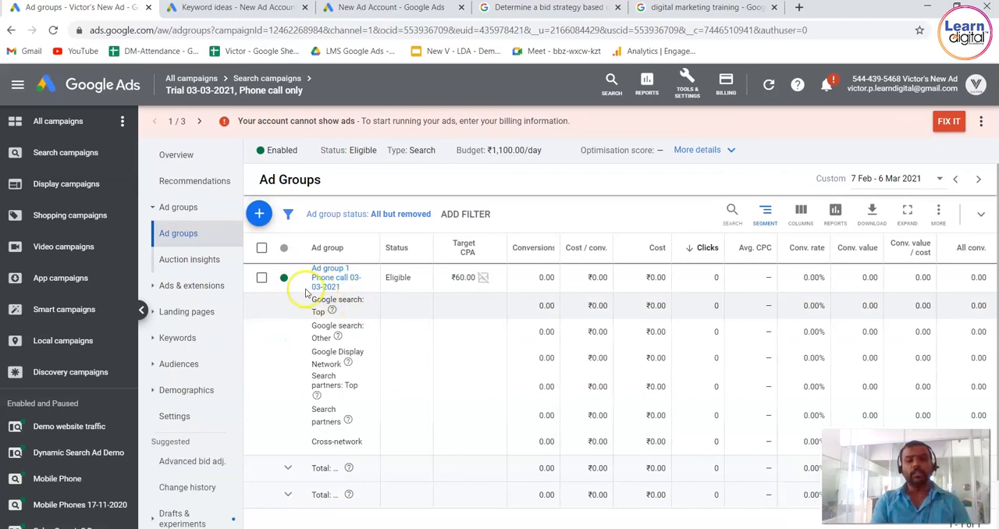
Select the ad group "Ad group 1 Phone call 03-03-2021" for a bid change and enter a new target CPA of ₹55.
click(262, 278)
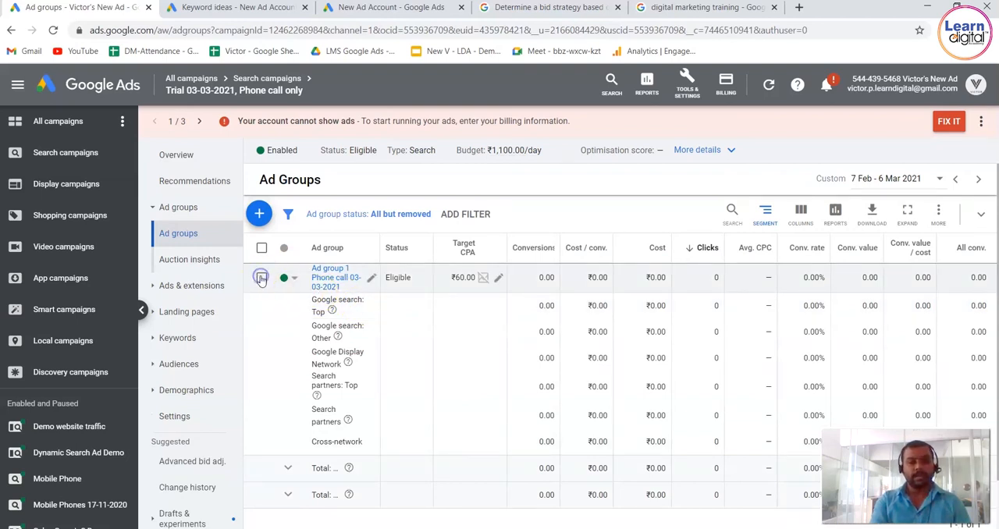
click(344, 214)
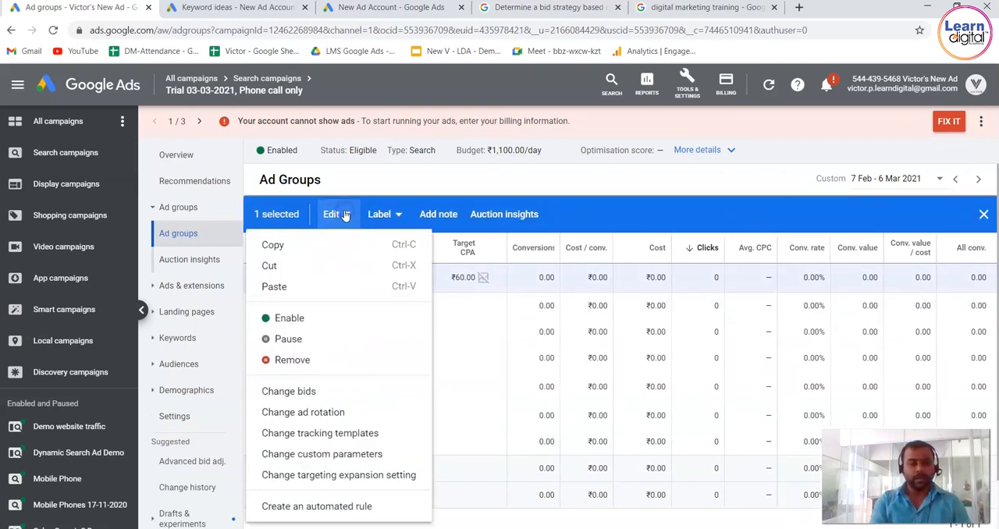
click(304, 394)
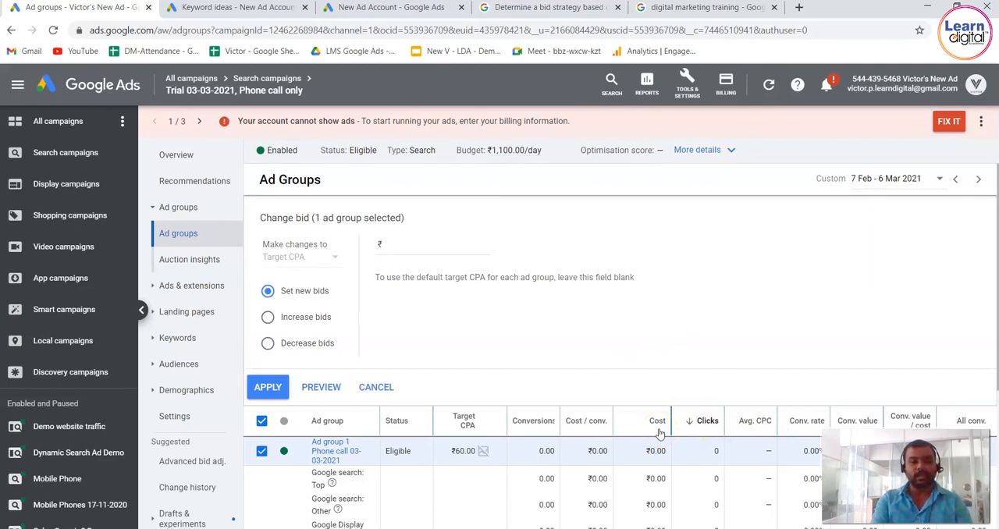
click(441, 242)
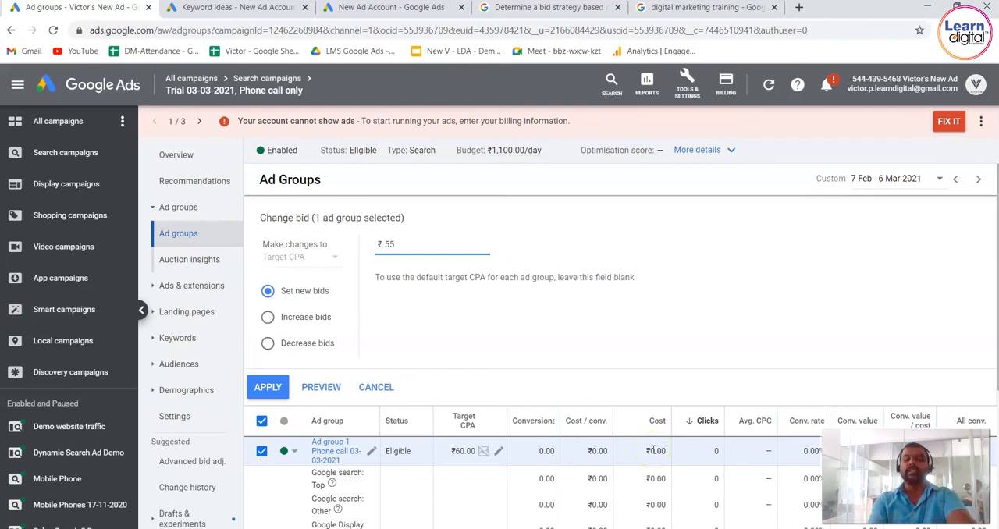
Try a bid increase of 10% with an upper bid limit of ₹56 for the selected ad group.
click(269, 321)
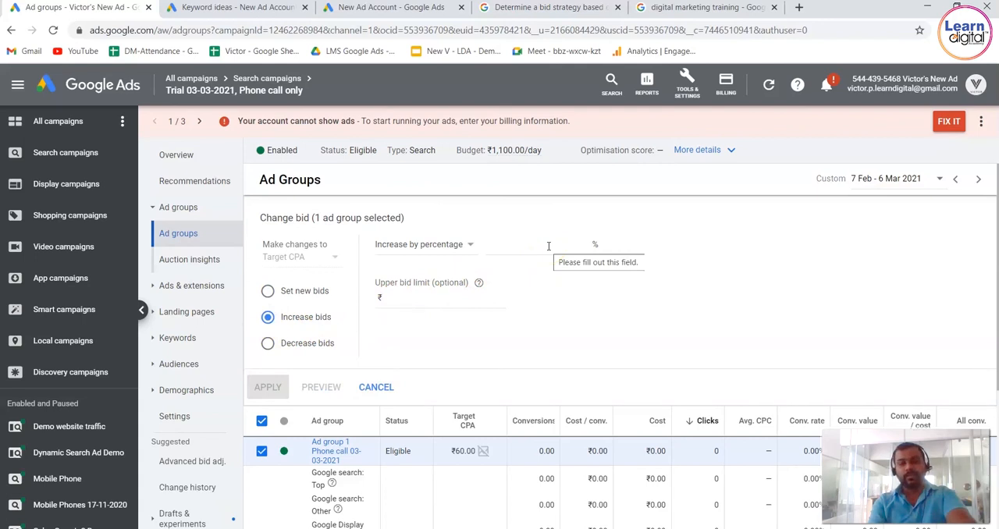
click(554, 248)
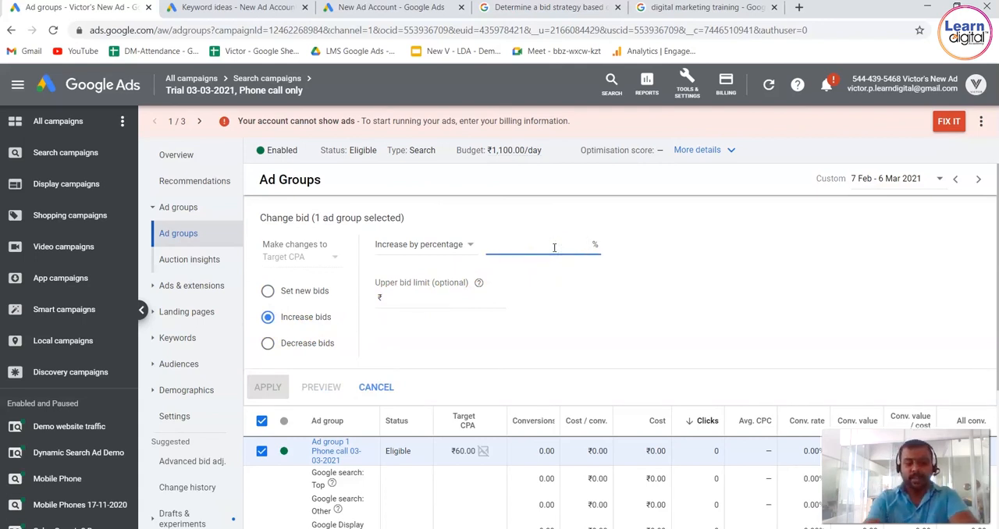
text(10)
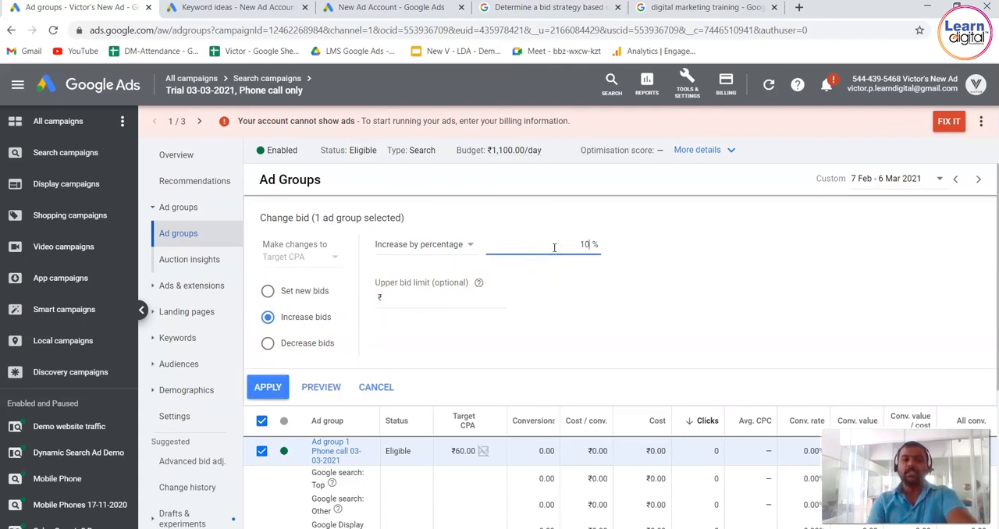
click(433, 293)
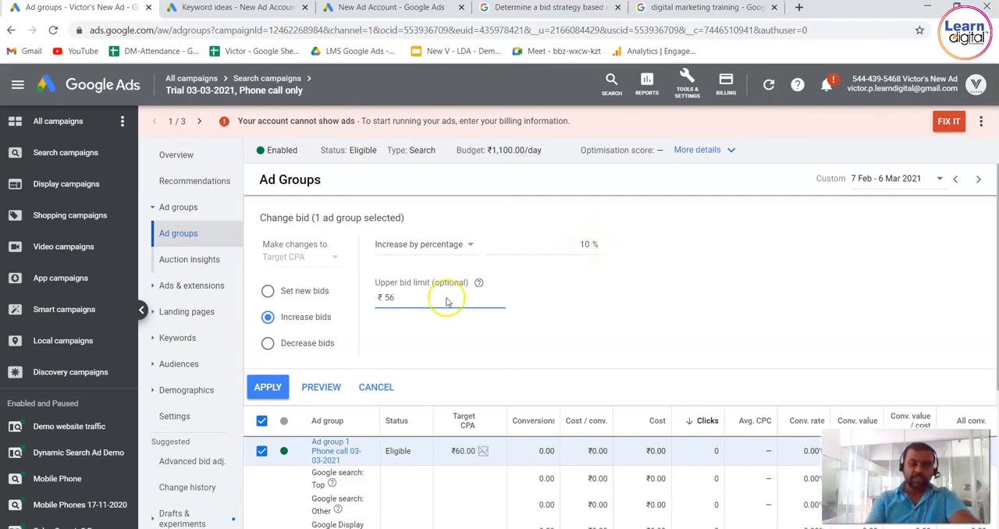
Try to apply a 10% bid decrease with a lower bid limit of ₹45 to the selected ad group.
click(267, 344)
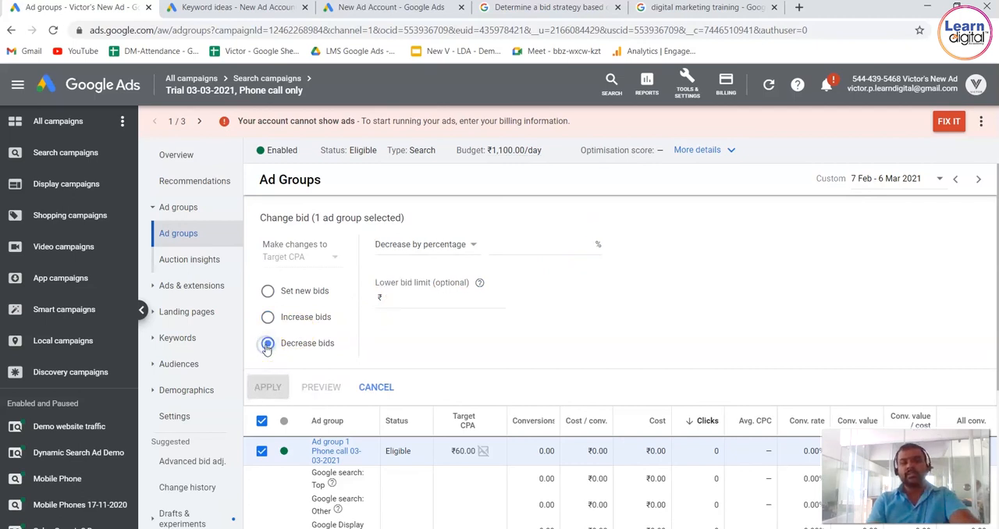
click(554, 242)
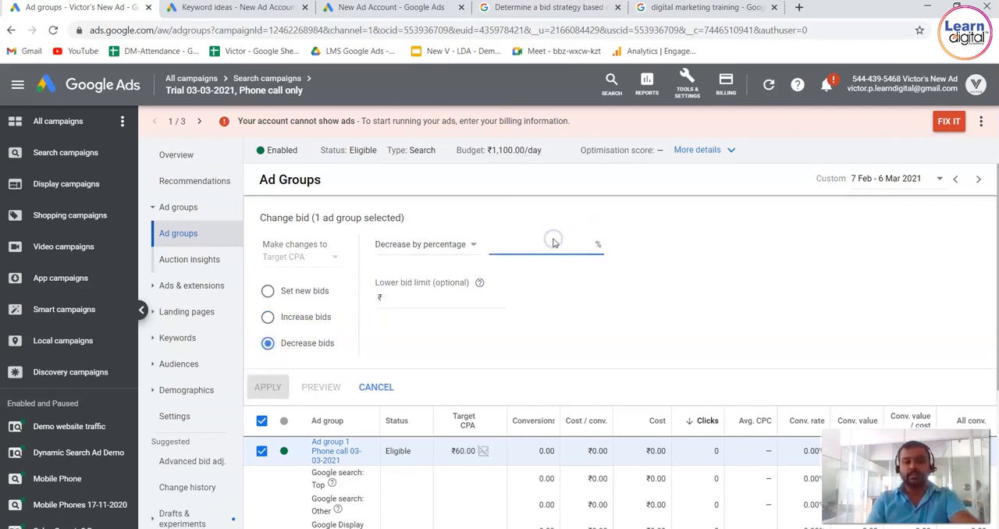
text(10)
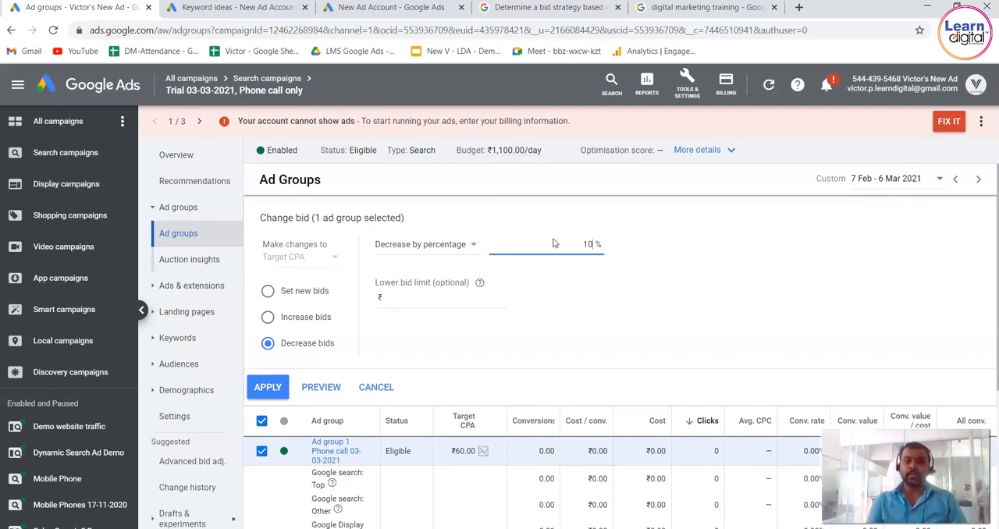
click(432, 298)
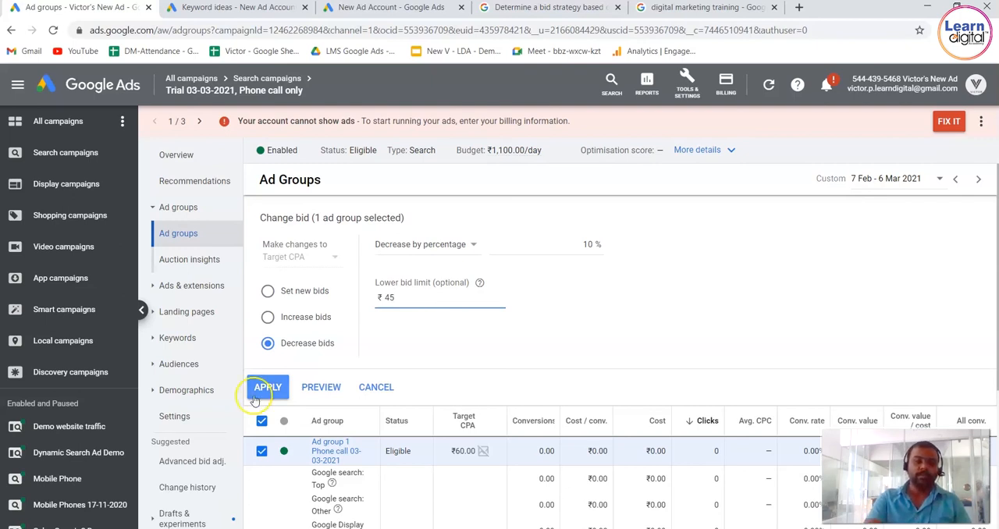
click(275, 386)
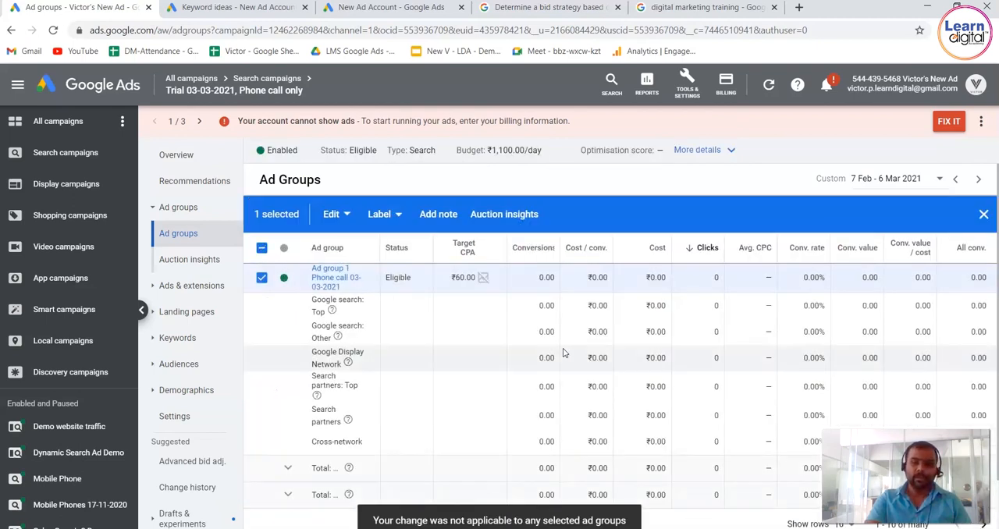
Open the keywords of "Ad group 1 Phone call 03-03-2021" and start a max CPC bid change for the keyword "led repairing".
click(347, 279)
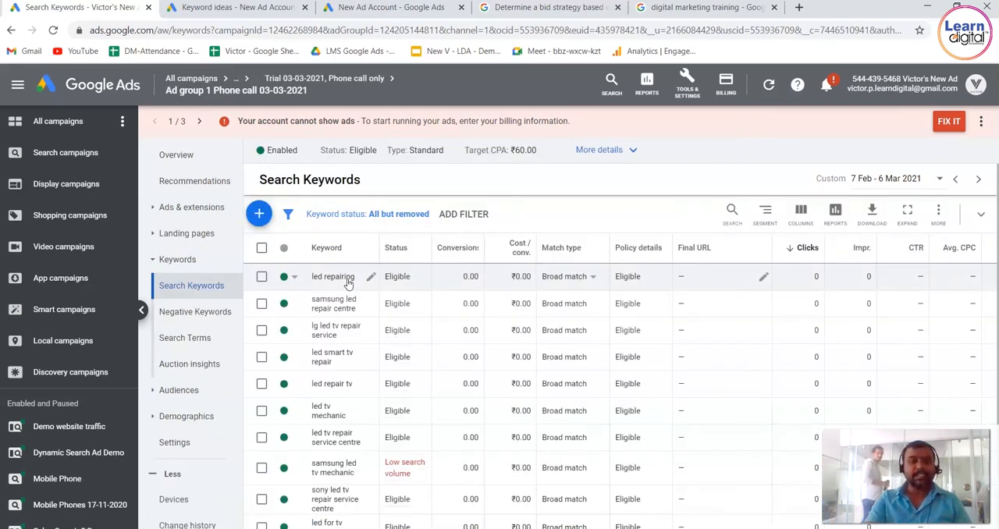
click(262, 278)
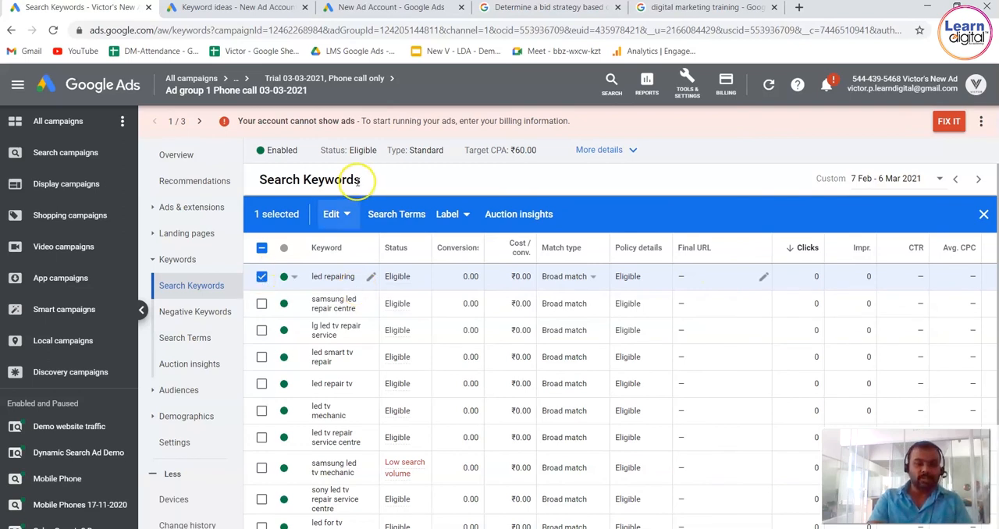
click(349, 222)
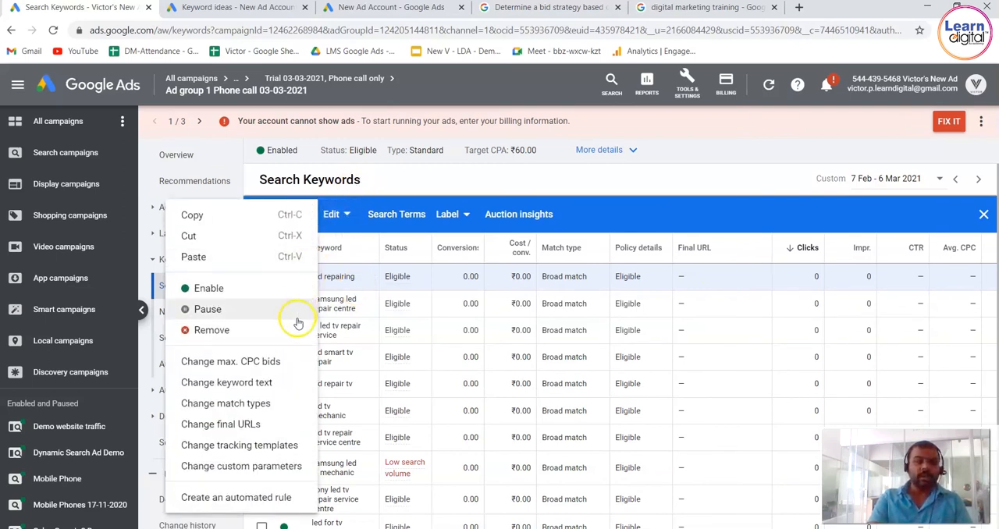
click(281, 359)
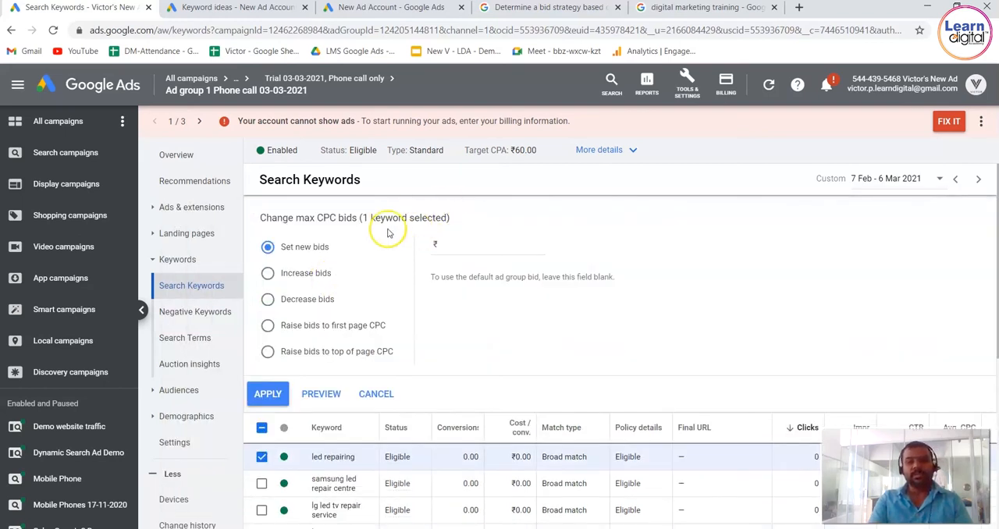
Enter a new max CPC bid of ₹55 for the selected keyword.
click(462, 245)
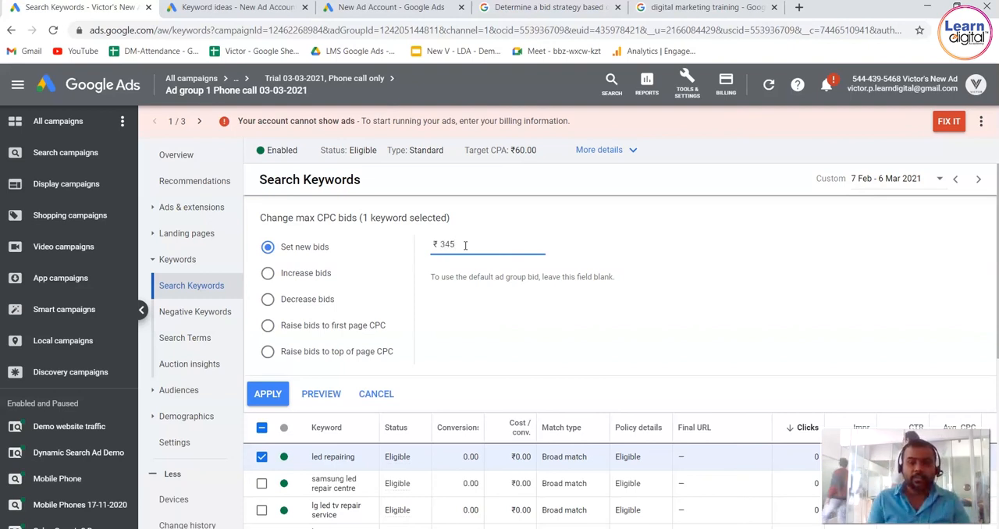
key(BackSpace)
key(BackSpace)
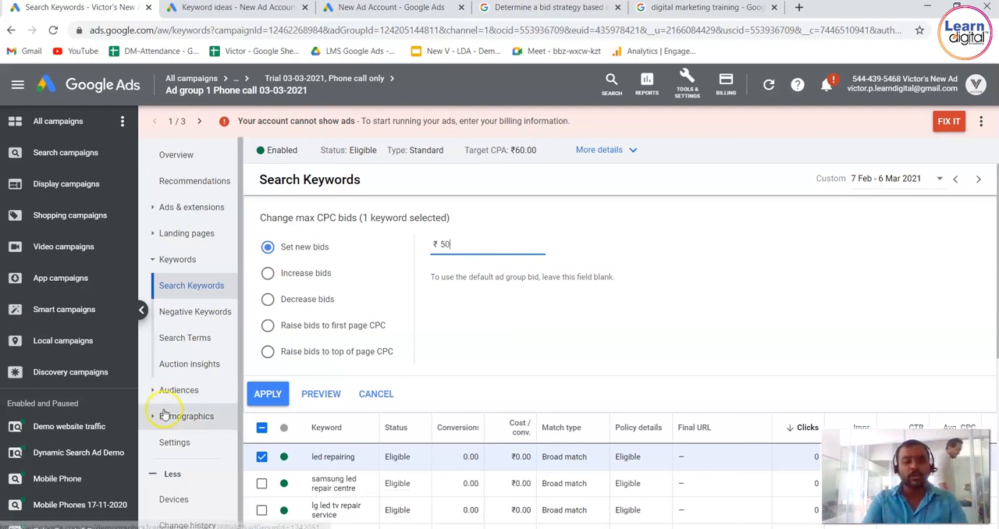
click(144, 528)
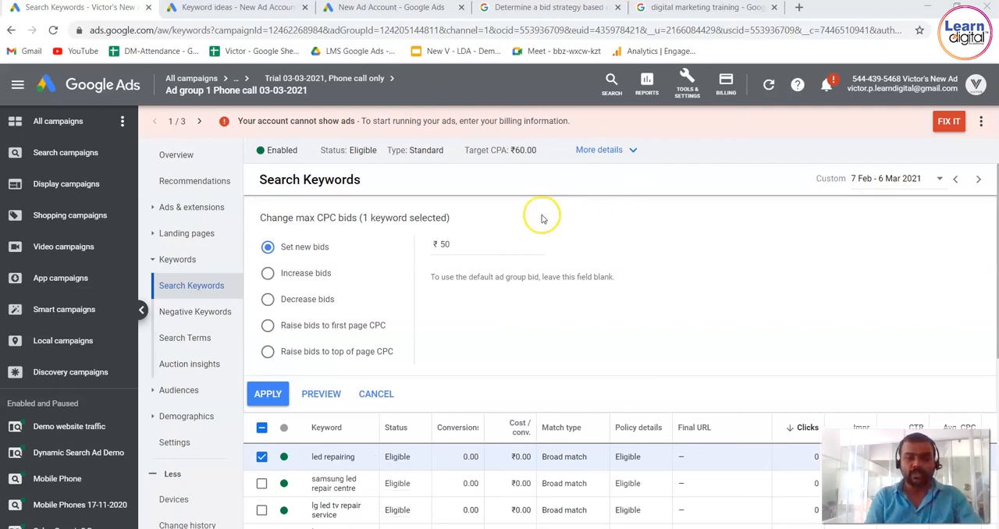
click(492, 242)
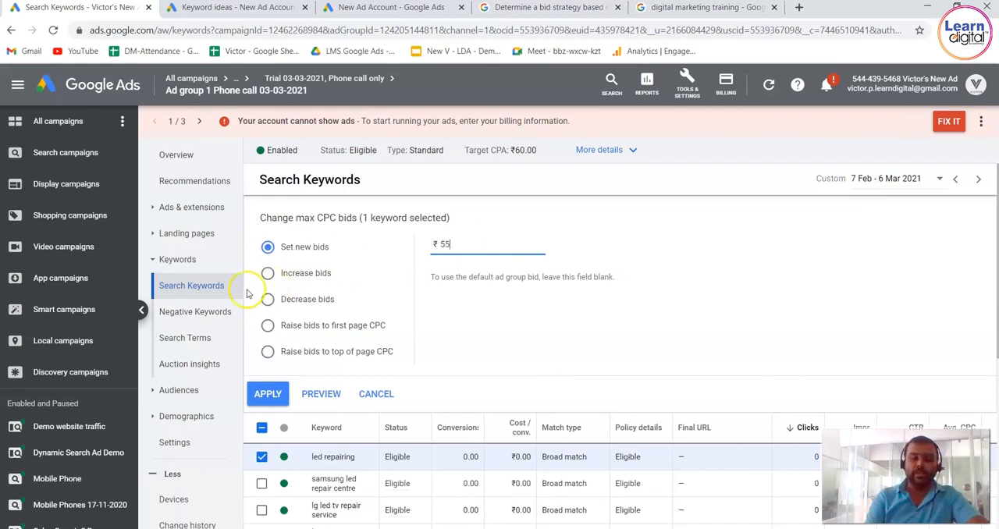
Set a percentage bid increase of 10% with an upper bid limit of ₹56 for the keyword.
click(268, 275)
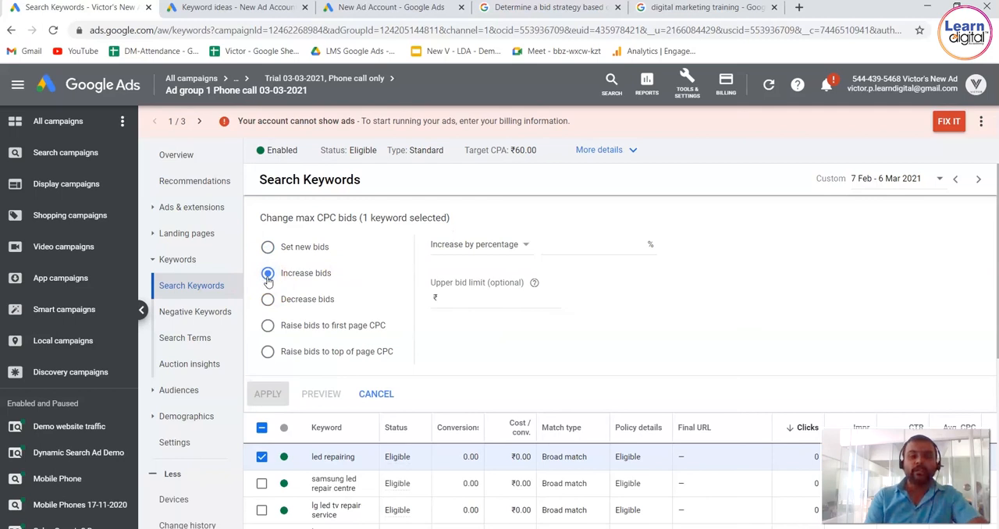
click(582, 248)
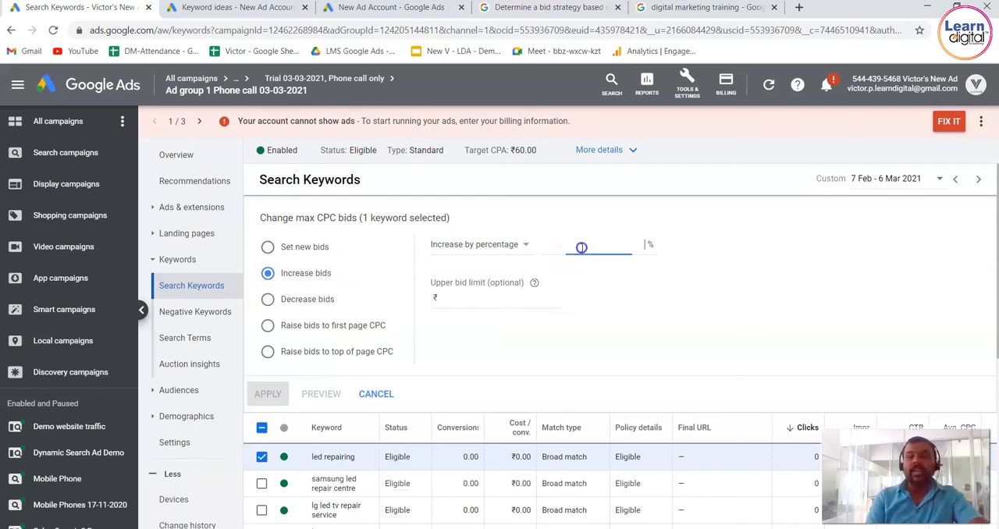
text(10)
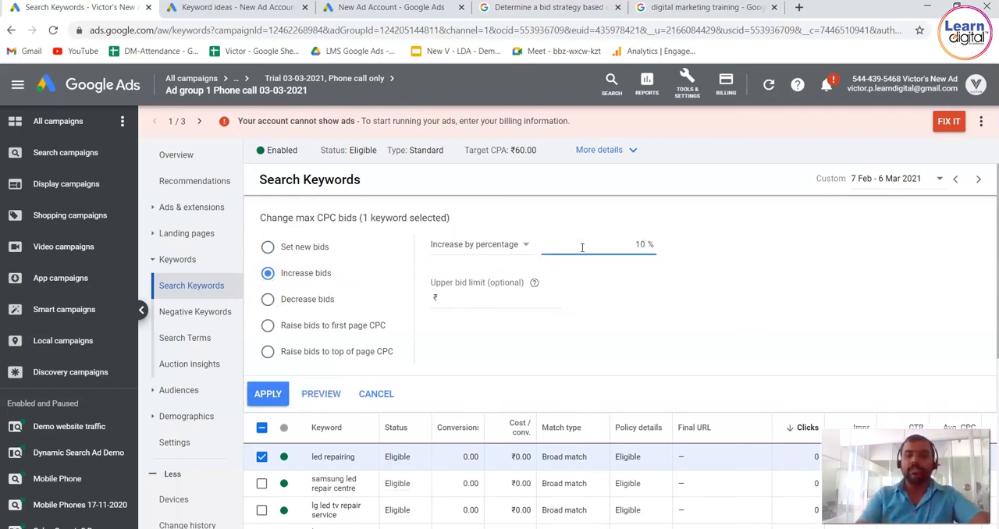
click(523, 244)
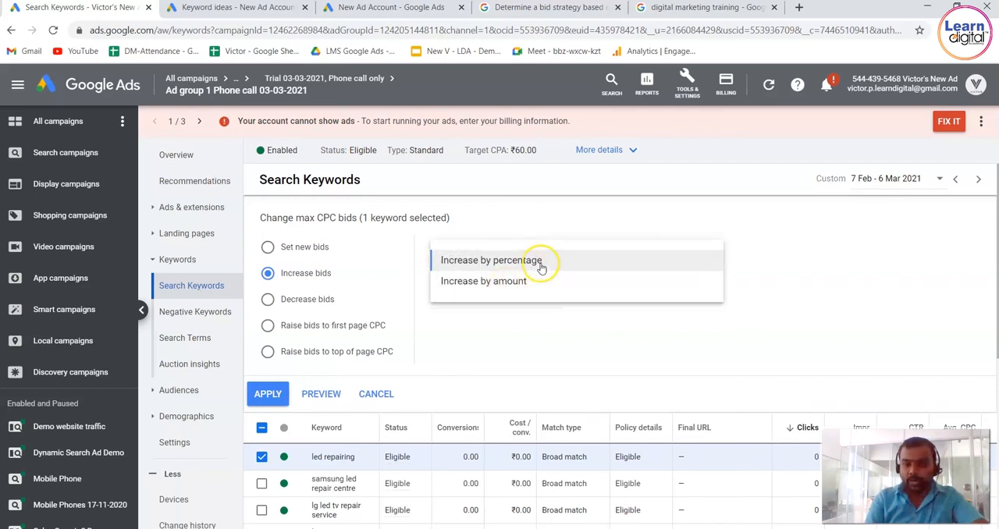
click(519, 218)
click(481, 296)
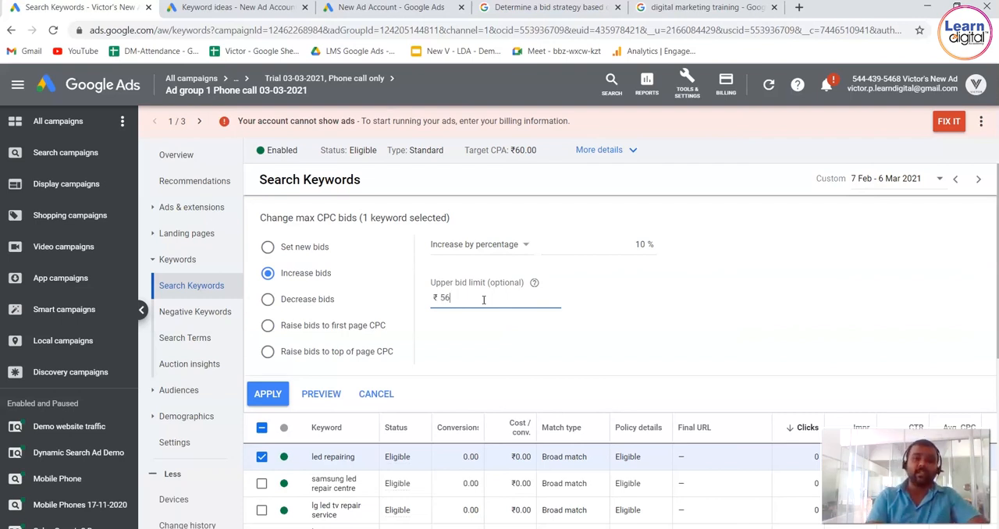
Choose raising the keyword's bid to first page CPC with a maximum bid limit of ₹70.
click(274, 302)
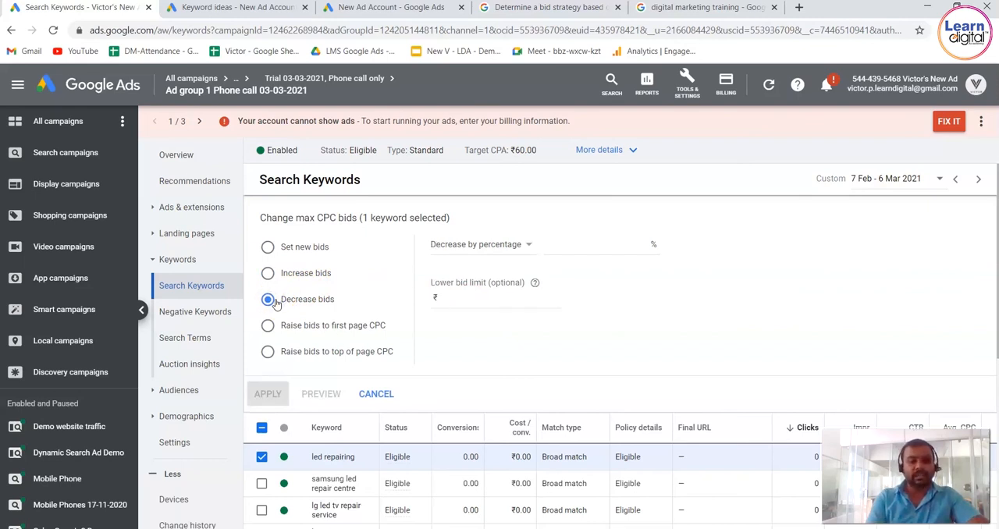
click(268, 328)
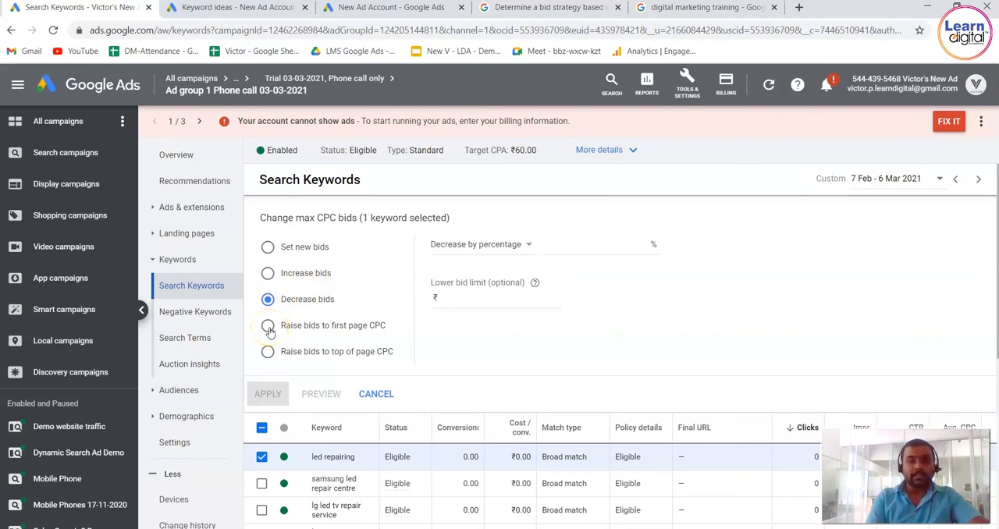
click(268, 329)
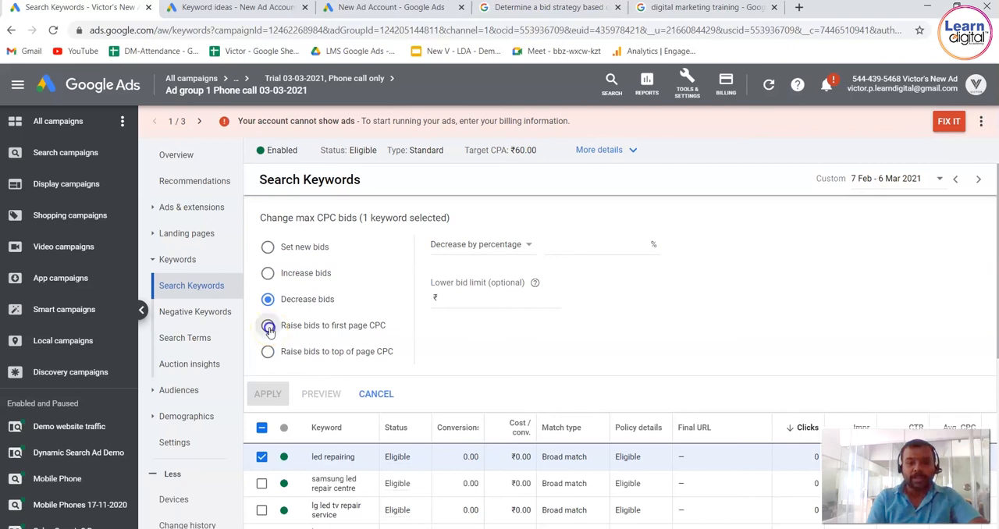
click(509, 257)
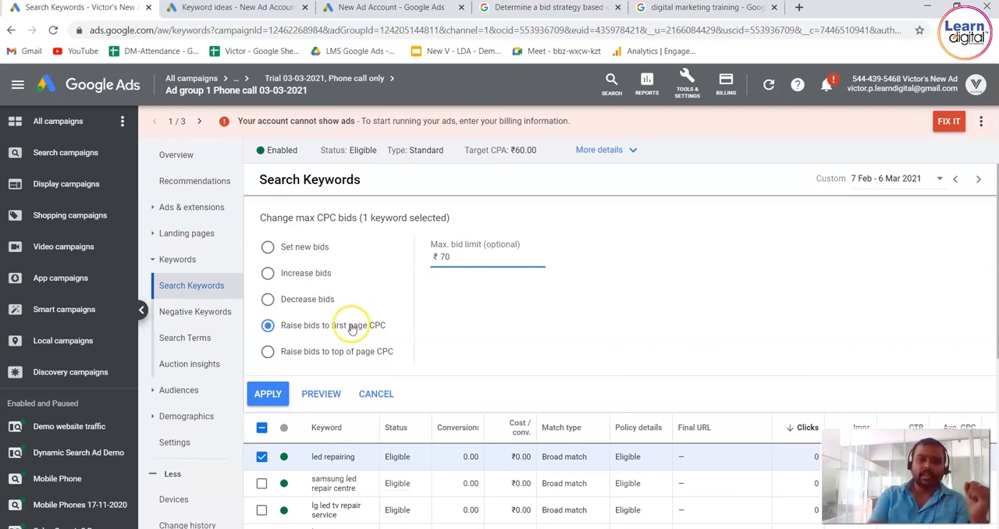
Try to raise the keyword's bid to top of page CPC with a maximum bid limit of ₹75.
click(273, 354)
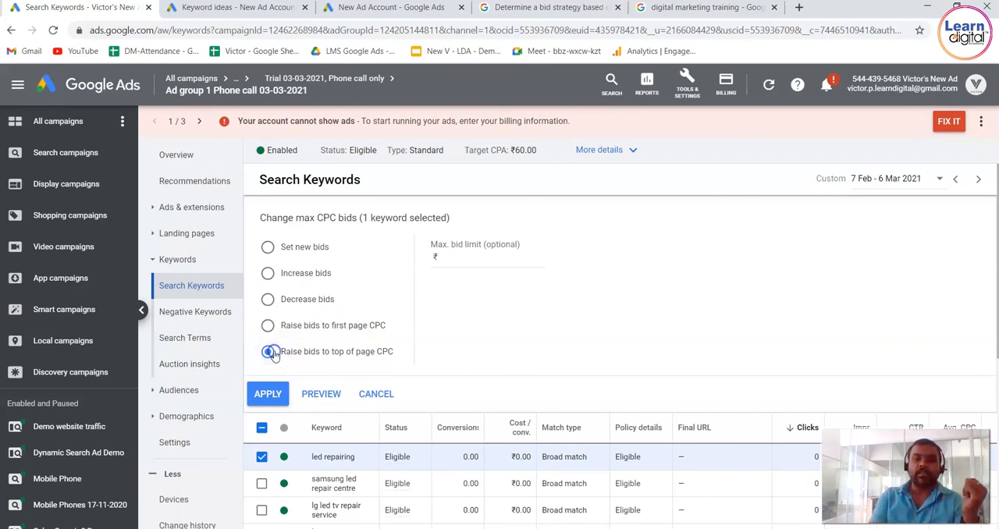
click(508, 257)
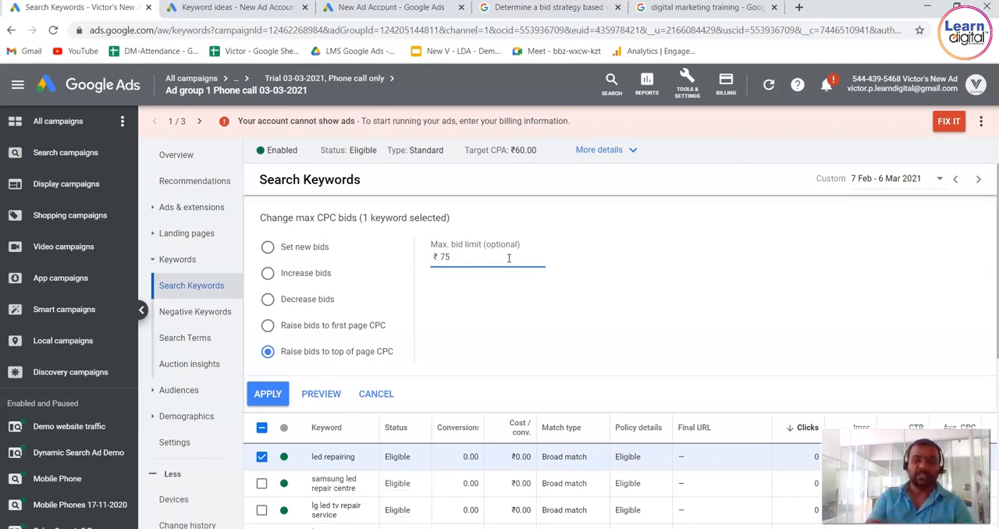
click(277, 394)
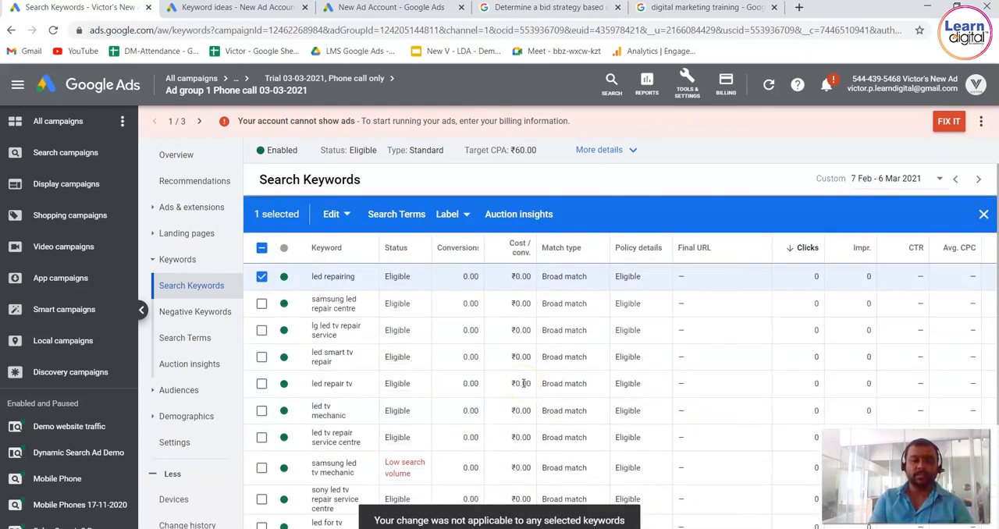
Start a new Search campaign with the Leads goal from the campaigns overview, discarding the saved campaign draft.
click(107, 84)
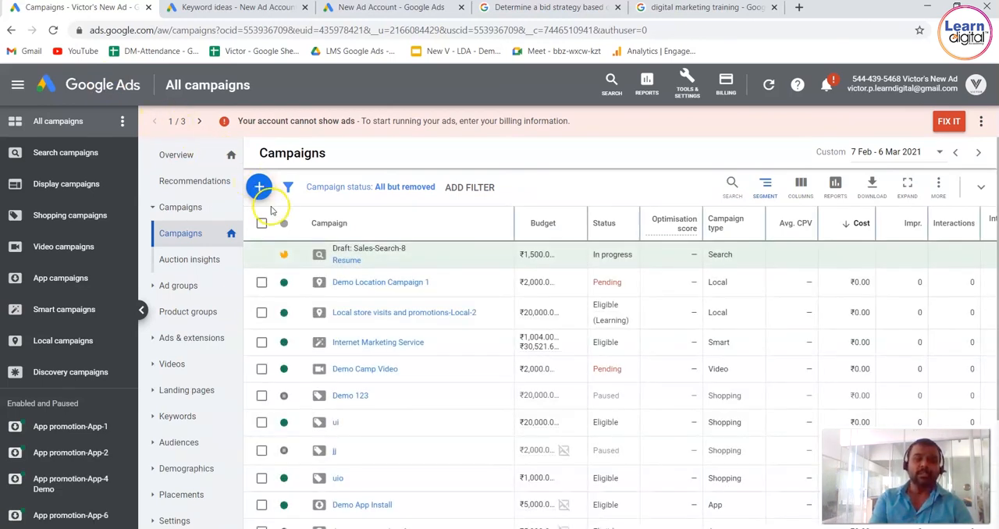
click(259, 187)
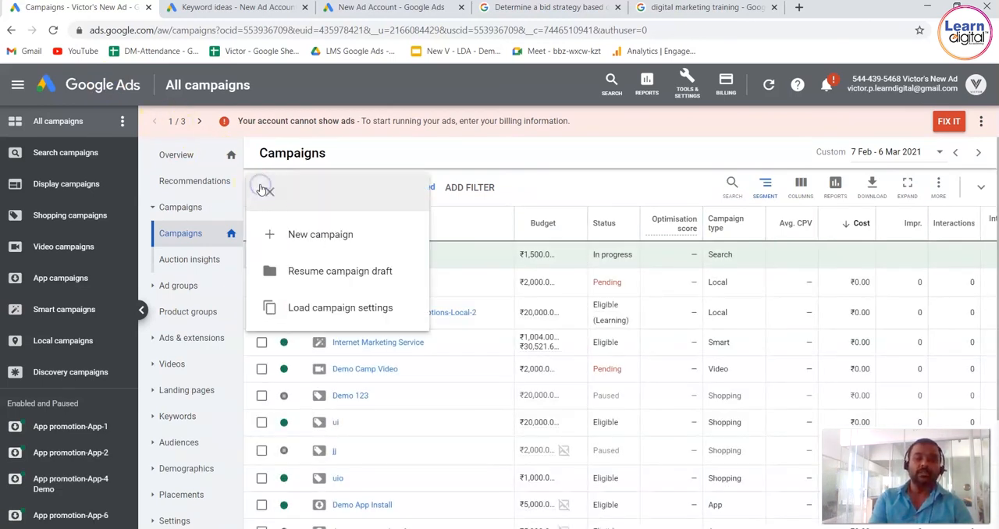
click(330, 234)
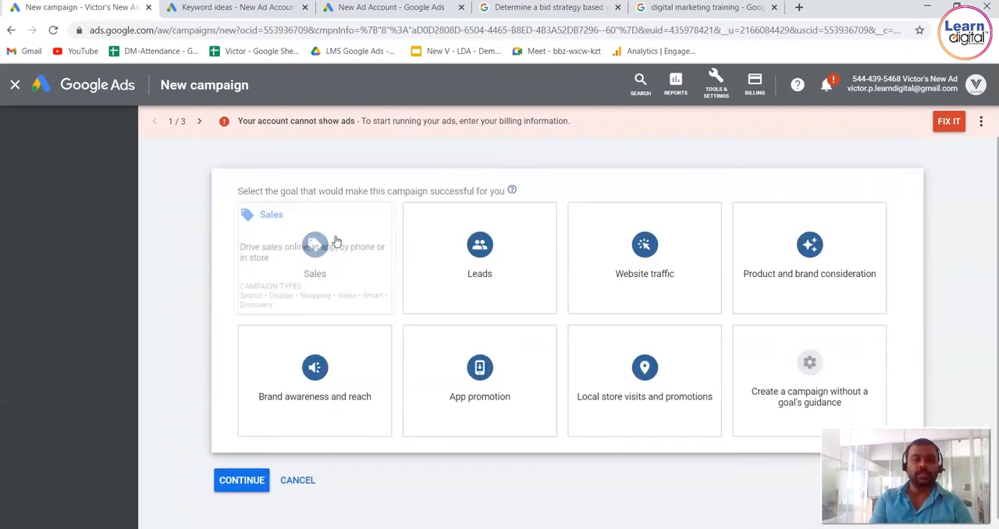
click(395, 233)
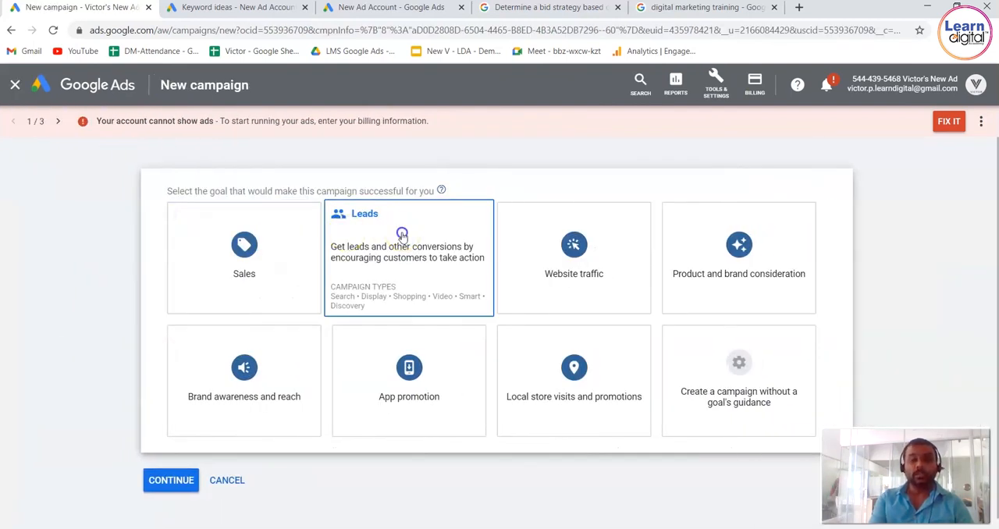
click(254, 256)
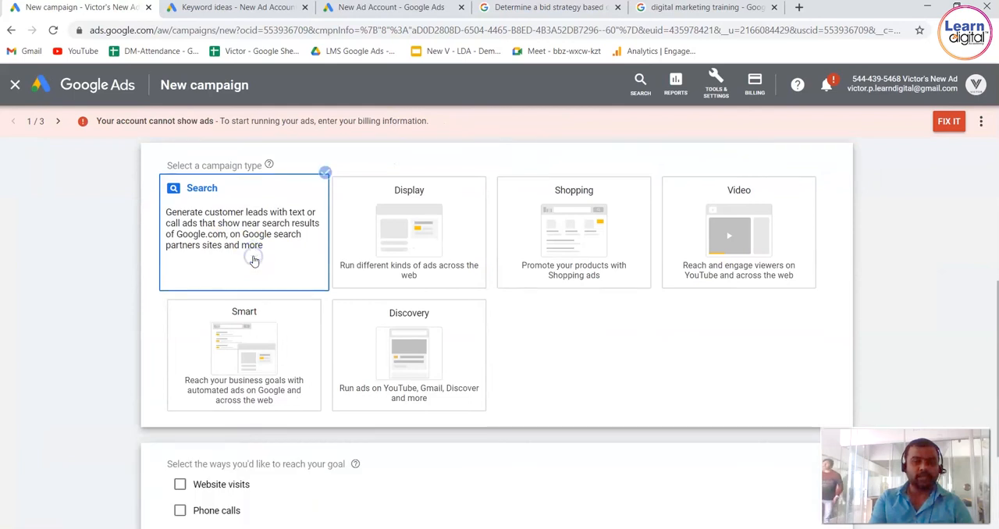
click(171, 462)
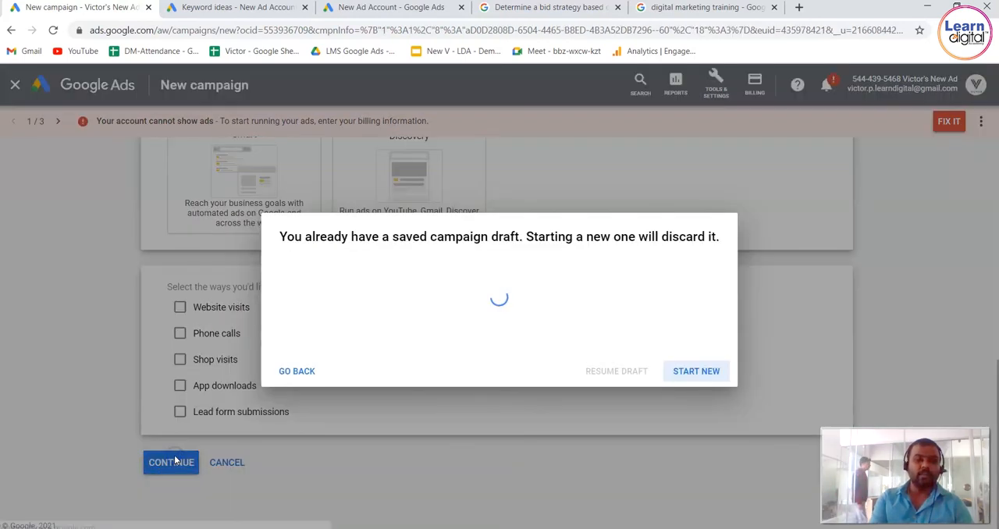
click(710, 372)
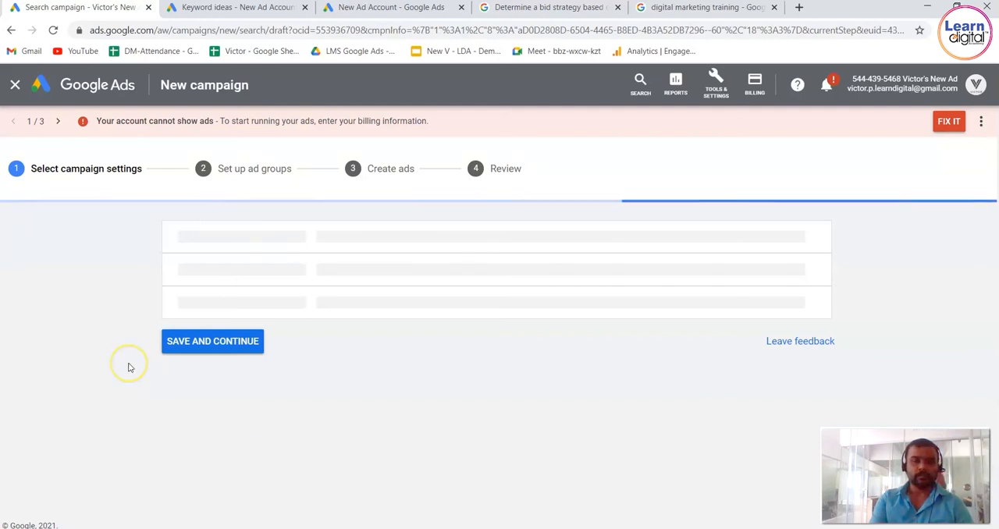
Examine the new campaign's bidding focus options and the automated and manual strategies offered for direct selection.
scroll(130, 368, down, 2)
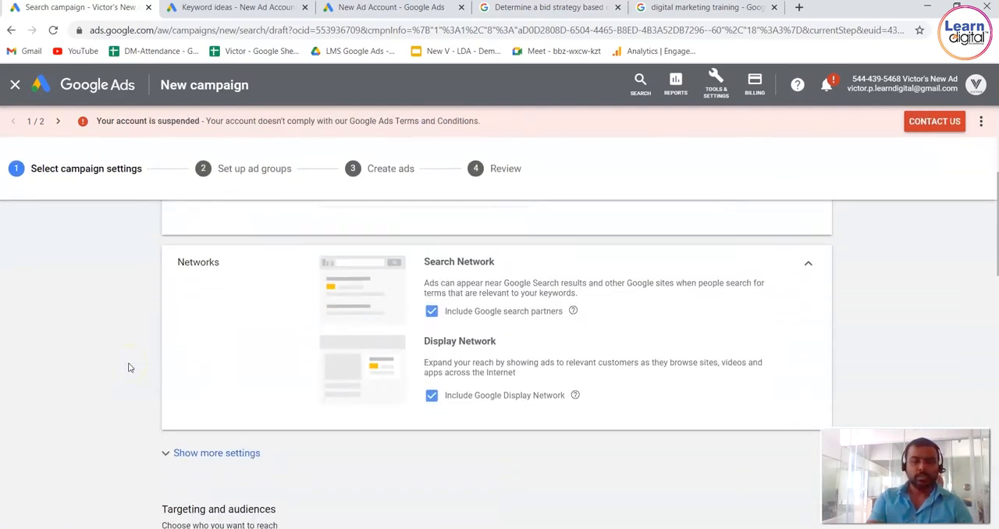
scroll(129, 367, down, 5)
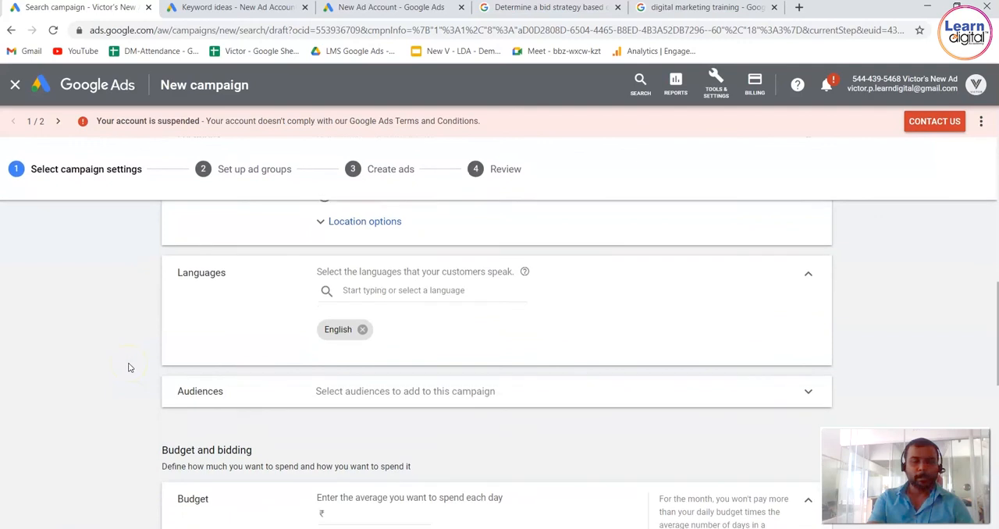
scroll(129, 368, down, 2)
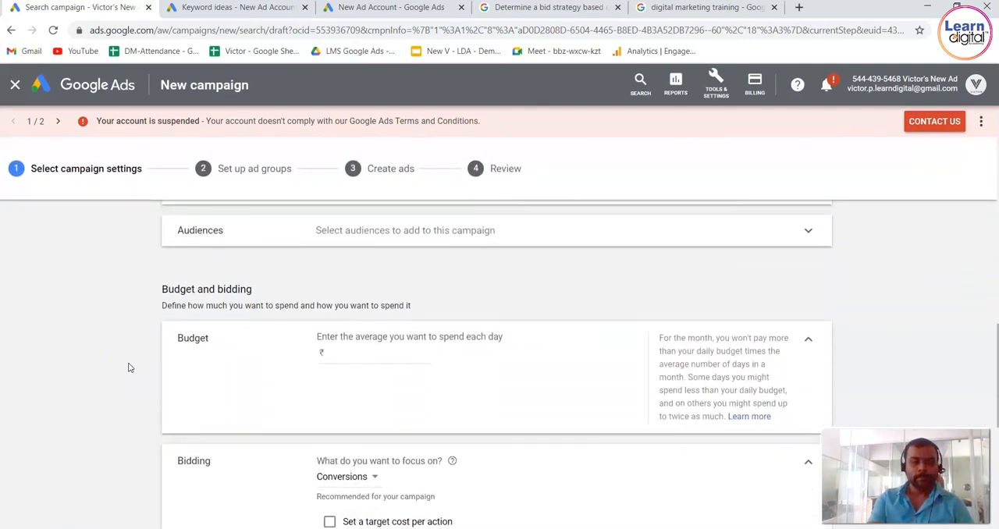
scroll(130, 368, down, 3)
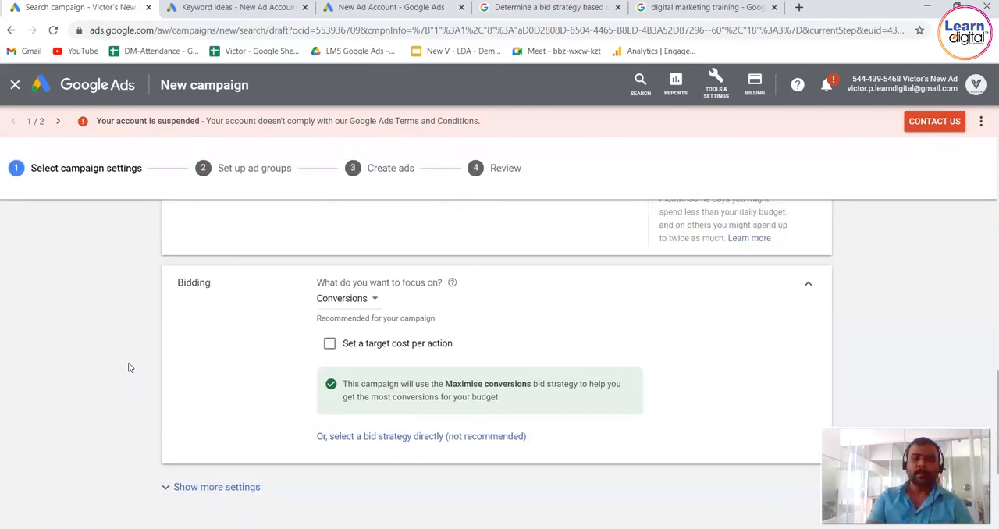
click(377, 300)
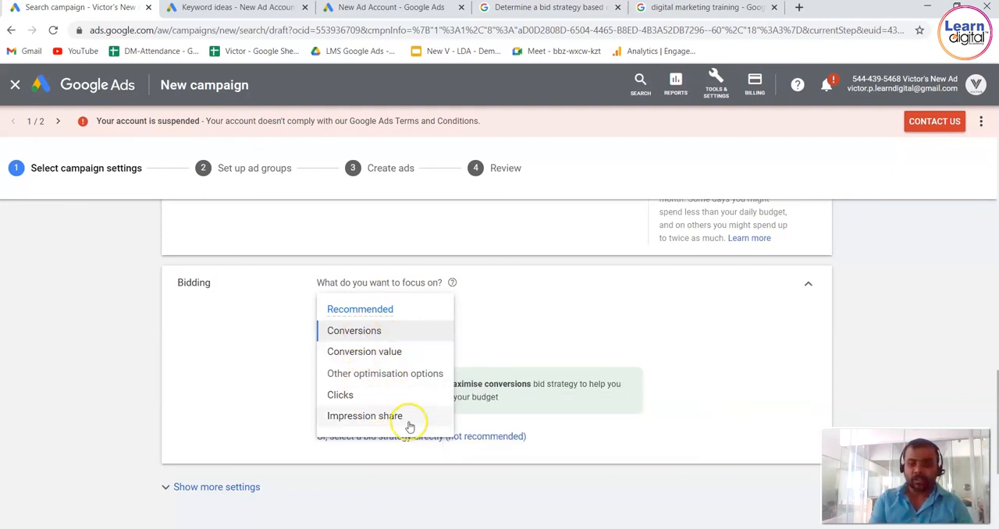
click(495, 439)
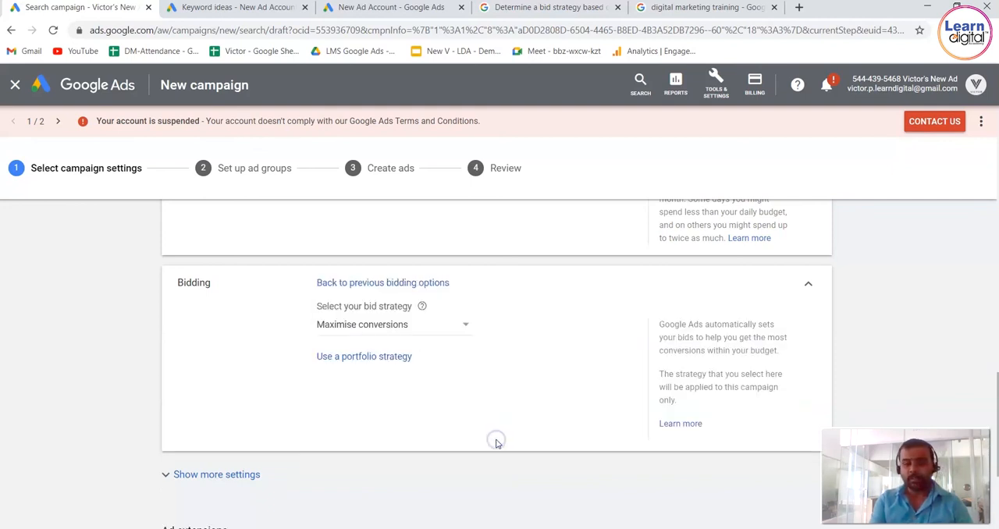
click(464, 324)
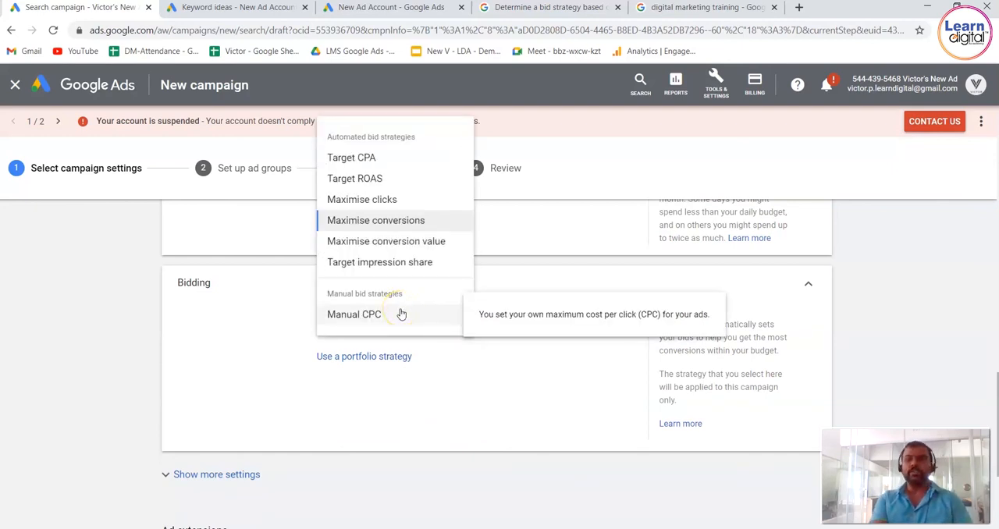
click(10, 307)
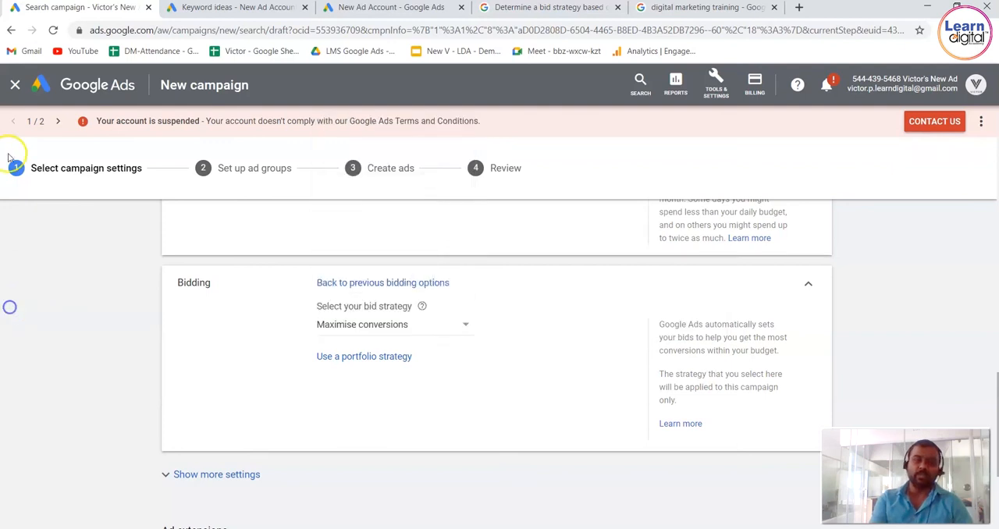
Discard the Search campaign draft and start a new Standard display campaign with the Sales goal.
click(18, 89)
click(574, 331)
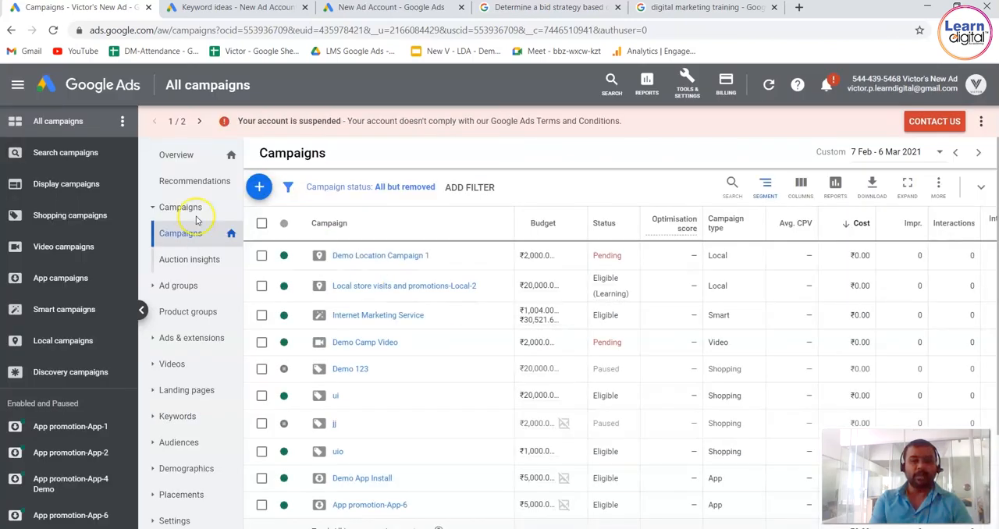
click(262, 185)
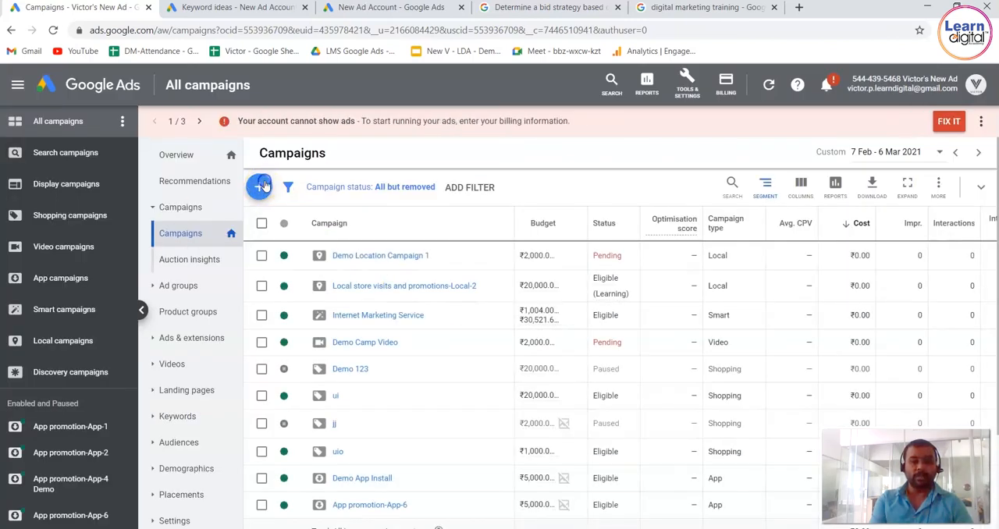
click(336, 236)
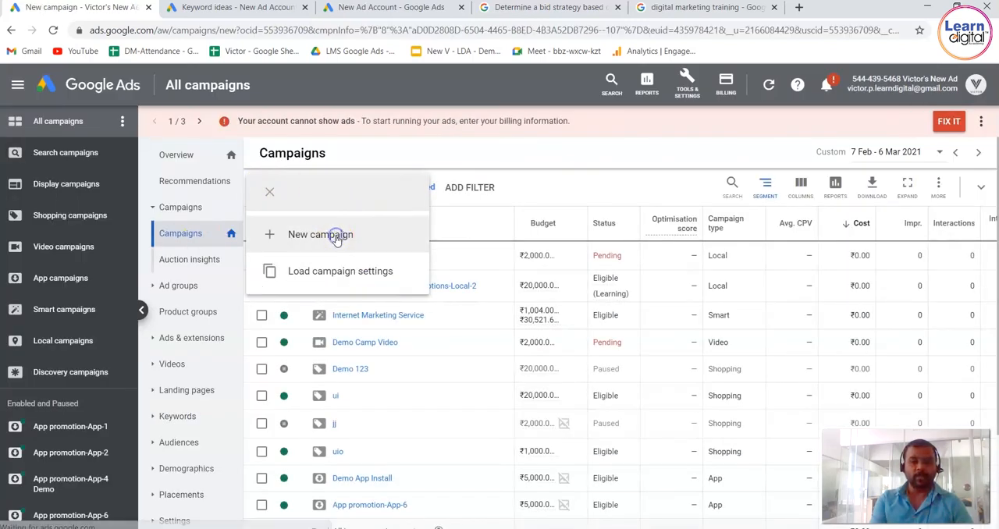
click(266, 248)
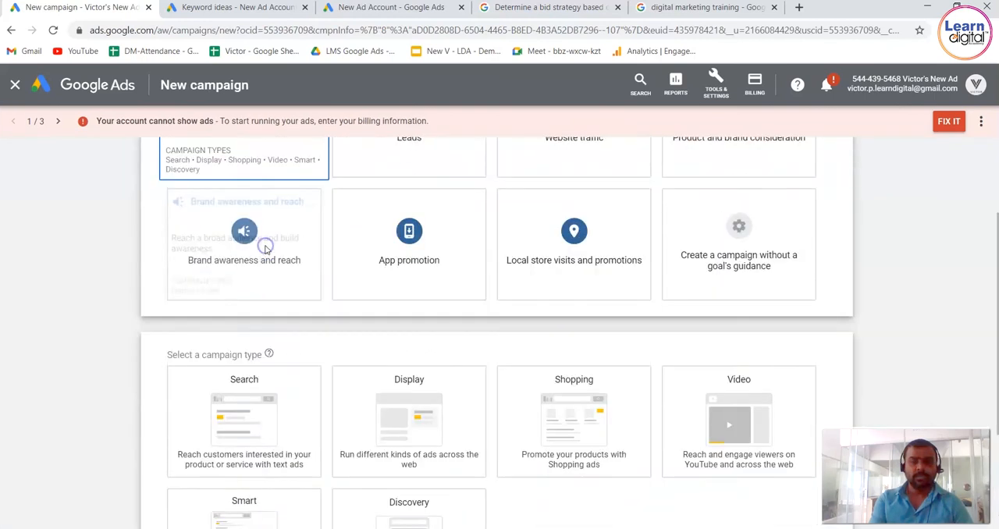
click(397, 281)
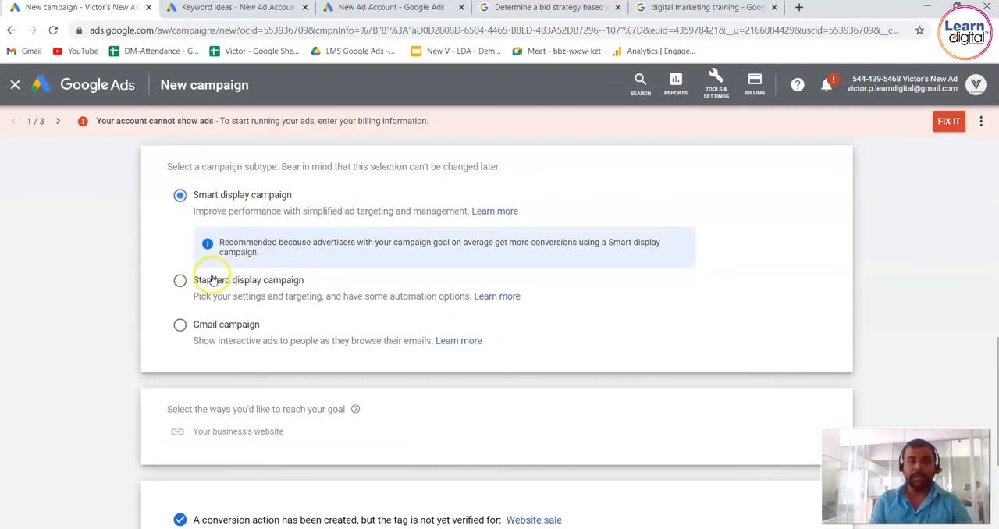
click(179, 280)
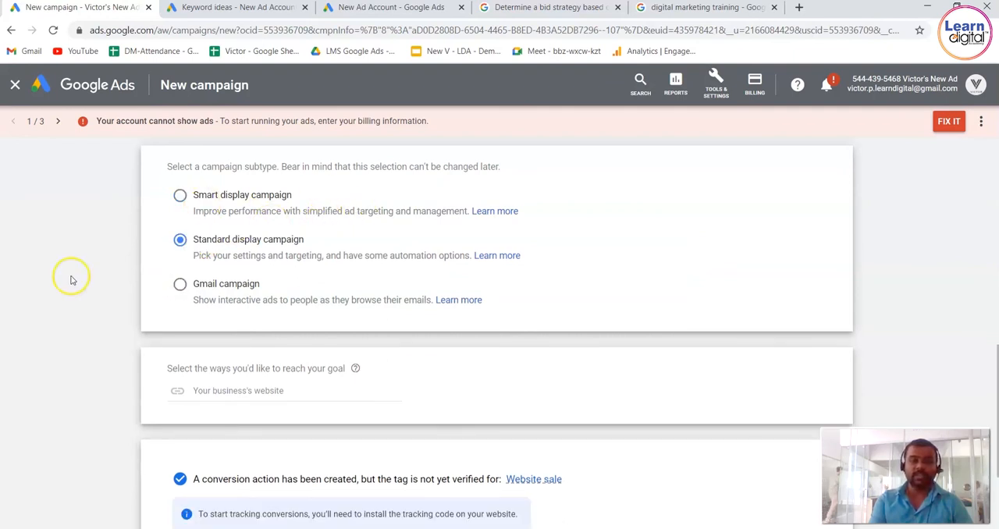
scroll(72, 280, down, 2)
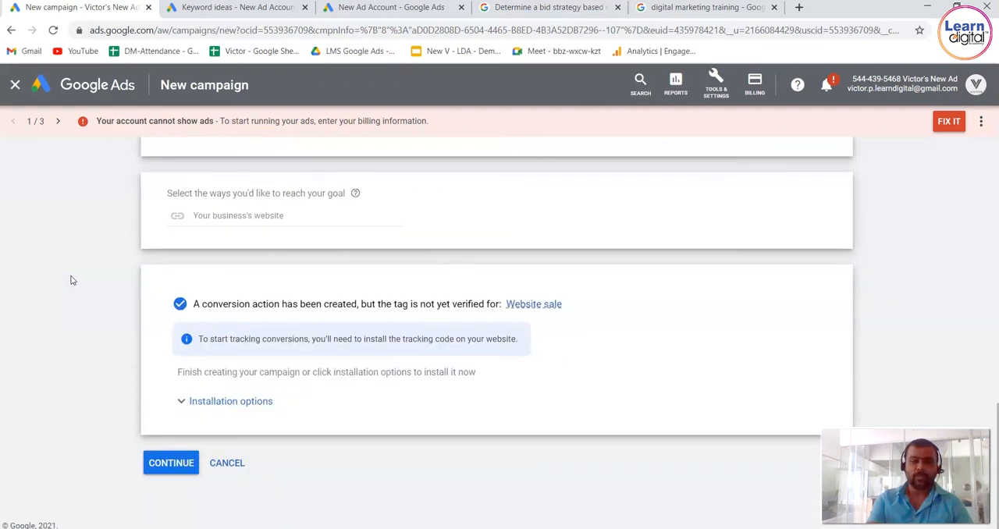
click(190, 463)
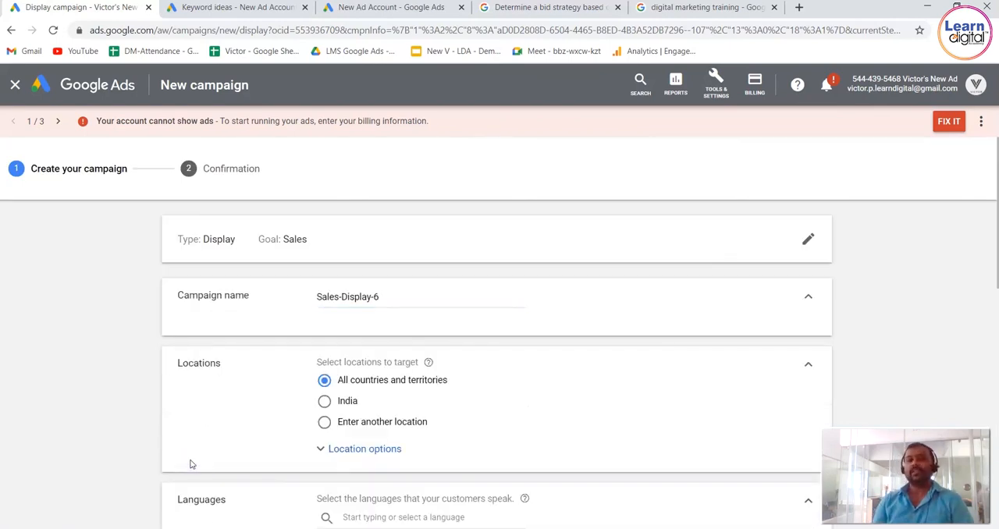
Set the Display campaign to get conversions with manually set bids and read the note on its bid strategy.
click(95, 396)
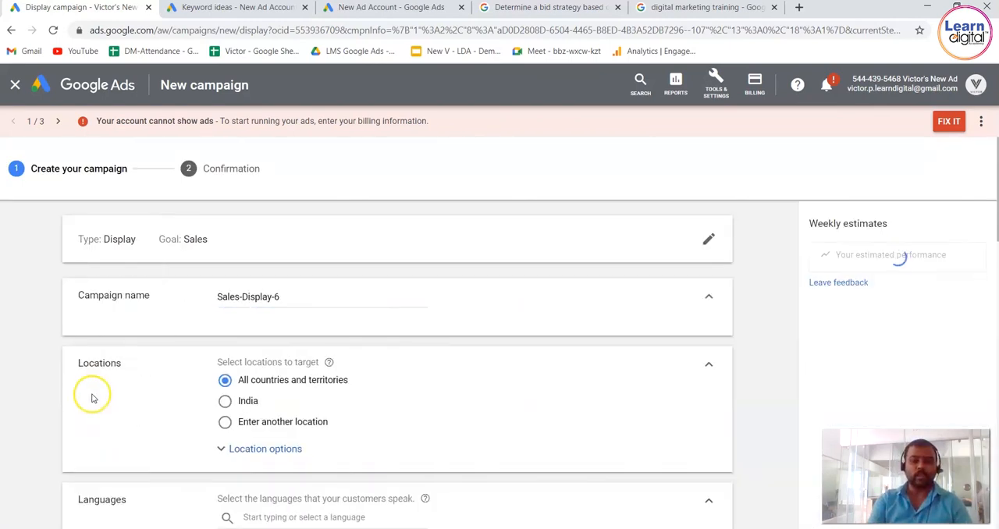
scroll(94, 398, down, 2)
scroll(91, 398, down, 1)
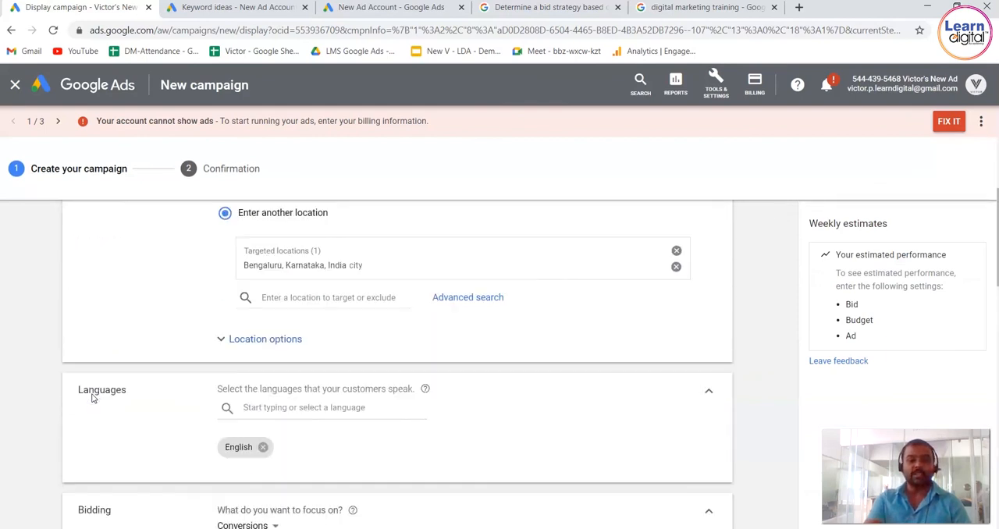
scroll(92, 399, down, 1)
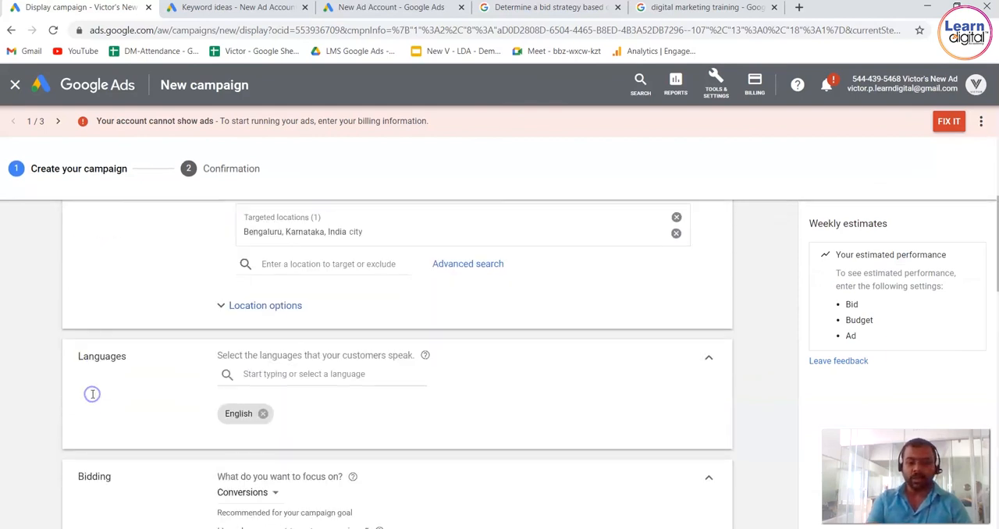
scroll(91, 398, down, 2)
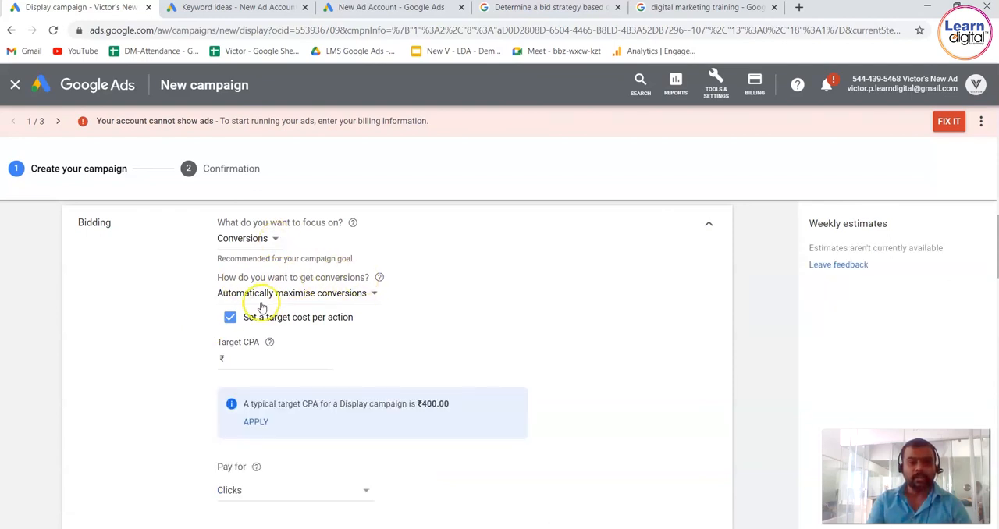
click(369, 295)
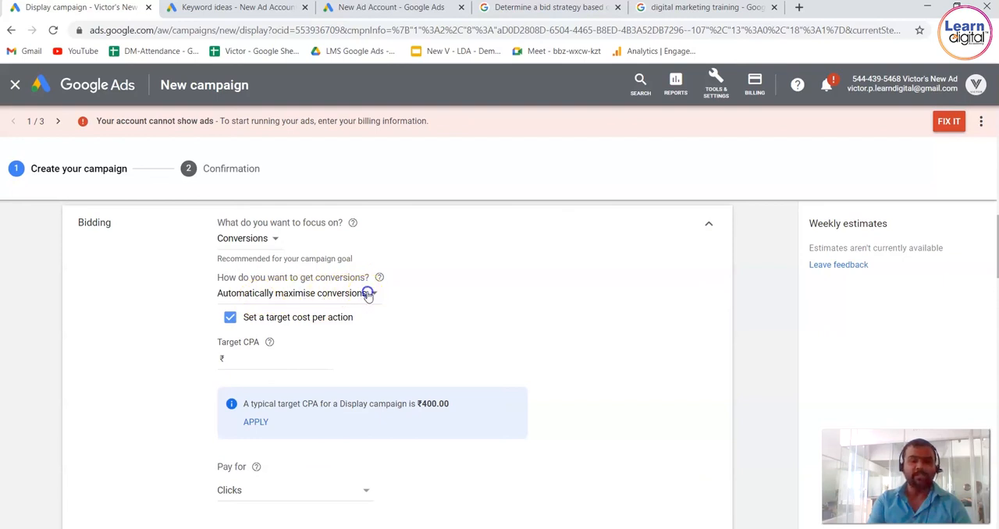
click(328, 309)
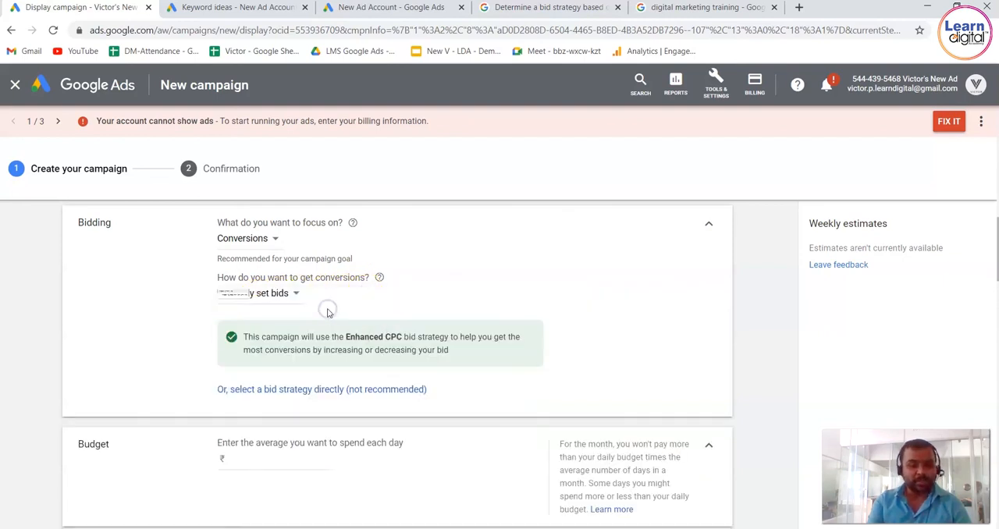
drag(263, 337, 524, 338)
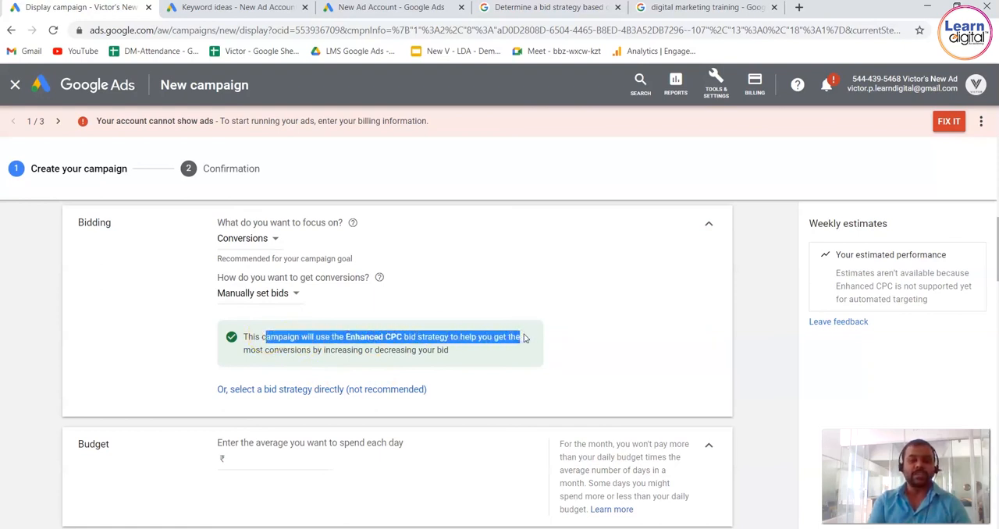
Change the Display campaign's bidding focus to Viewable impressions.
drag(492, 286, 266, 238)
click(265, 238)
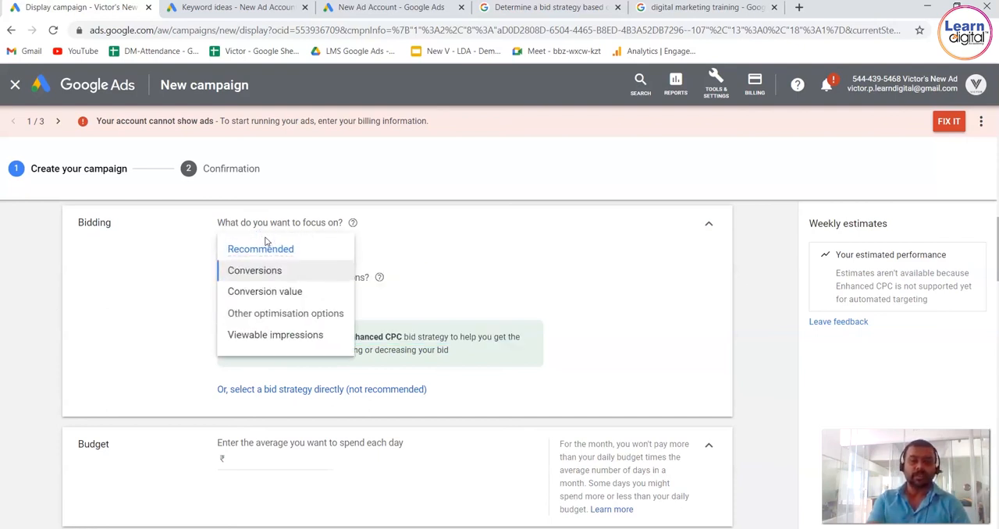
click(288, 346)
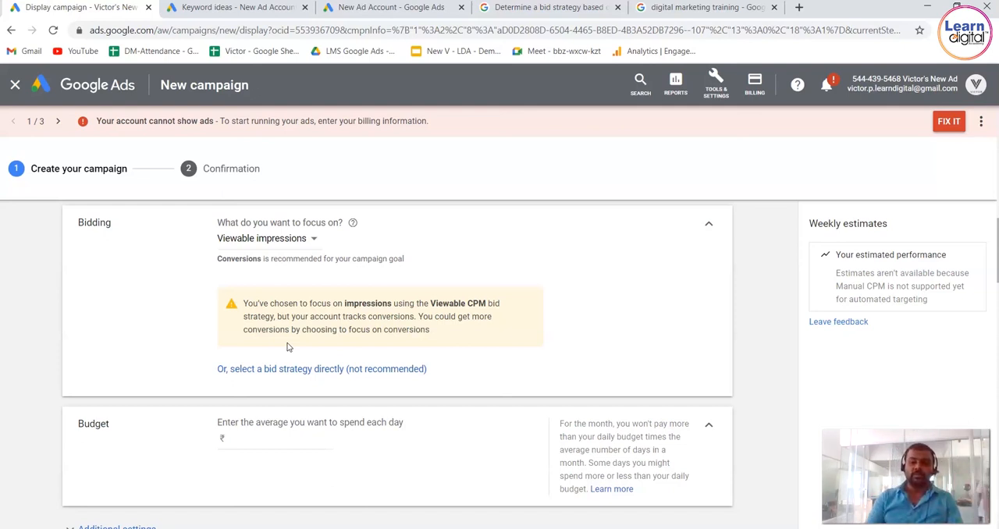
click(195, 362)
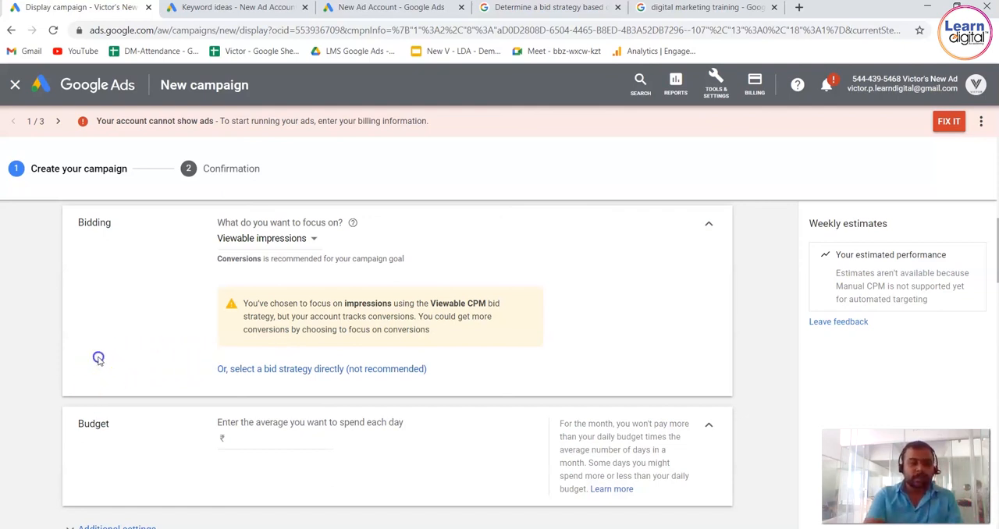
Leave the Display campaign without saving and start a new Video campaign with the Sales goal and the Drive conversions subtype.
click(121, 85)
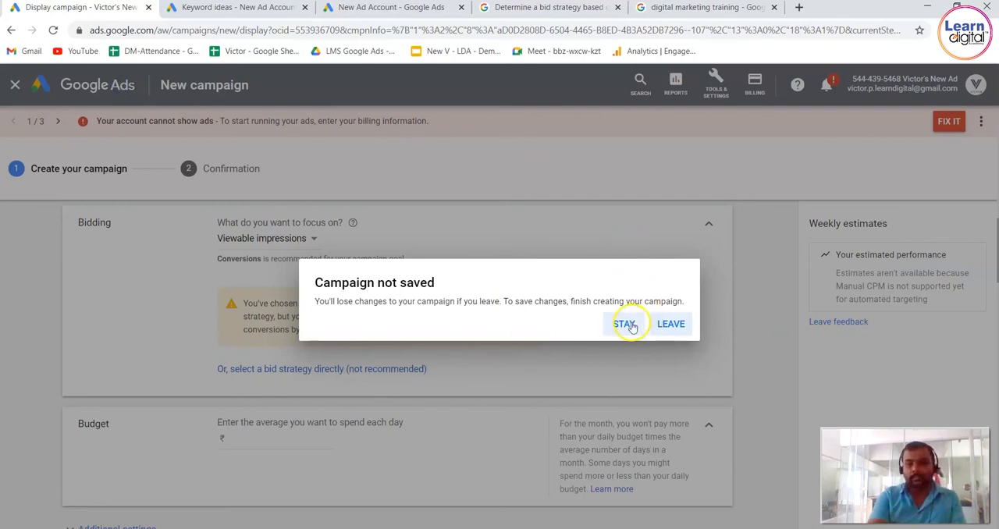
click(670, 324)
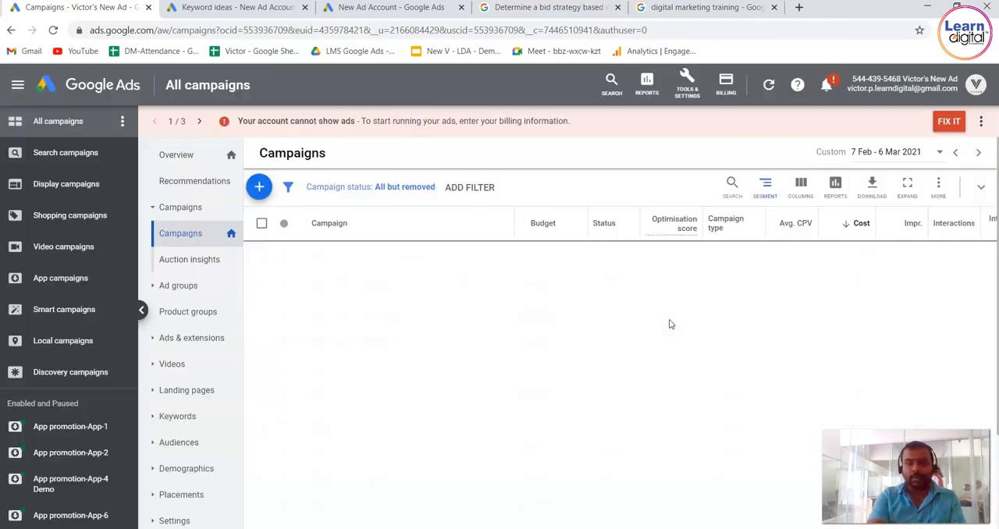
click(270, 195)
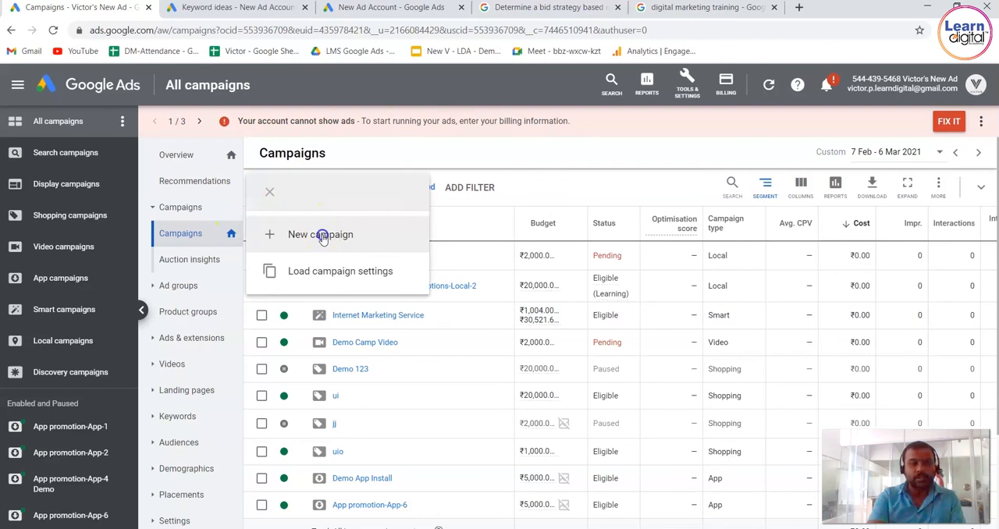
click(321, 235)
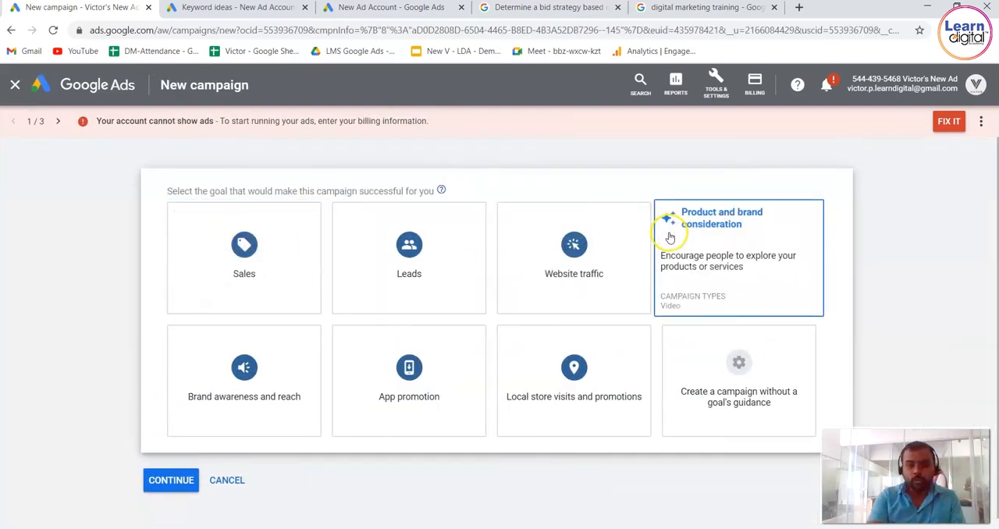
click(309, 255)
click(771, 248)
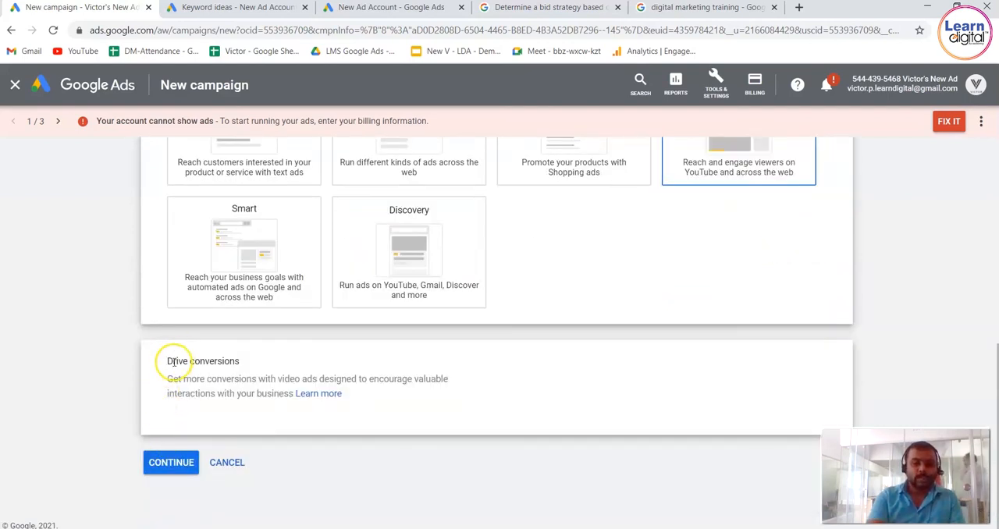
drag(174, 361, 273, 365)
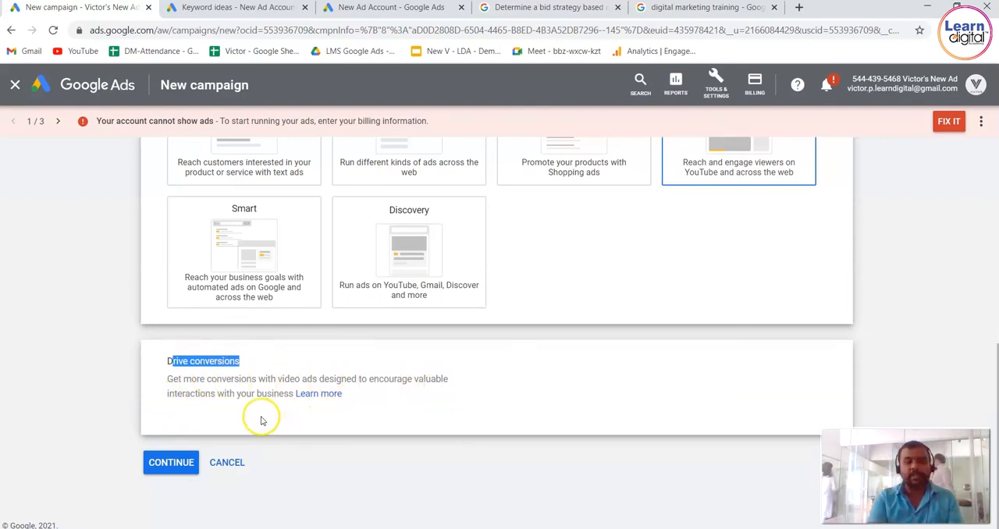
click(183, 464)
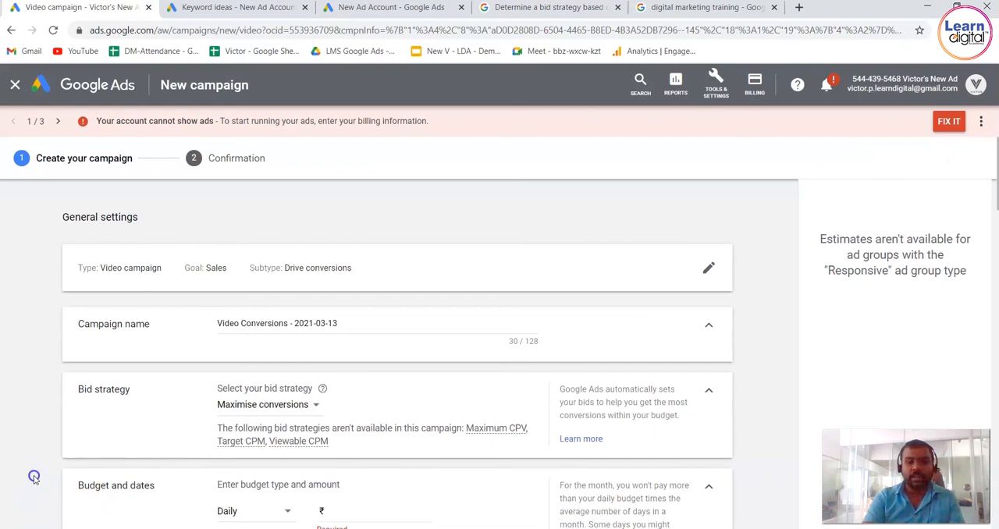
Set the Video campaign's bid strategy to Target CPA and read the suggested typical target CPA range.
scroll(33, 480, down, 1)
scroll(33, 479, down, 2)
scroll(33, 478, up, 1)
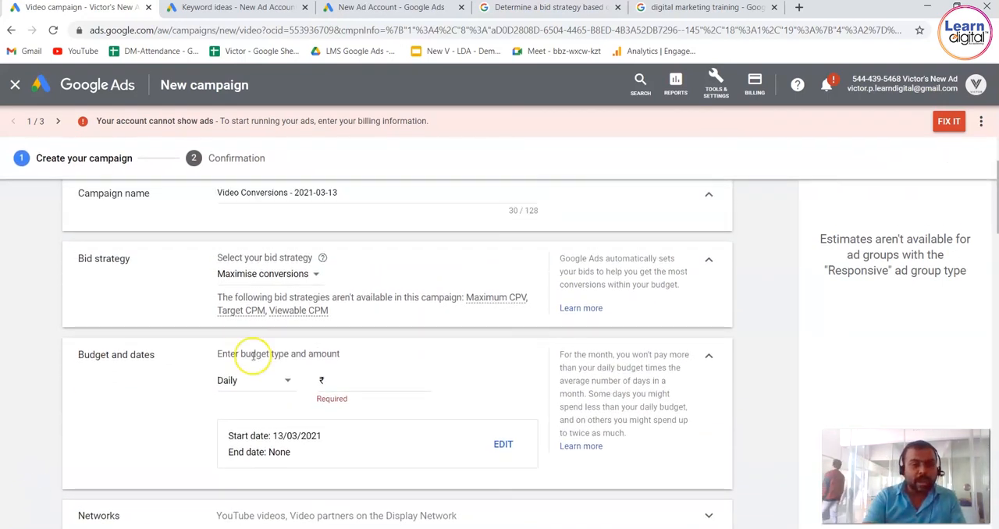
click(317, 274)
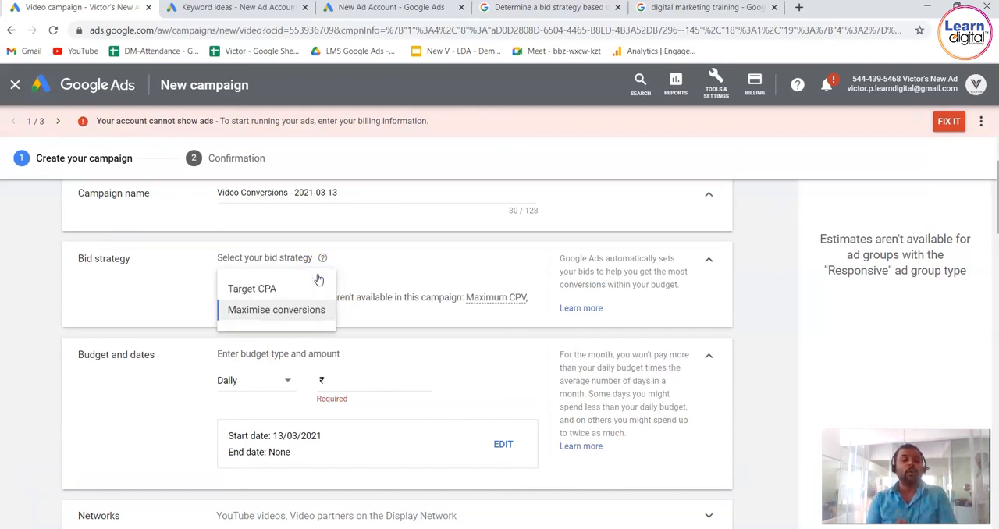
click(301, 287)
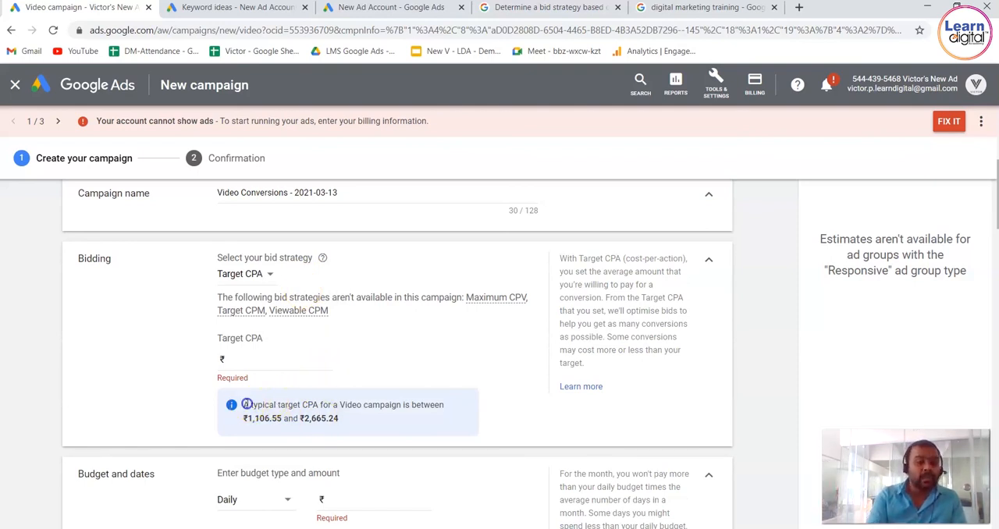
drag(252, 404, 439, 421)
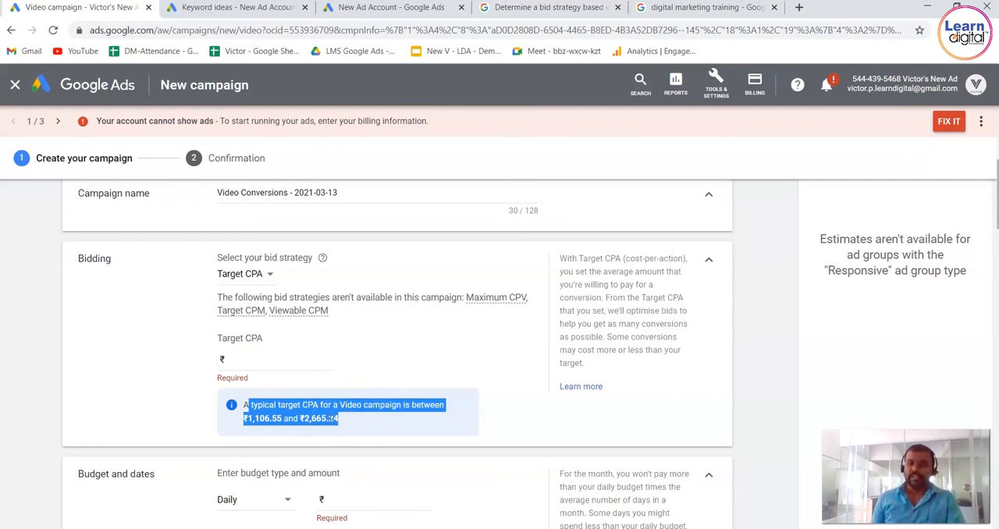
Switch the Video campaign's bid strategy back to Maximise conversions.
click(259, 273)
click(277, 310)
mouse_move(274, 310)
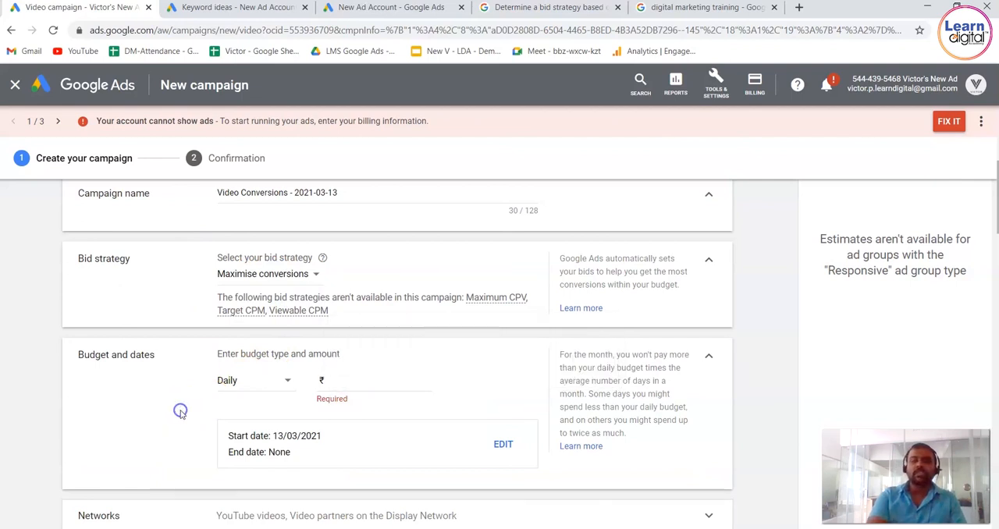